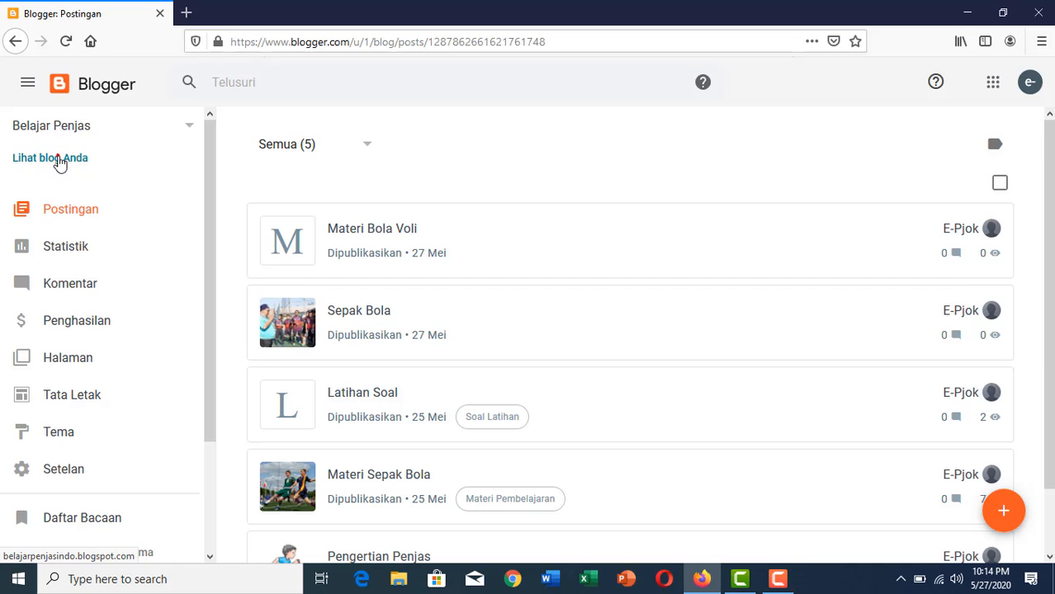
View the live Belajar Penjas blog and highlight the blogspot.com part of its address.
{"action": "left_click", "coordinate": [58, 161]}
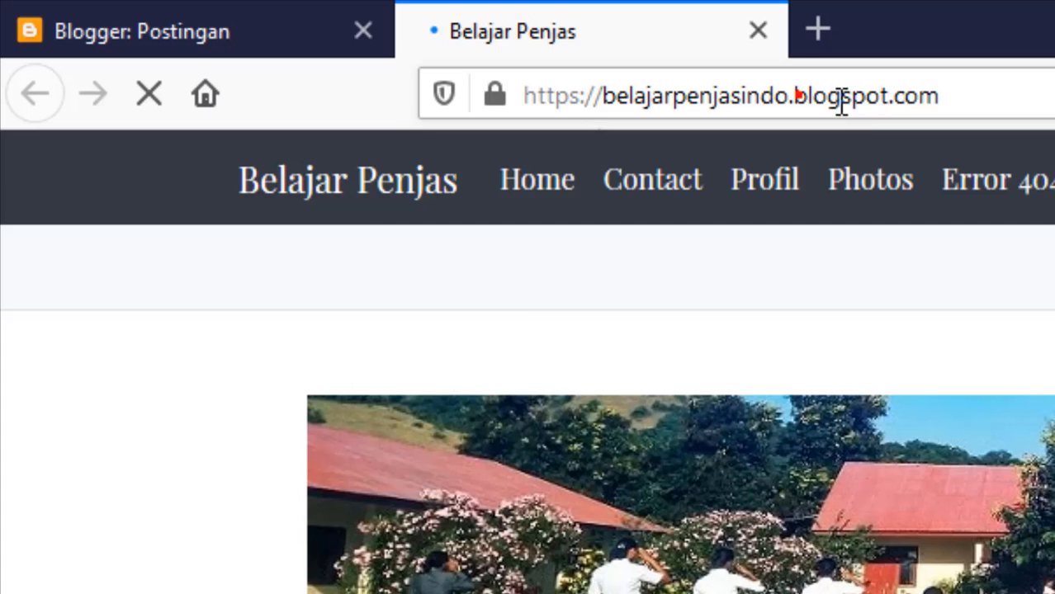
{"action": "double_click", "coordinate": [840, 96]}
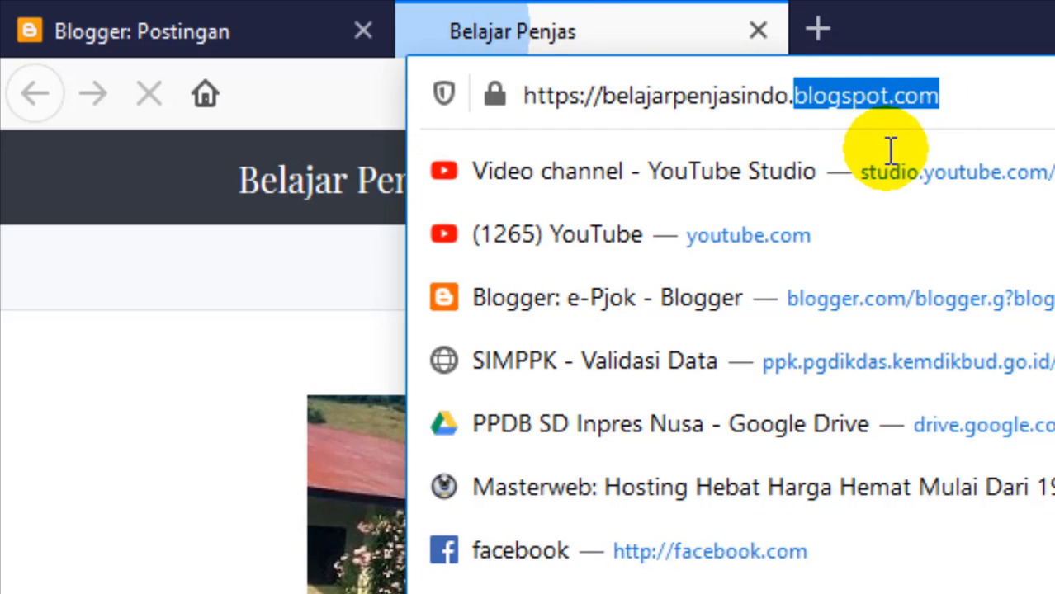
{"action": "left_click", "coordinate": [946, 98]}
{"action": "left_click_drag", "start_coordinate": [962, 96], "coordinate": [792, 82]}
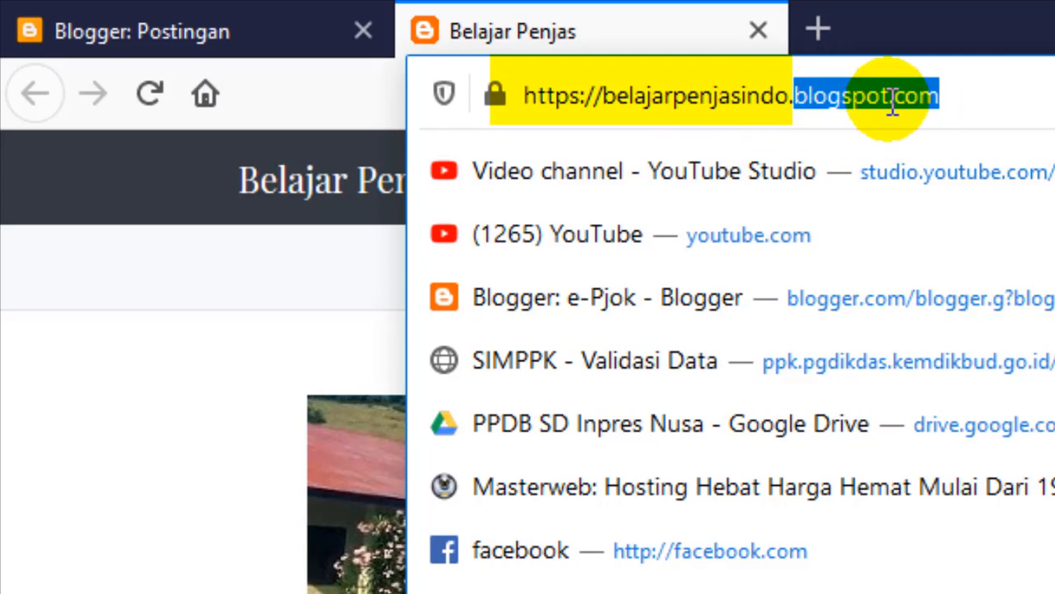
{"action": "mouse_move", "coordinate": [864, 96]}
{"action": "left_mouse_down"}
{"action": "mouse_move", "coordinate": [808, 88]}
{"action": "mouse_move", "coordinate": [853, 108]}
{"action": "left_mouse_up"}
{"action": "left_click", "coordinate": [814, 95]}
{"action": "left_click", "coordinate": [797, 88]}
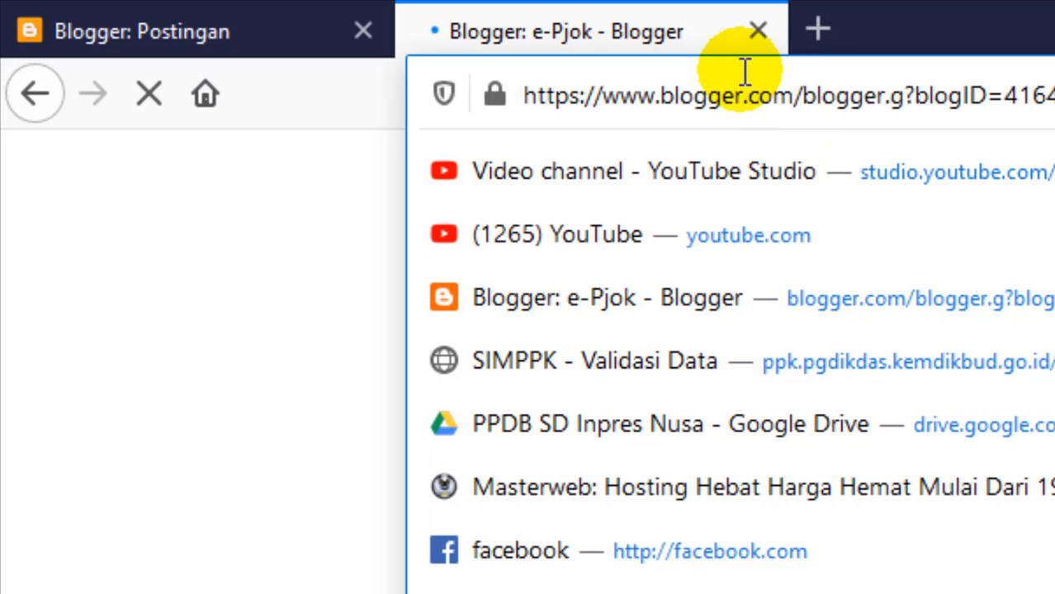
{"action": "left_click", "coordinate": [114, 173]}
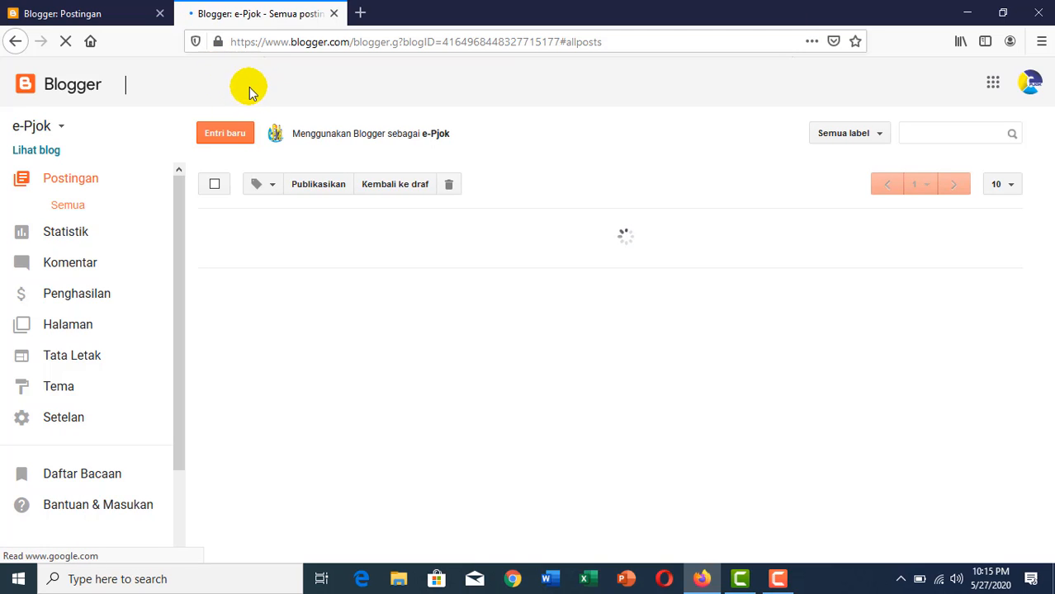
{"action": "left_click", "coordinate": [230, 125]}
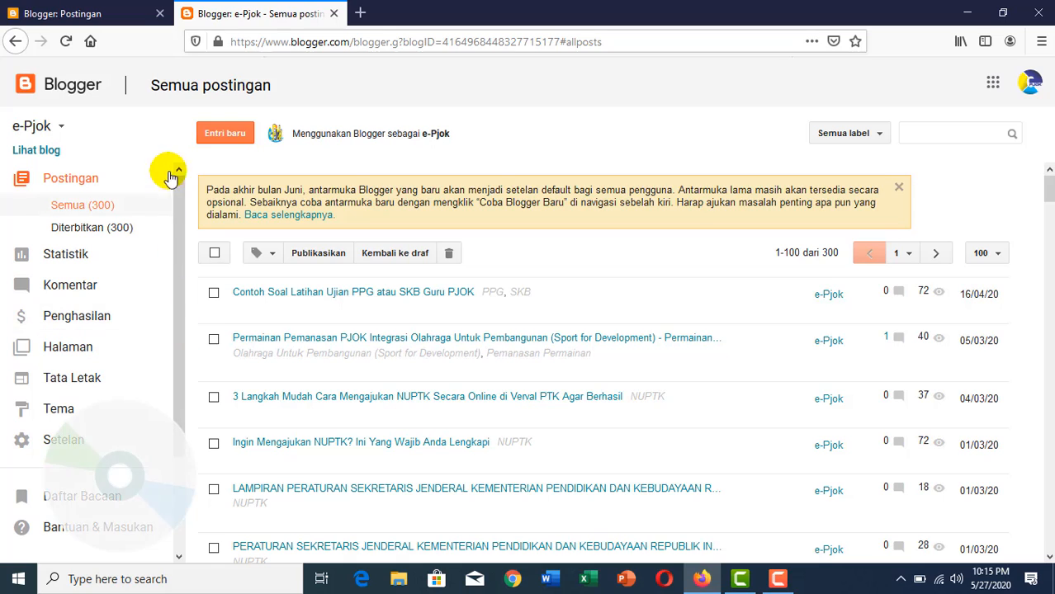
{"action": "left_click", "coordinate": [334, 14]}
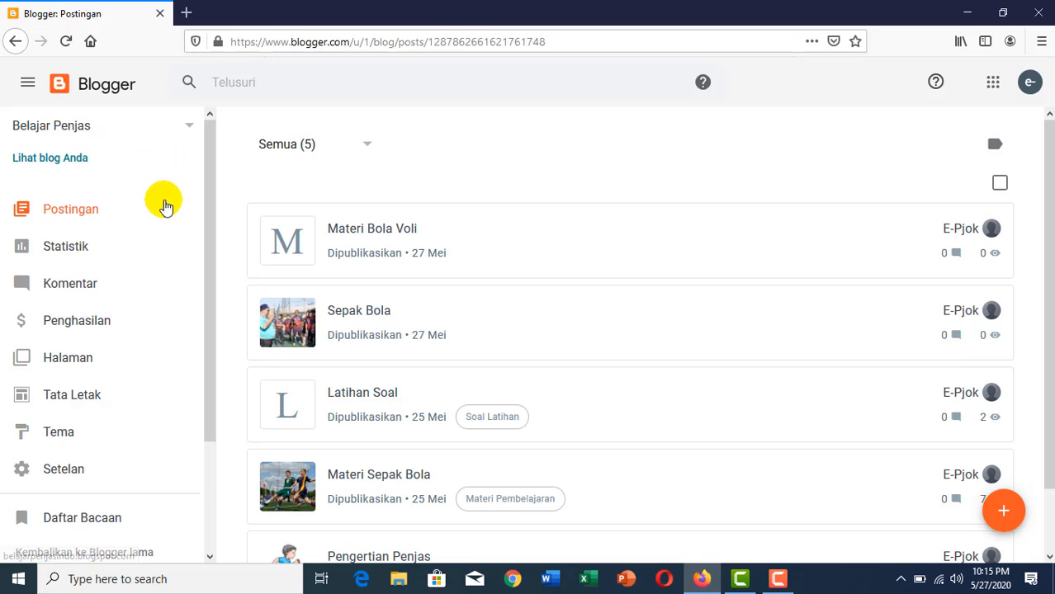
Reopen the live Belajar Penjas blog from its Blogger dashboard and close the extra blank tab.
{"action": "mouse_move", "coordinate": [210, 246]}
{"action": "left_mouse_down"}
{"action": "mouse_move", "coordinate": [208, 277]}
{"action": "mouse_move", "coordinate": [201, 229]}
{"action": "left_mouse_up"}
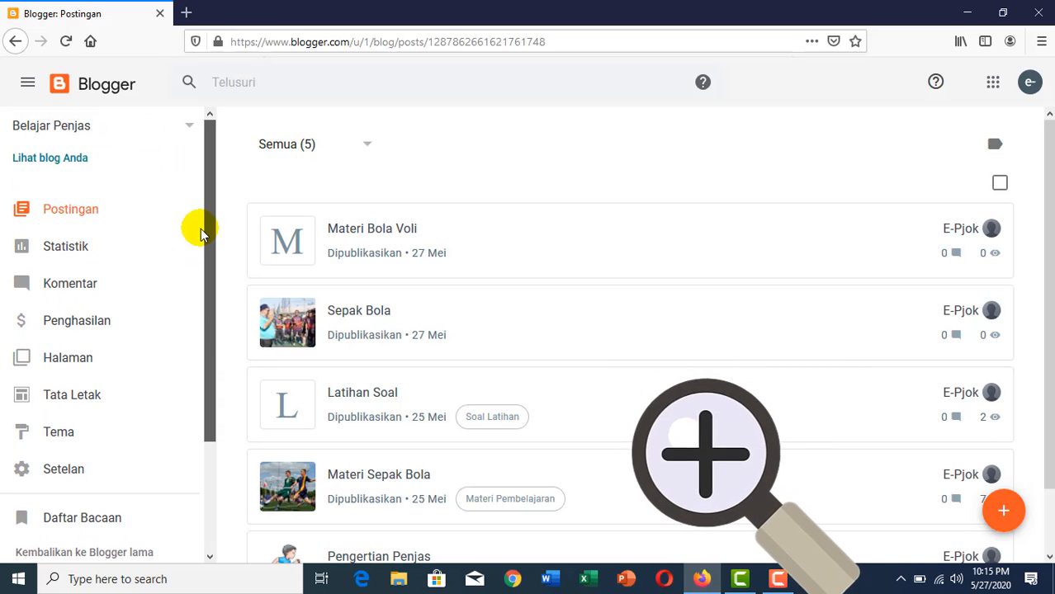
{"action": "left_click", "coordinate": [186, 14]}
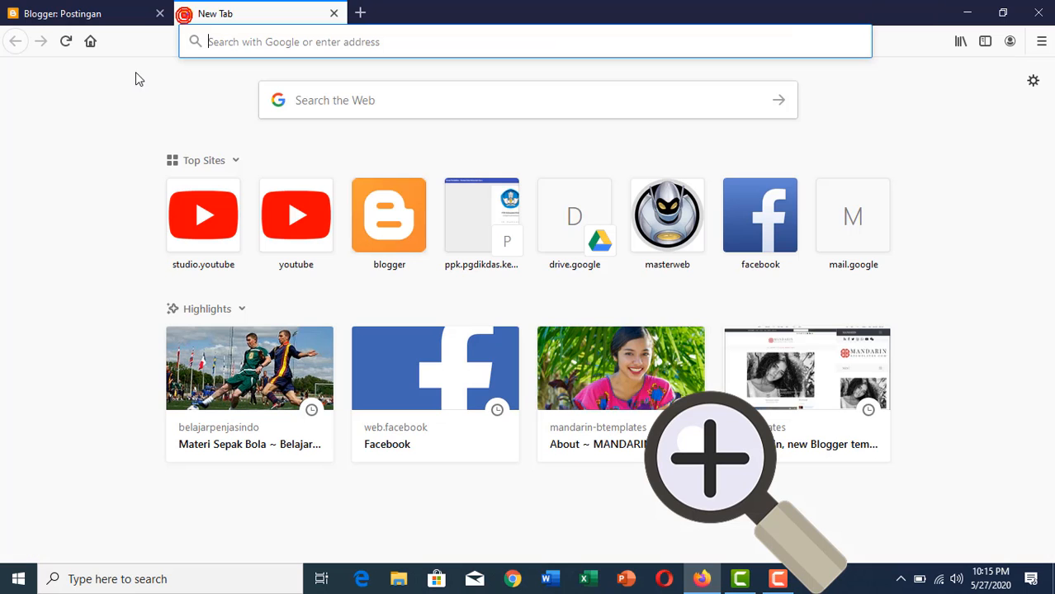
{"action": "left_click", "coordinate": [86, 12]}
{"action": "left_click", "coordinate": [45, 156]}
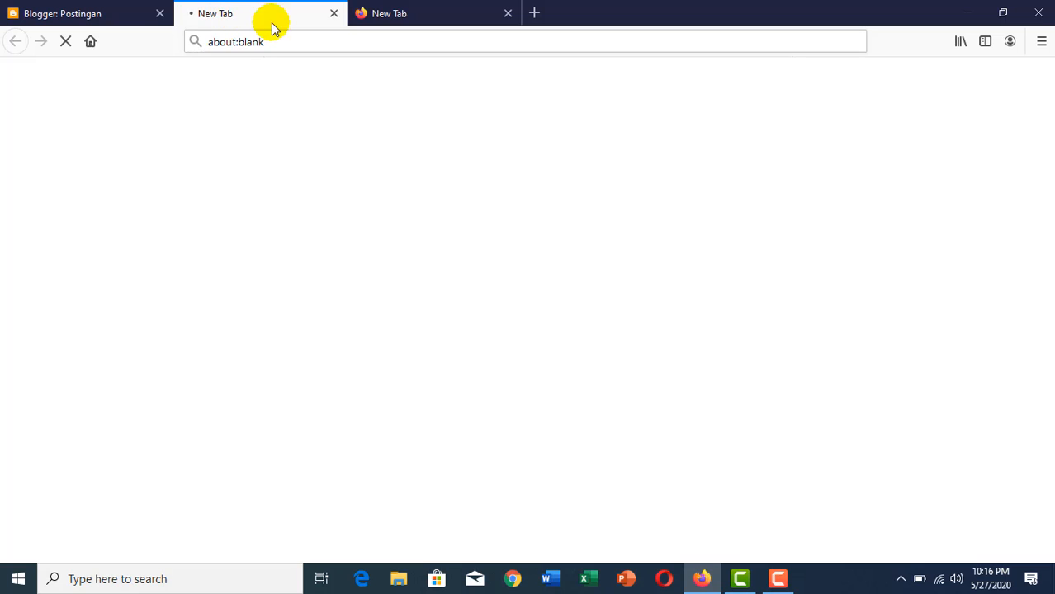
{"action": "left_click", "coordinate": [505, 14]}
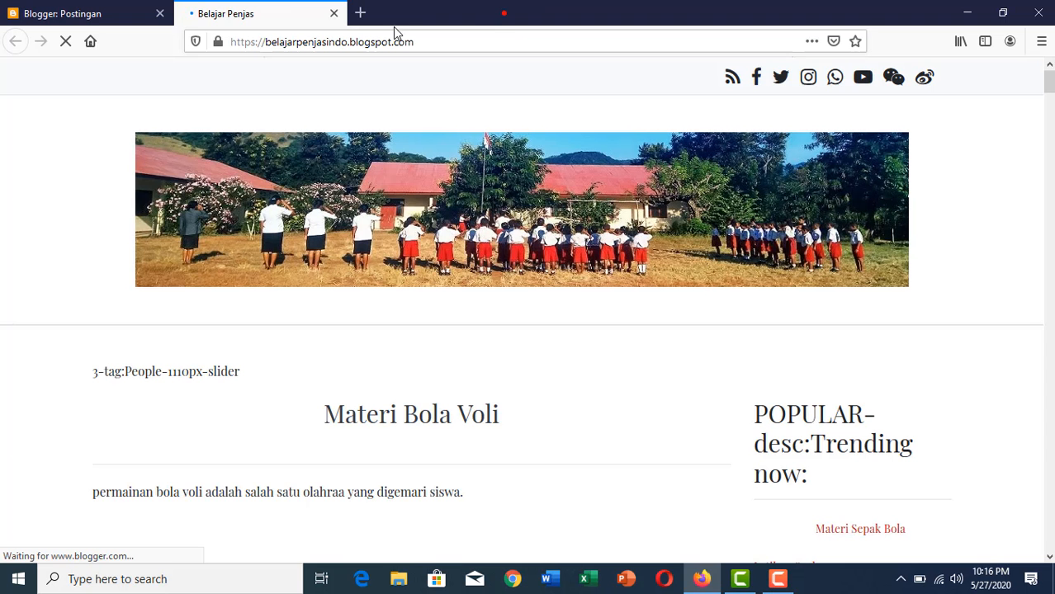
Highlight the full address of the live blog, including its blogspot.com ending, and leave the address unedited.
{"action": "left_click", "coordinate": [292, 41]}
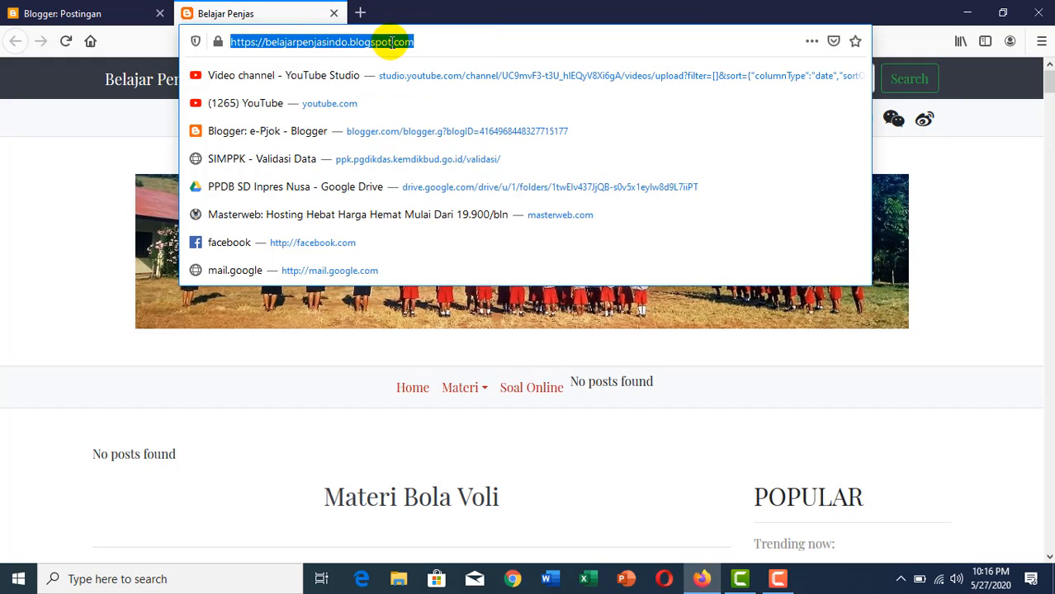
{"action": "left_click", "coordinate": [420, 40]}
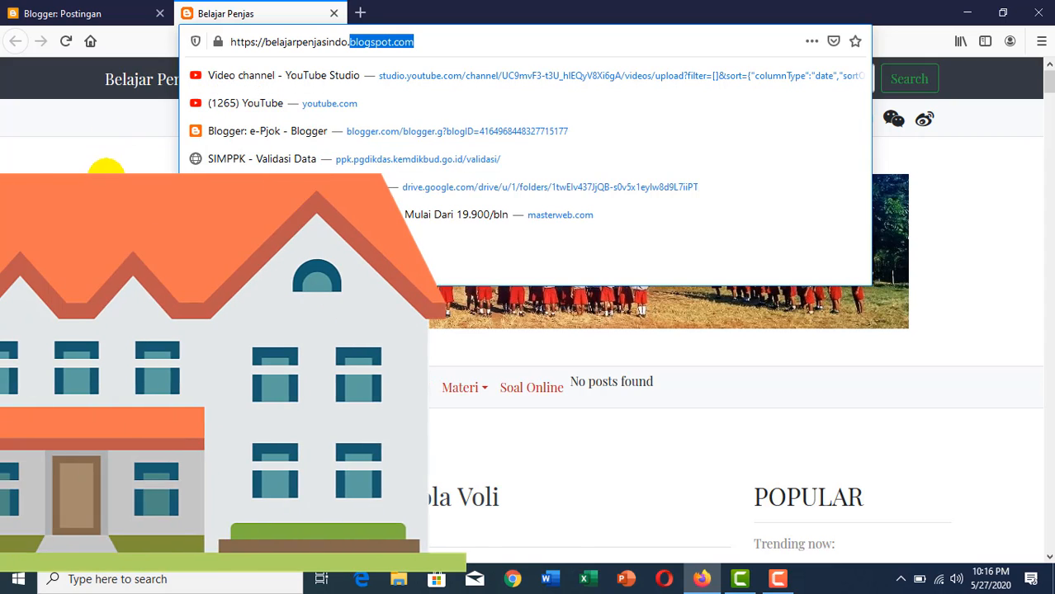
{"action": "left_click", "coordinate": [444, 41]}
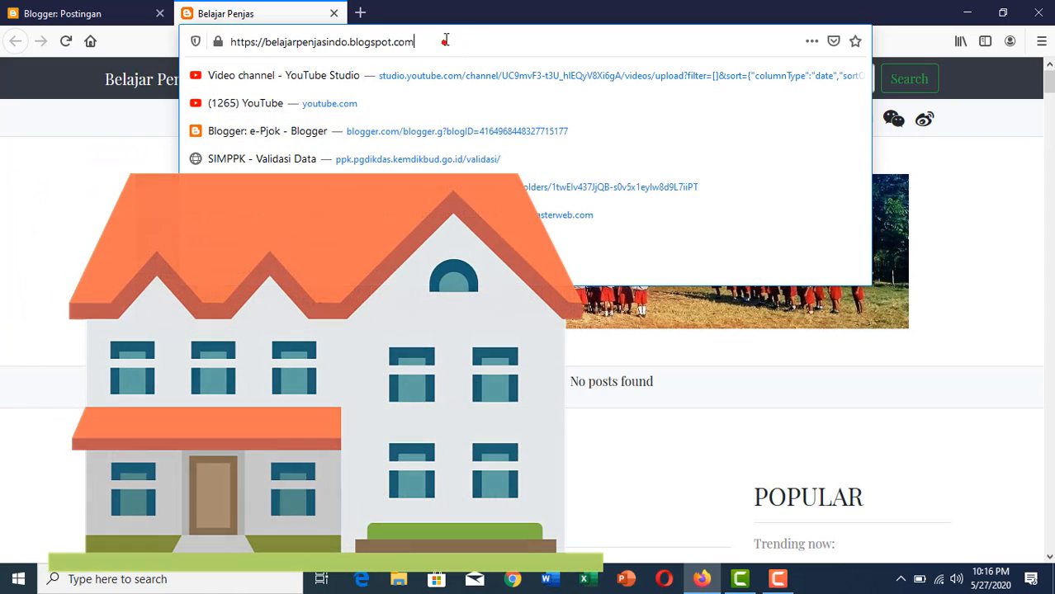
{"action": "left_click_drag", "start_coordinate": [443, 41], "coordinate": [217, 33]}
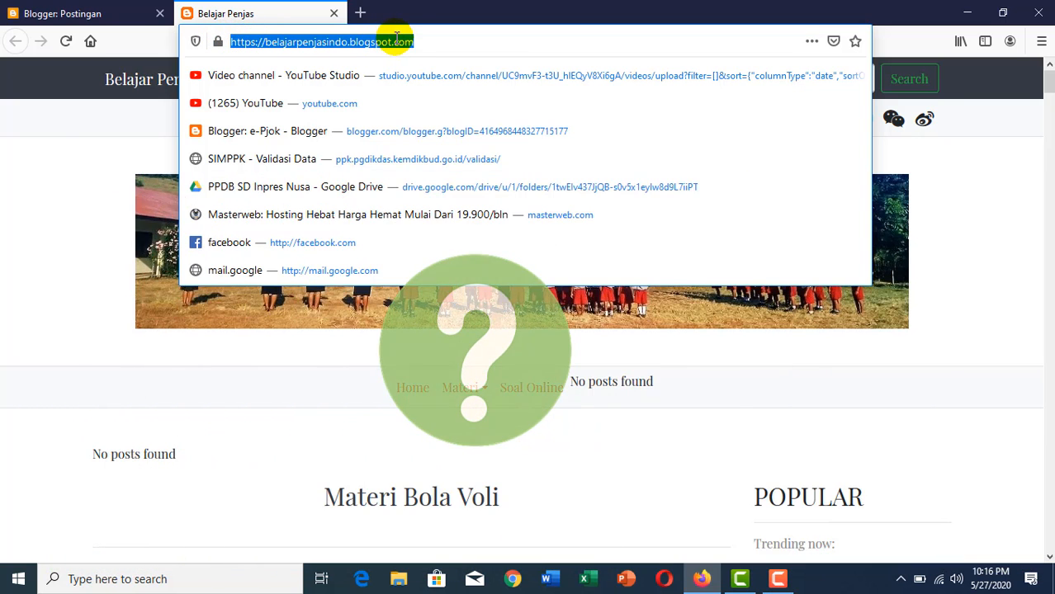
{"action": "left_click", "coordinate": [421, 41]}
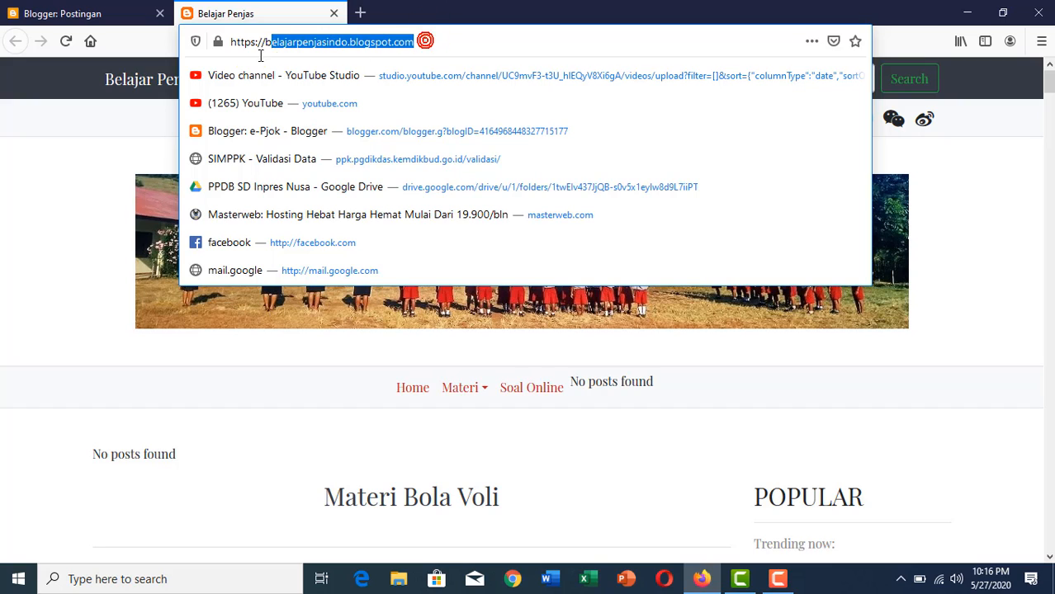
{"action": "left_click", "coordinate": [69, 89]}
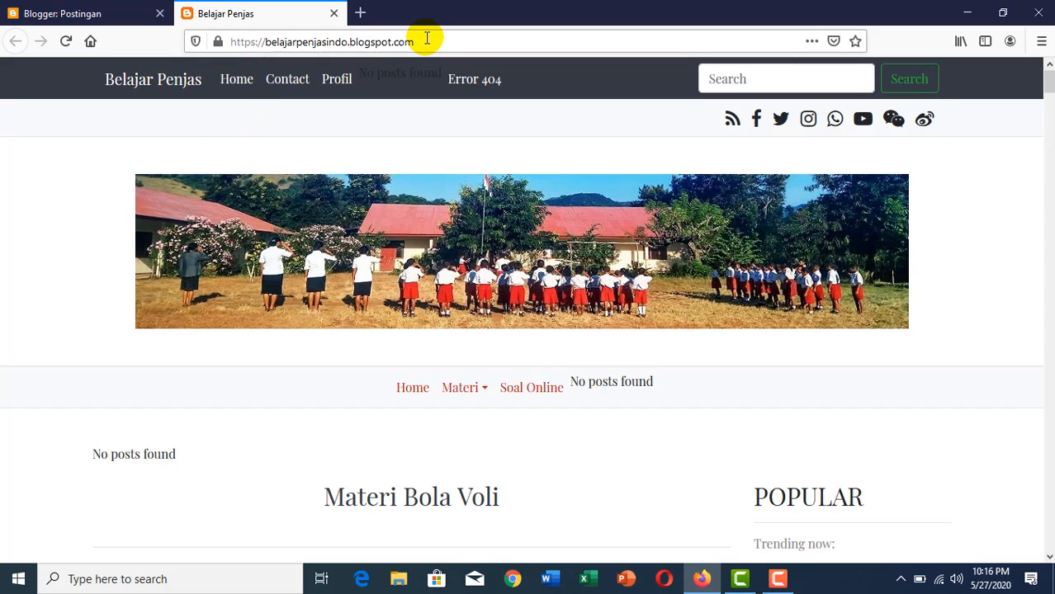
{"action": "left_click", "coordinate": [118, 10]}
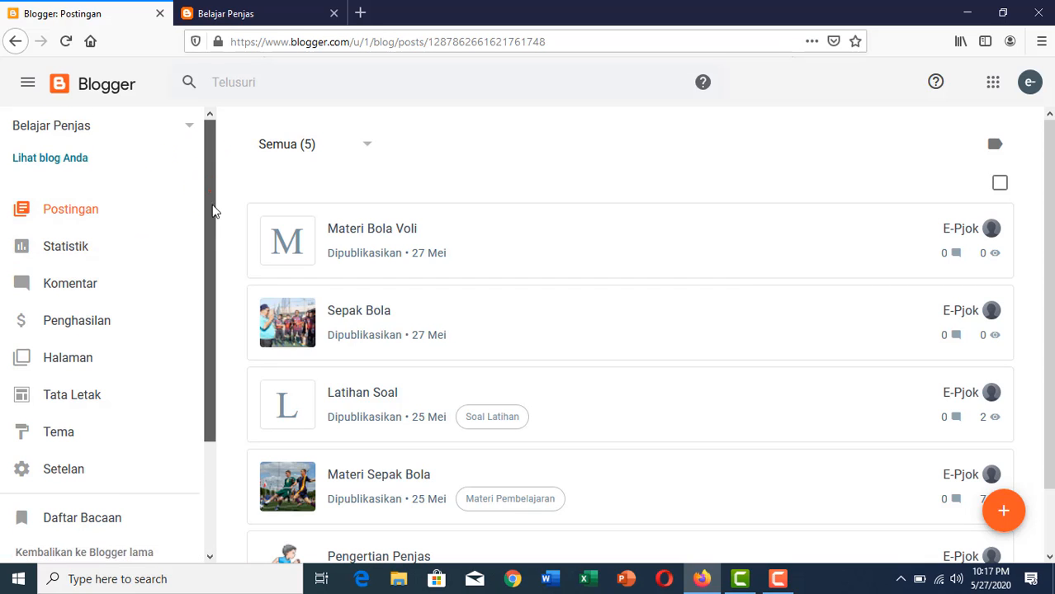
{"action": "left_click_drag", "start_coordinate": [212, 211], "coordinate": [223, 357]}
{"action": "left_click_drag", "start_coordinate": [208, 313], "coordinate": [196, 185]}
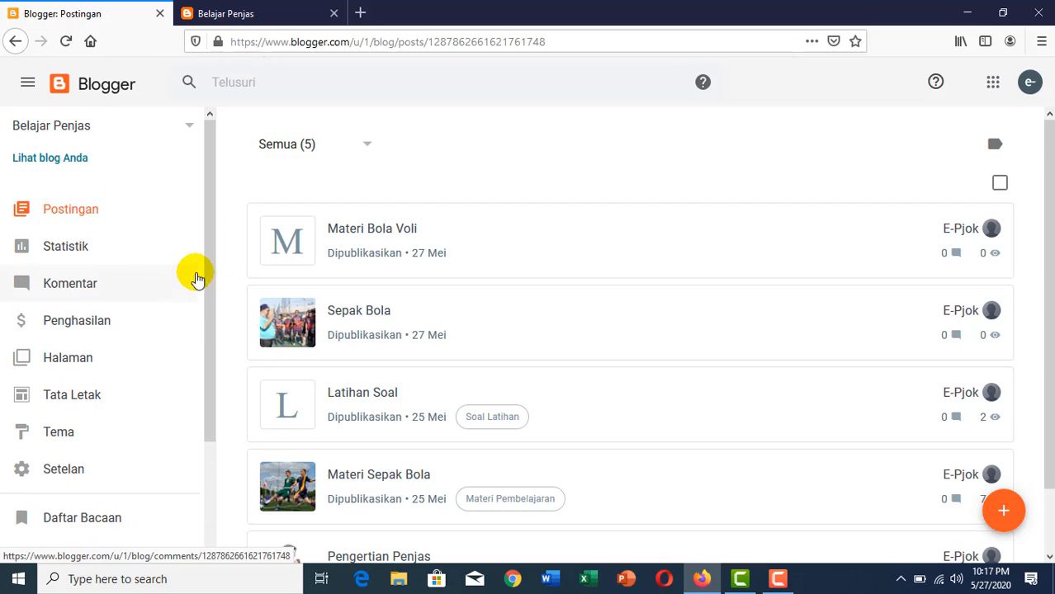
{"action": "left_click_drag", "start_coordinate": [209, 252], "coordinate": [204, 198]}
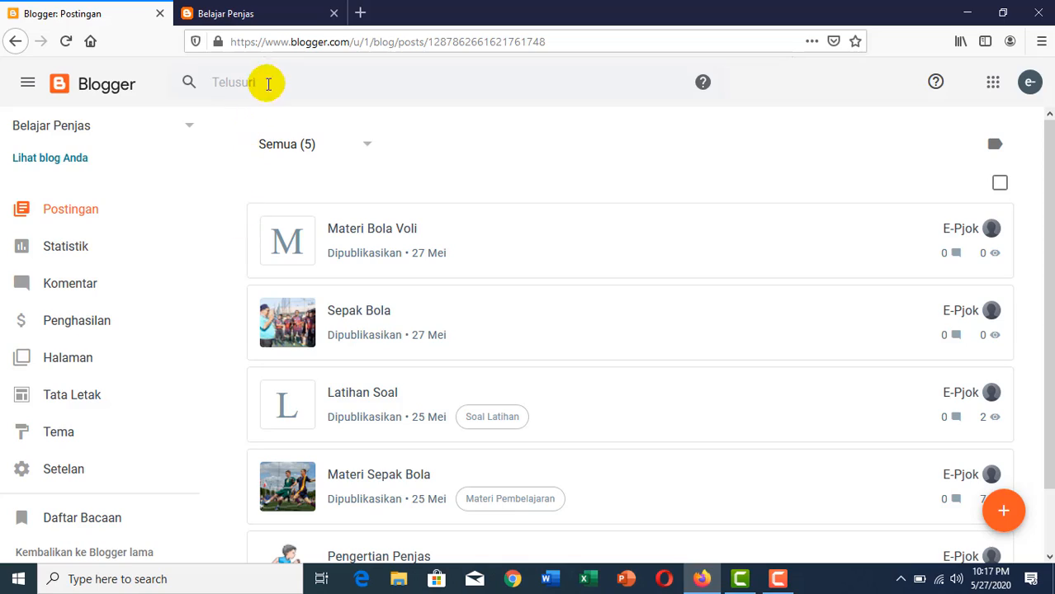
Highlight the belajarpenjasindo name within the live blog's address.
{"action": "left_click", "coordinate": [257, 15]}
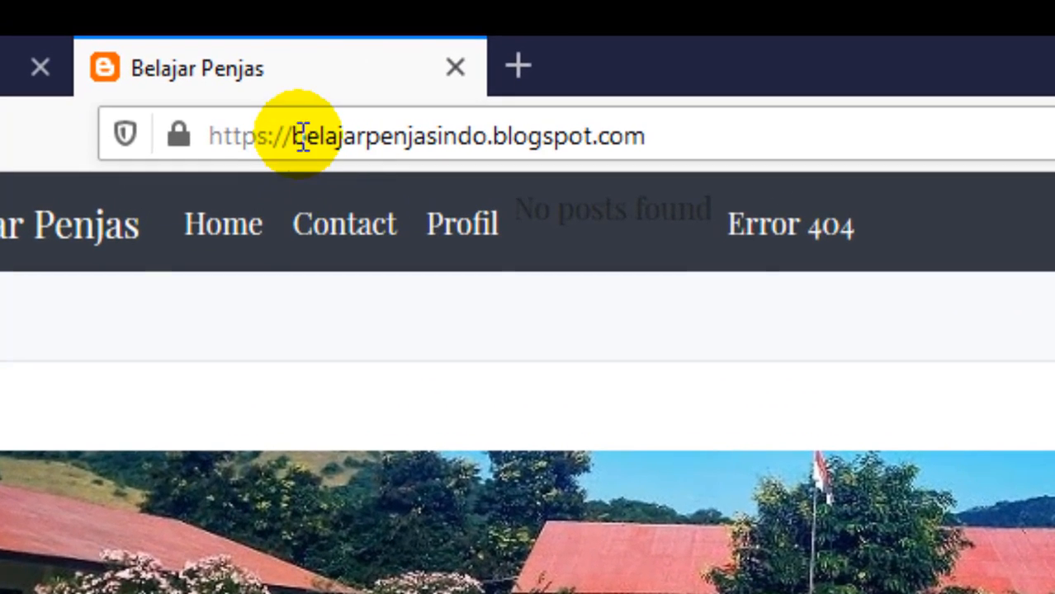
{"action": "left_click_drag", "start_coordinate": [296, 140], "coordinate": [505, 147]}
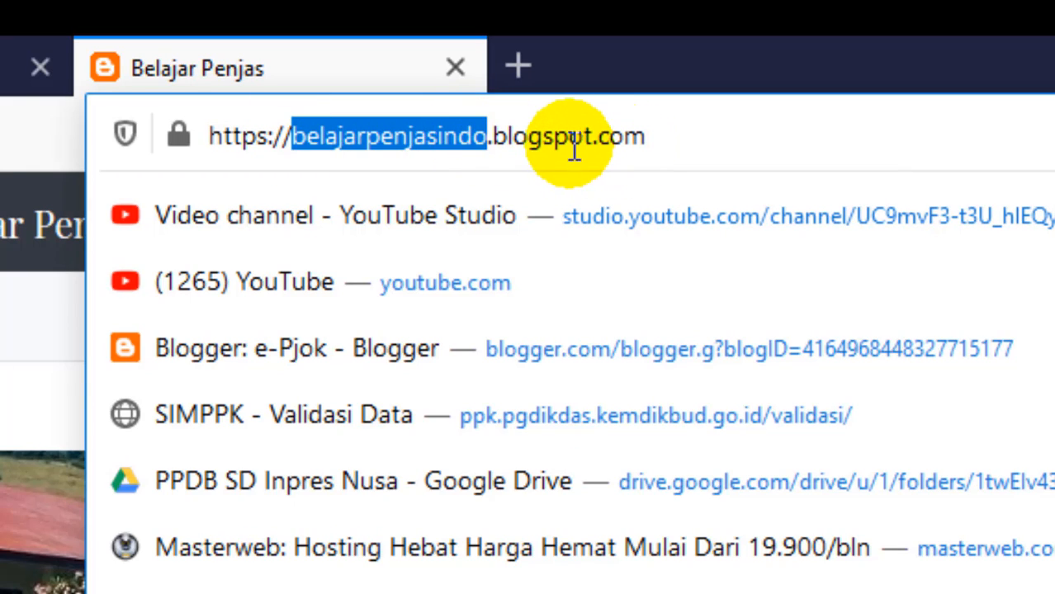
Return to the Blogger dashboard and open the Belajar Penjas blog's settings (Setelan).
{"action": "left_click", "coordinate": [7, 76]}
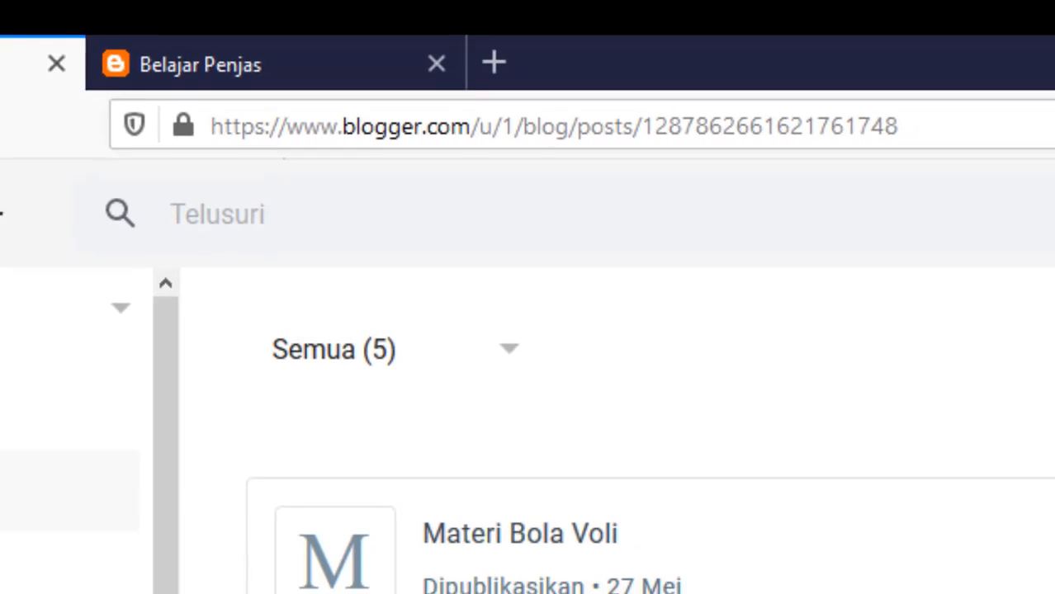
{"action": "scroll", "coordinate": [107, 347], "scroll_direction": "down", "scroll_amount": 3}
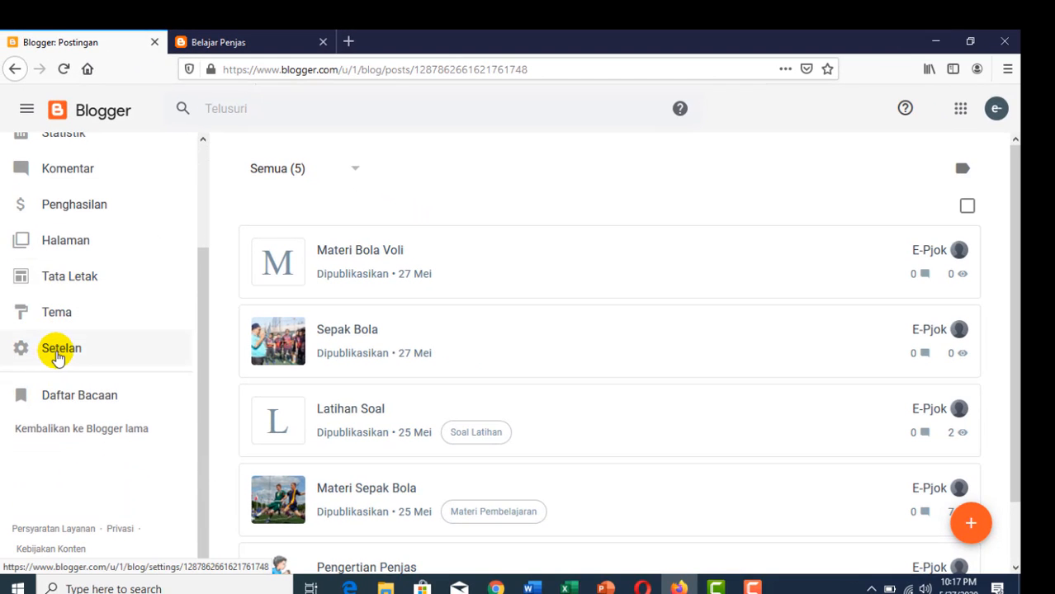
{"action": "left_click", "coordinate": [61, 351]}
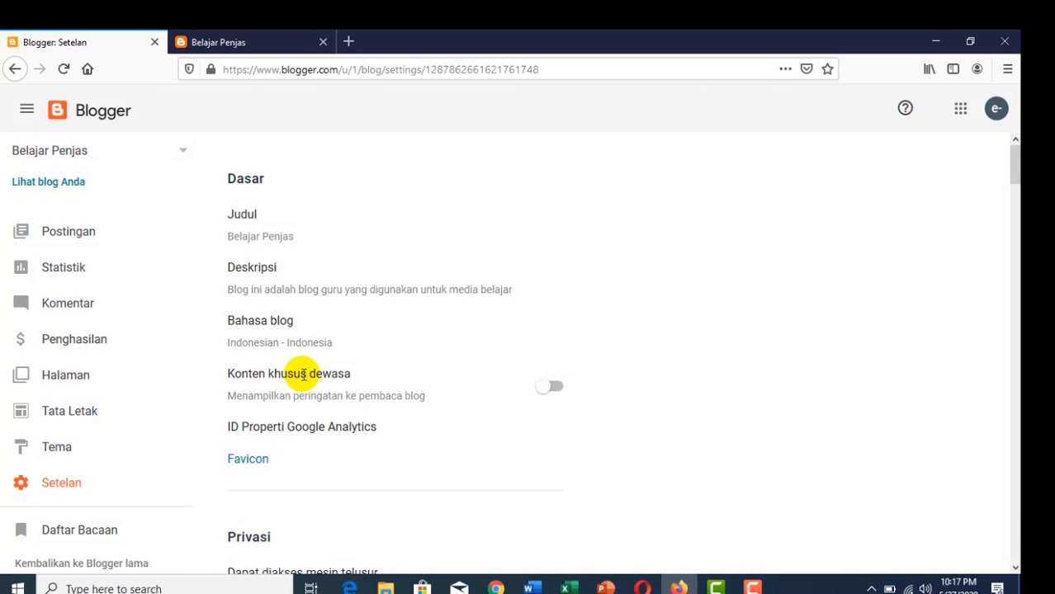
Open the custom domain (Domain kustom) setting in the Memublikasikan section of the blog's settings.
{"action": "scroll", "coordinate": [293, 335], "scroll_direction": "down", "scroll_amount": 2}
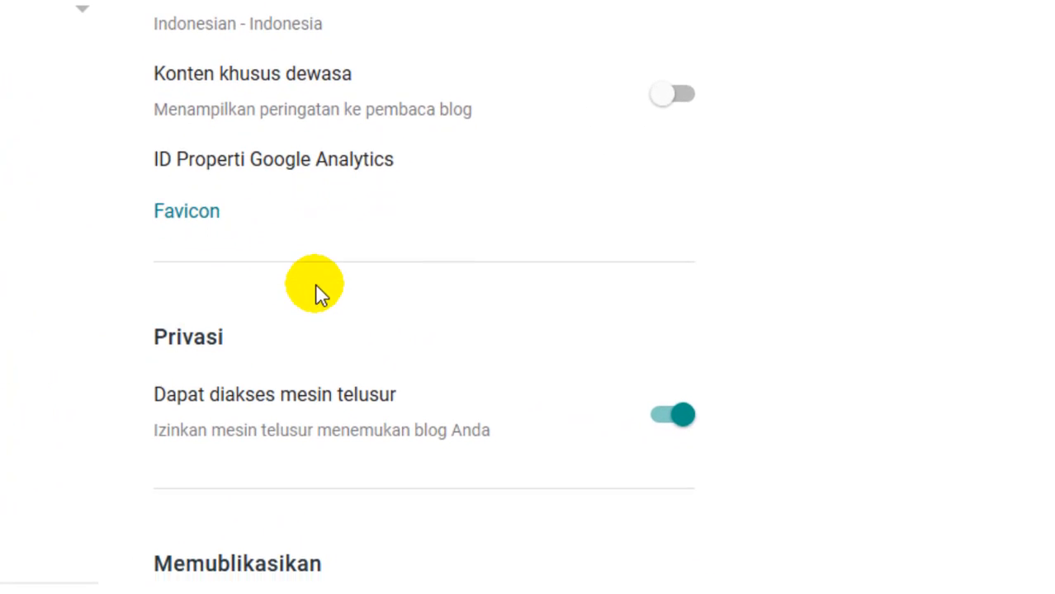
{"action": "scroll", "coordinate": [326, 305], "scroll_direction": "down", "scroll_amount": 10}
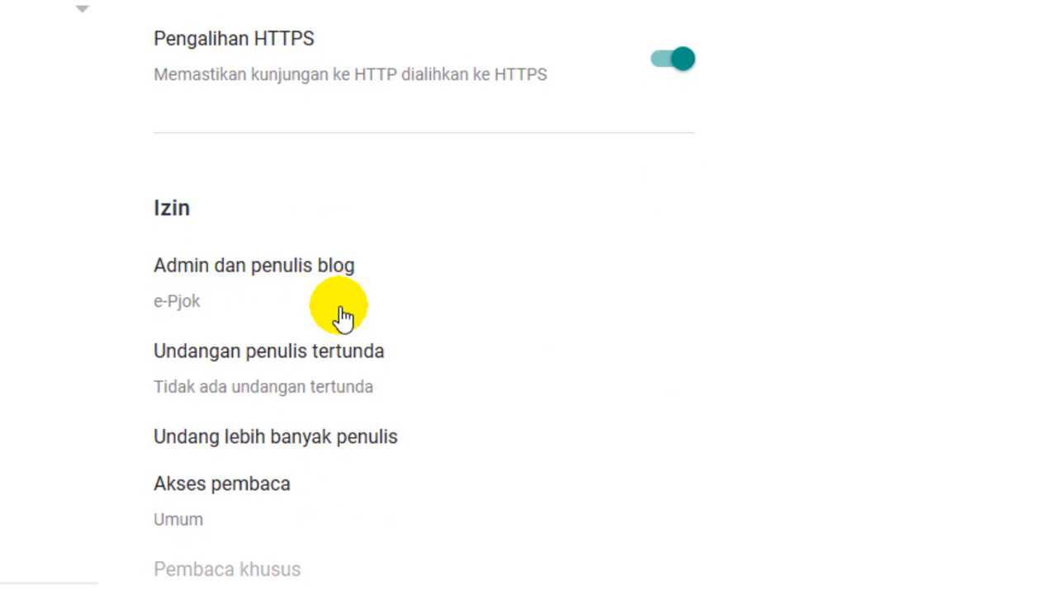
{"action": "scroll", "coordinate": [341, 317], "scroll_direction": "down", "scroll_amount": 8}
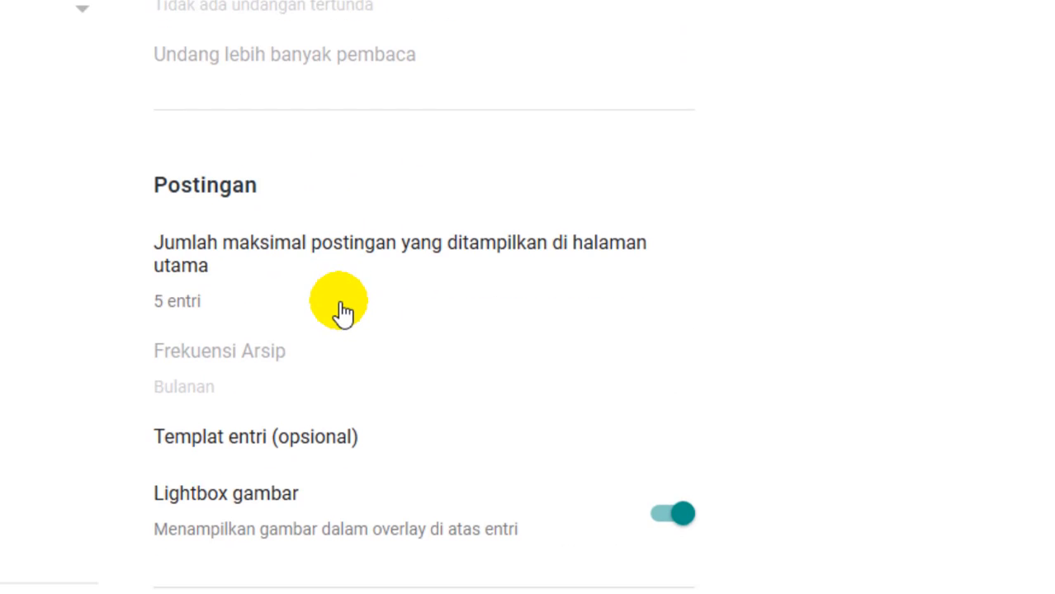
{"action": "scroll", "coordinate": [341, 312], "scroll_direction": "up", "scroll_amount": 10}
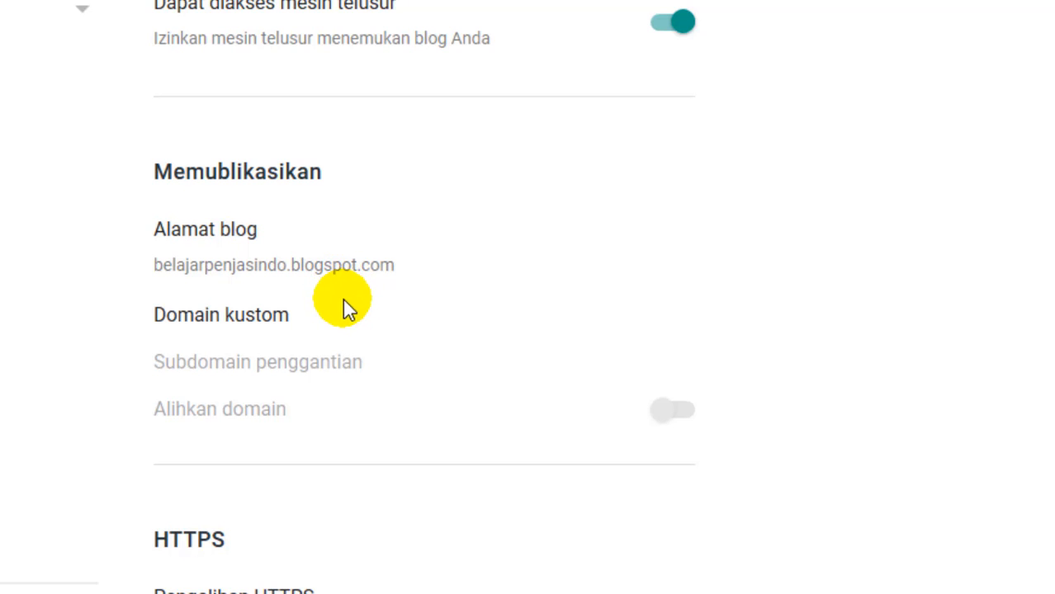
{"action": "scroll", "coordinate": [347, 281], "scroll_direction": "up", "scroll_amount": 3}
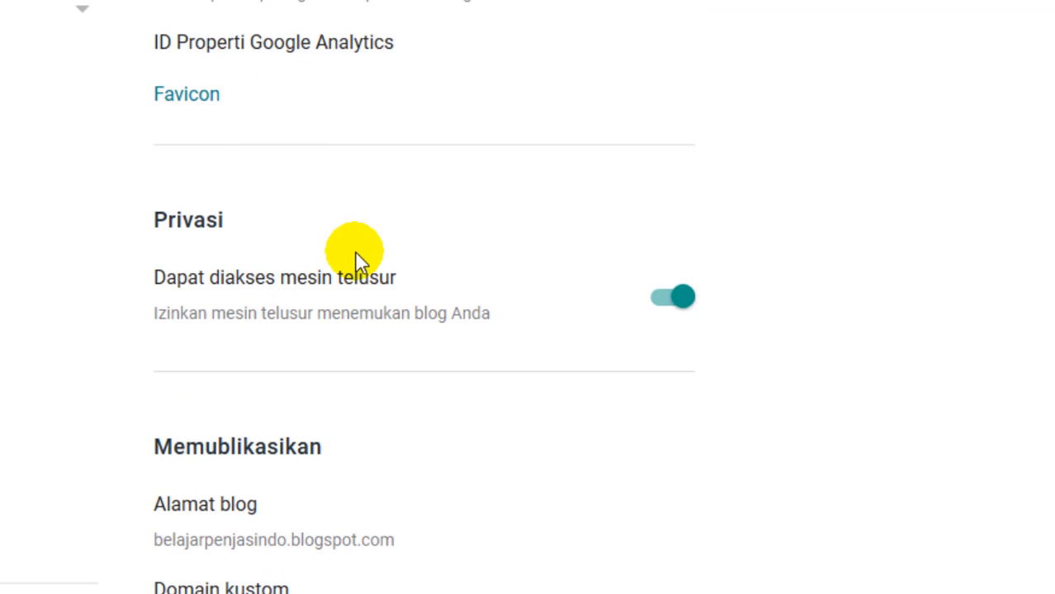
{"action": "scroll", "coordinate": [356, 258], "scroll_direction": "down", "scroll_amount": 1}
{"action": "scroll", "coordinate": [355, 265], "scroll_direction": "down", "scroll_amount": 2}
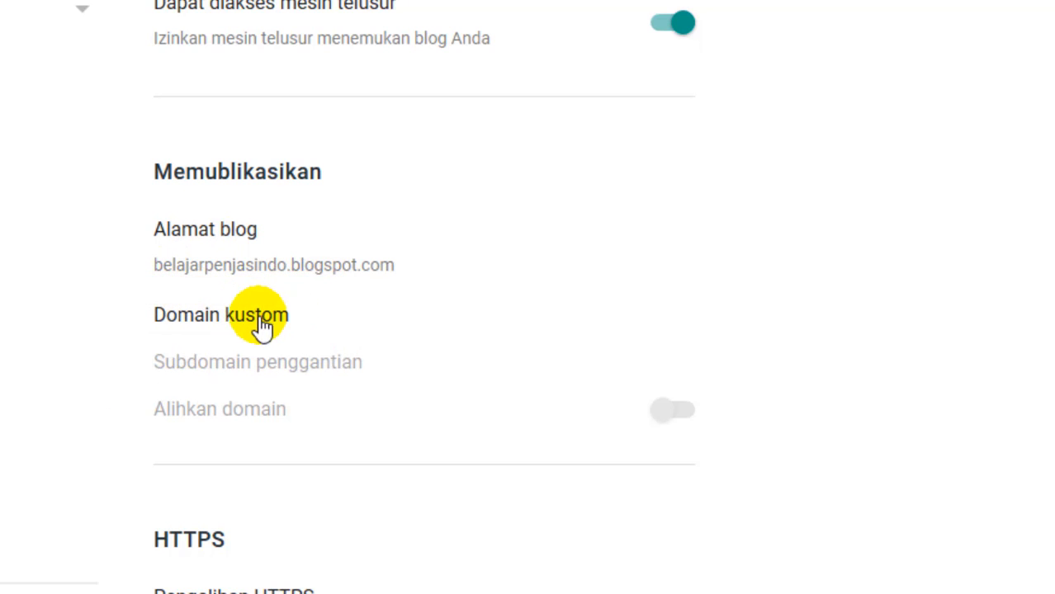
{"action": "left_click", "coordinate": [231, 318]}
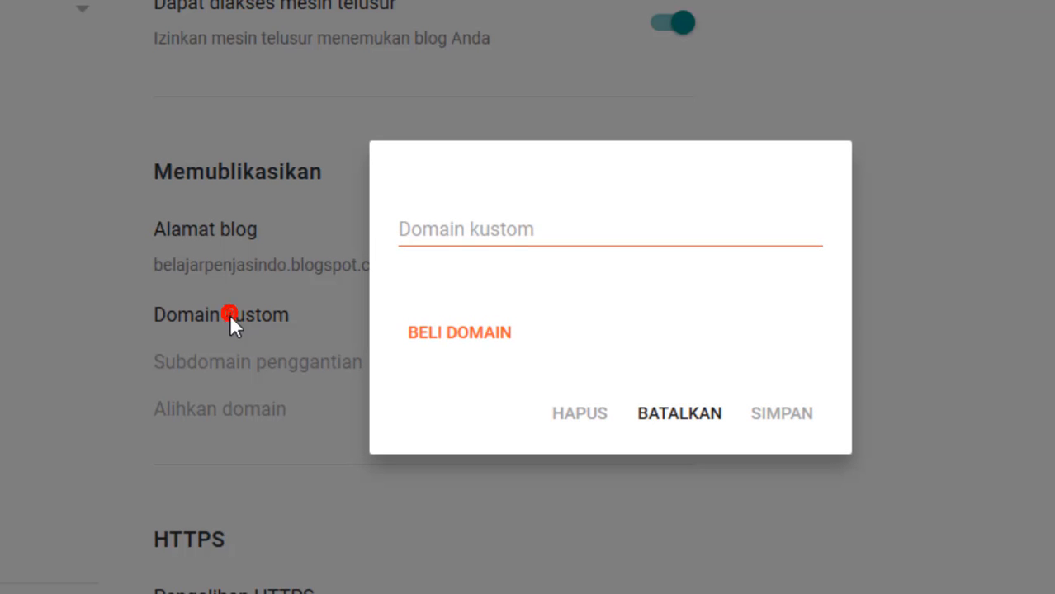
Enter belajarpenjasindo.com as the blog's custom domain and highlight the whole entry.
{"action": "left_click", "coordinate": [498, 228]}
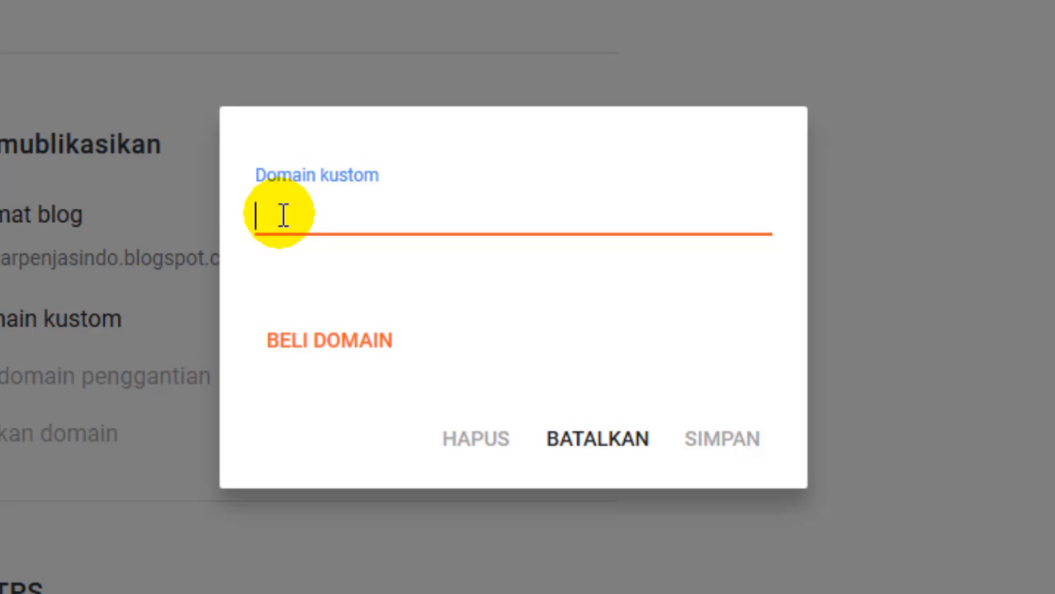
{"action": "type", "text": "belajarpenjasindo.com"}
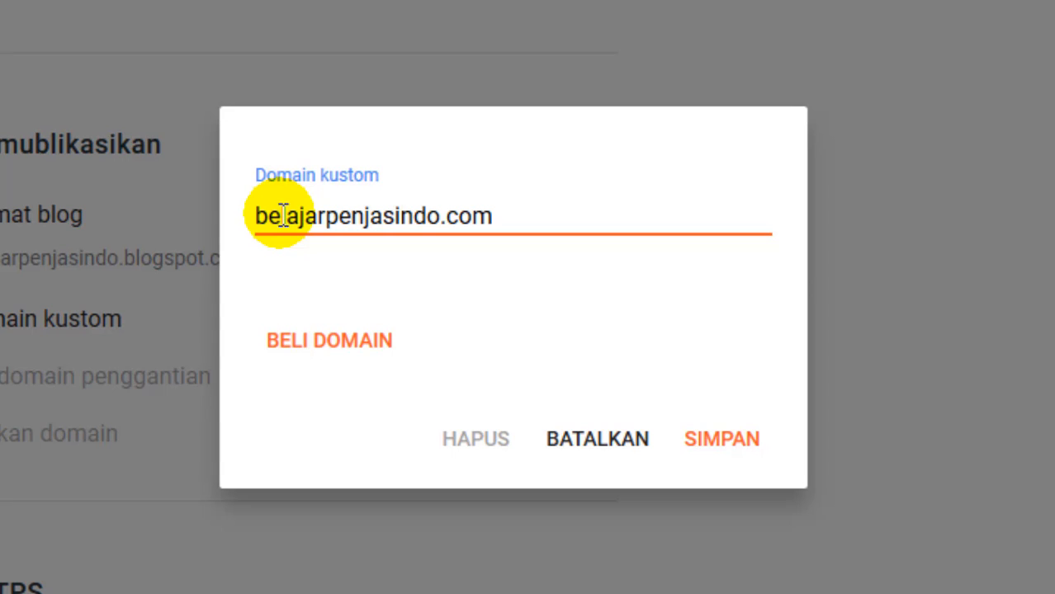
{"action": "left_click_drag", "start_coordinate": [495, 216], "coordinate": [250, 228]}
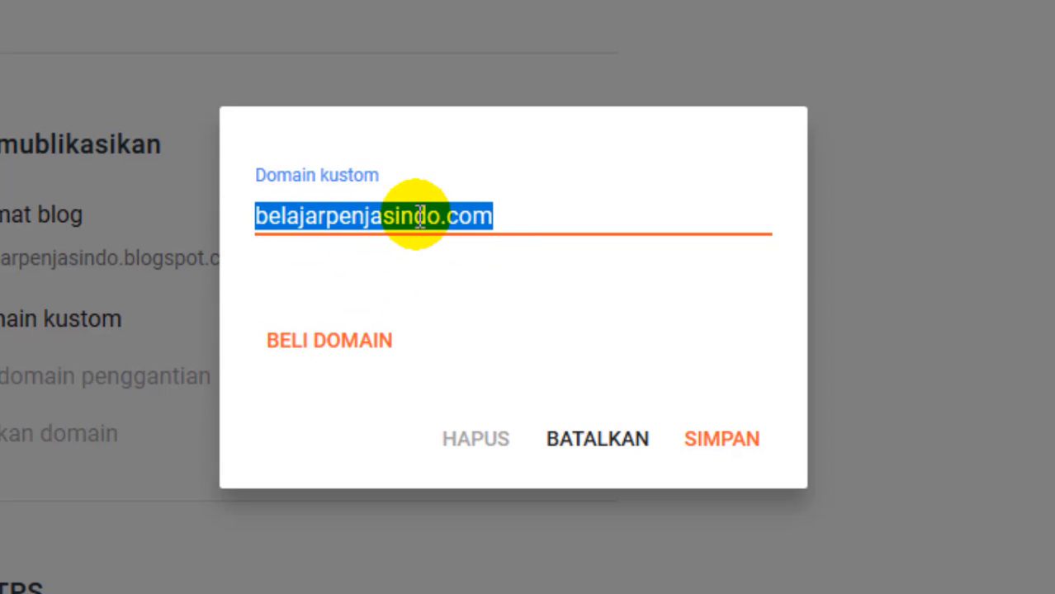
{"action": "left_click", "coordinate": [526, 218]}
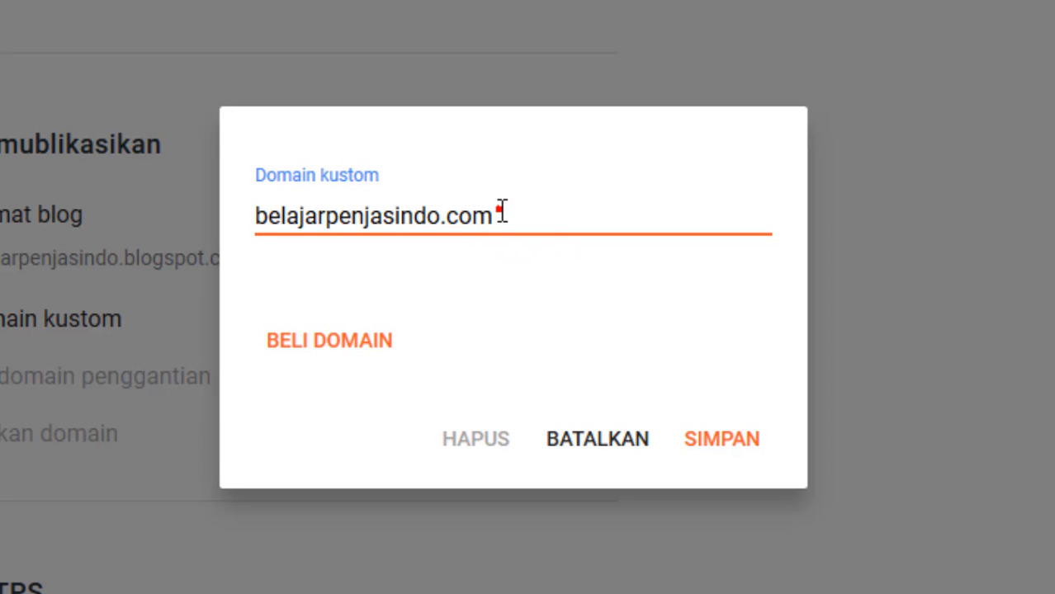
Replace the custom domain entry with sdinpresraya.sch.id and highlight its sch.id ending.
{"action": "left_click_drag", "start_coordinate": [502, 213], "coordinate": [252, 216]}
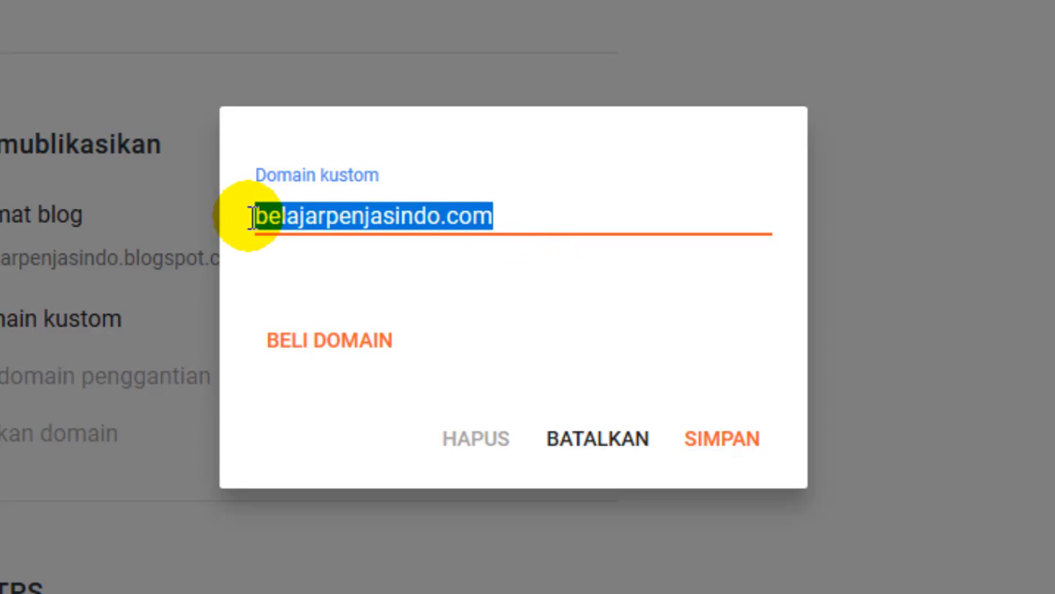
{"action": "type", "text": "sdinpres"}
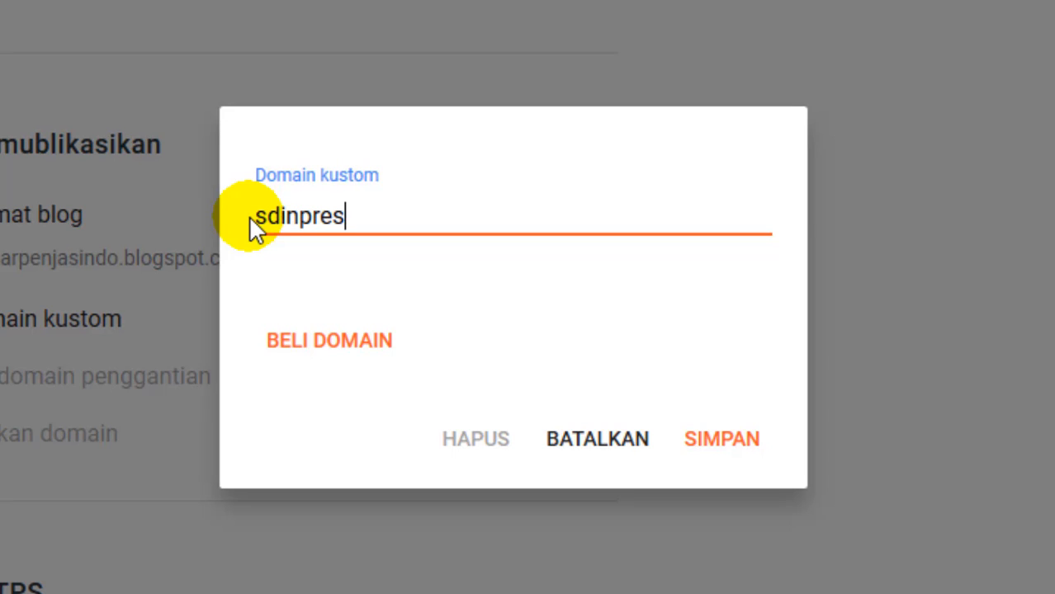
{"action": "type", "text": "raya.com"}
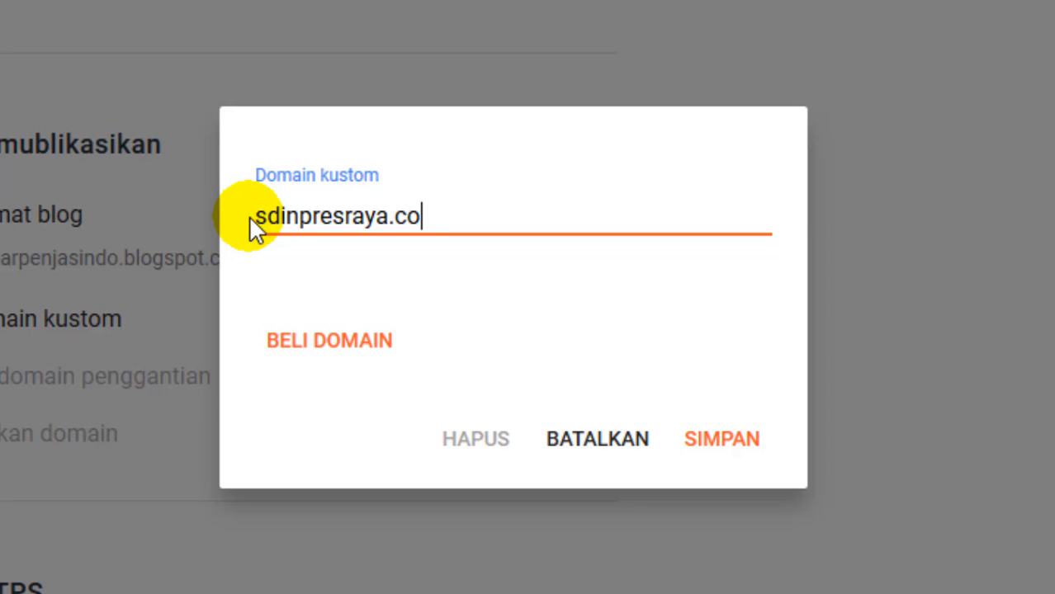
{"action": "key", "text": "BackSpace"}
{"action": "key", "text": "BackSpace"}
{"action": "type", "text": "sch.id"}
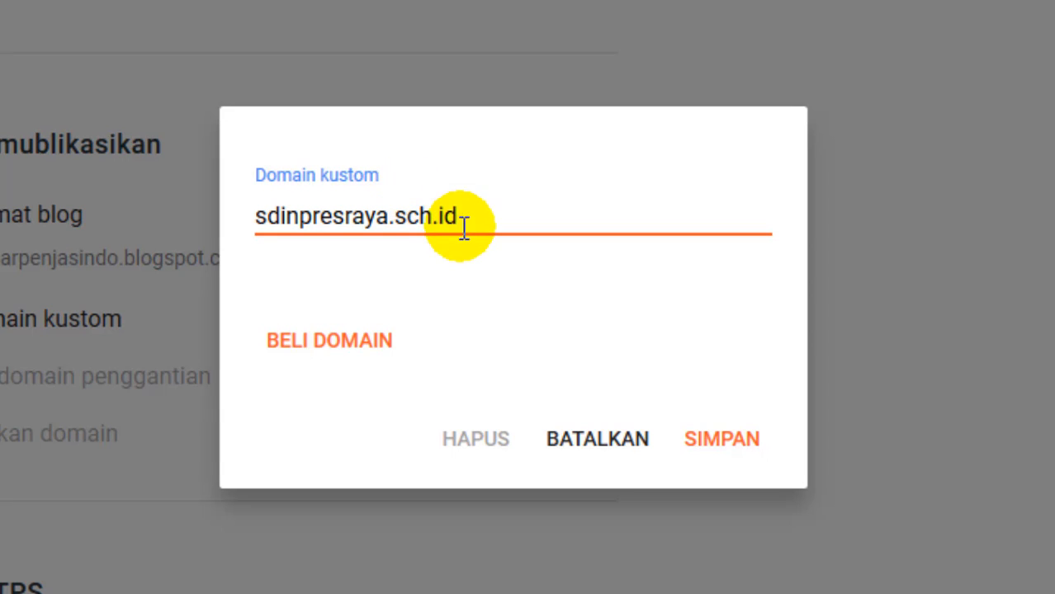
{"action": "left_click_drag", "start_coordinate": [481, 217], "coordinate": [403, 231]}
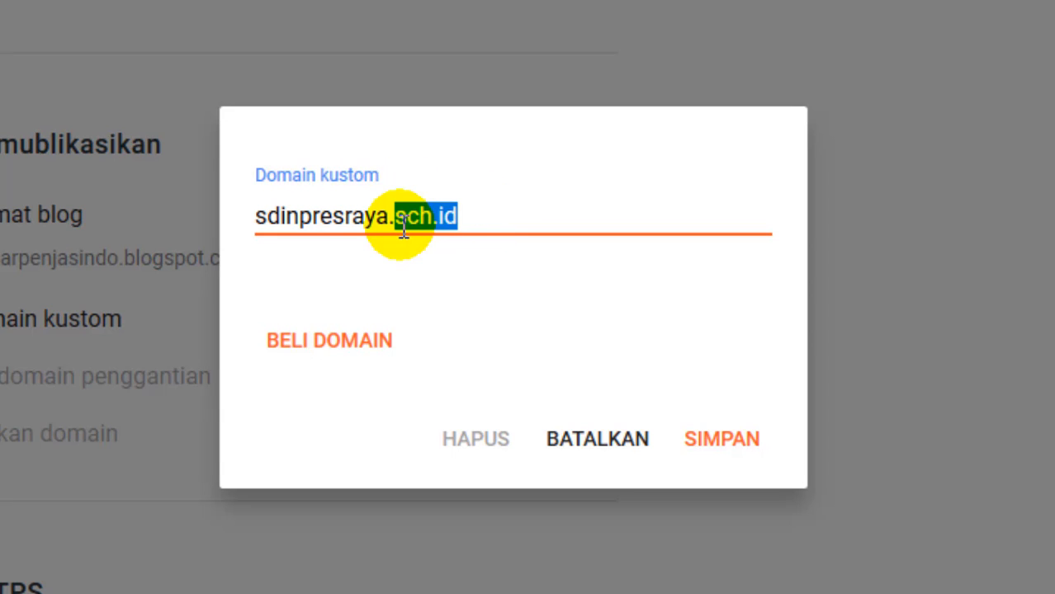
{"action": "left_click", "coordinate": [469, 219]}
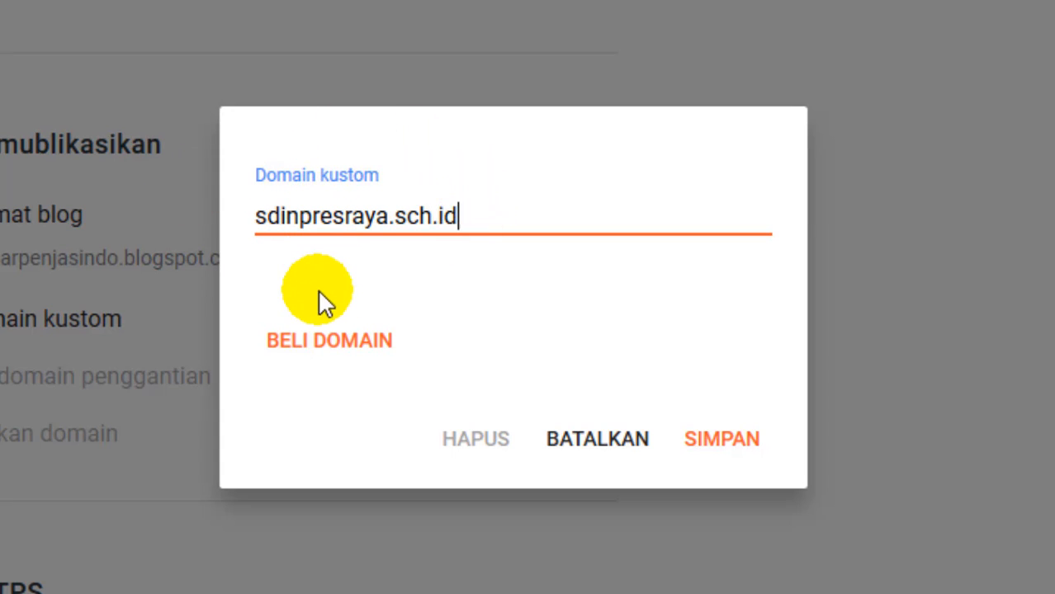
Open the domain purchase page (Beli Domain) and examine the yearly prices of the offered belajarpenjas domains and related domains.
{"action": "left_click", "coordinate": [319, 350]}
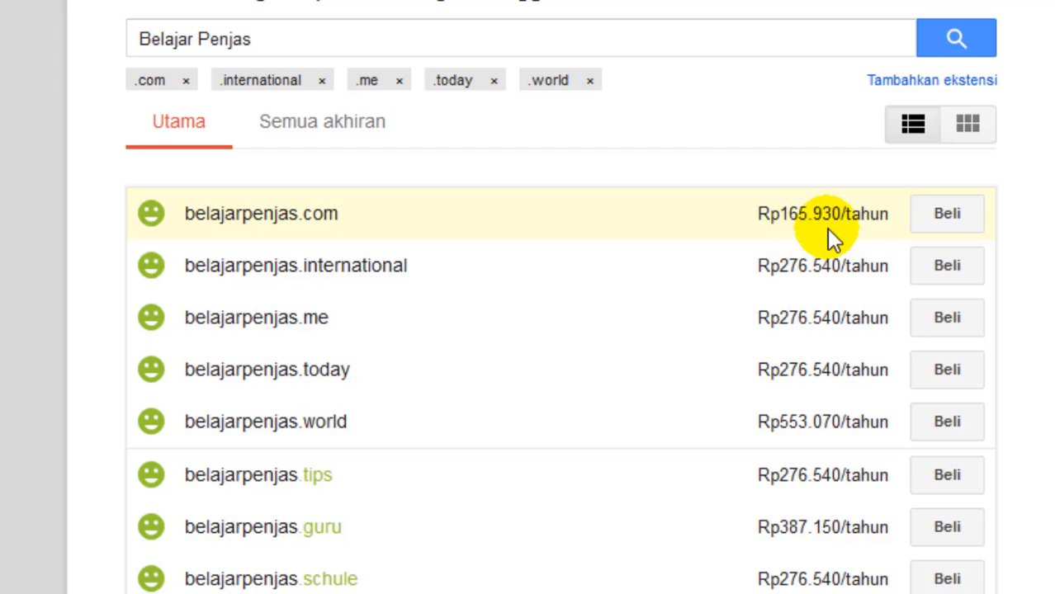
{"action": "scroll", "coordinate": [463, 368], "scroll_direction": "down", "scroll_amount": 5}
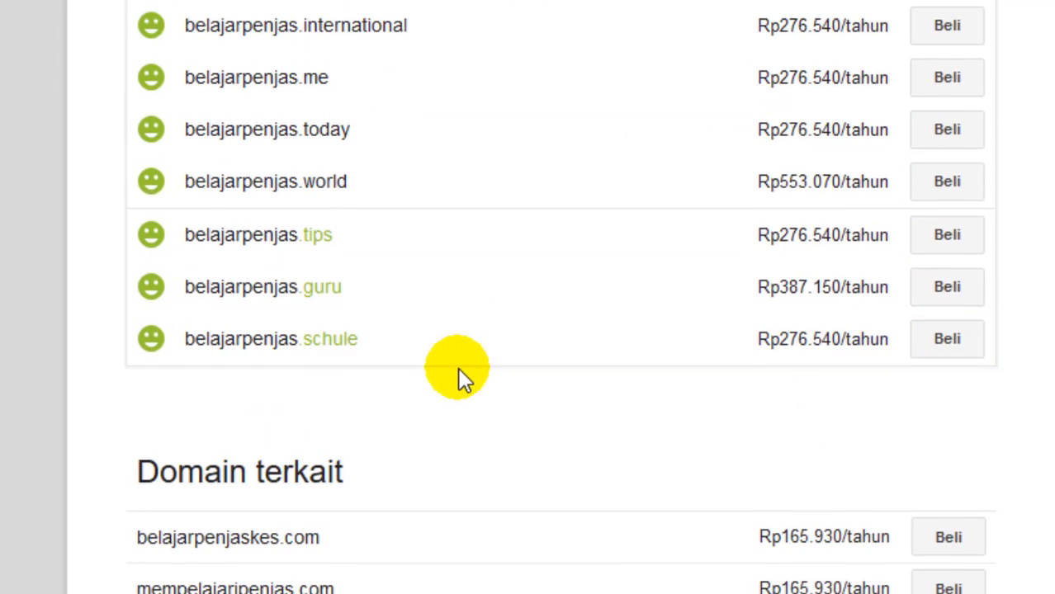
{"action": "scroll", "coordinate": [452, 359], "scroll_direction": "up", "scroll_amount": 2}
{"action": "scroll", "coordinate": [450, 353], "scroll_direction": "up", "scroll_amount": 1}
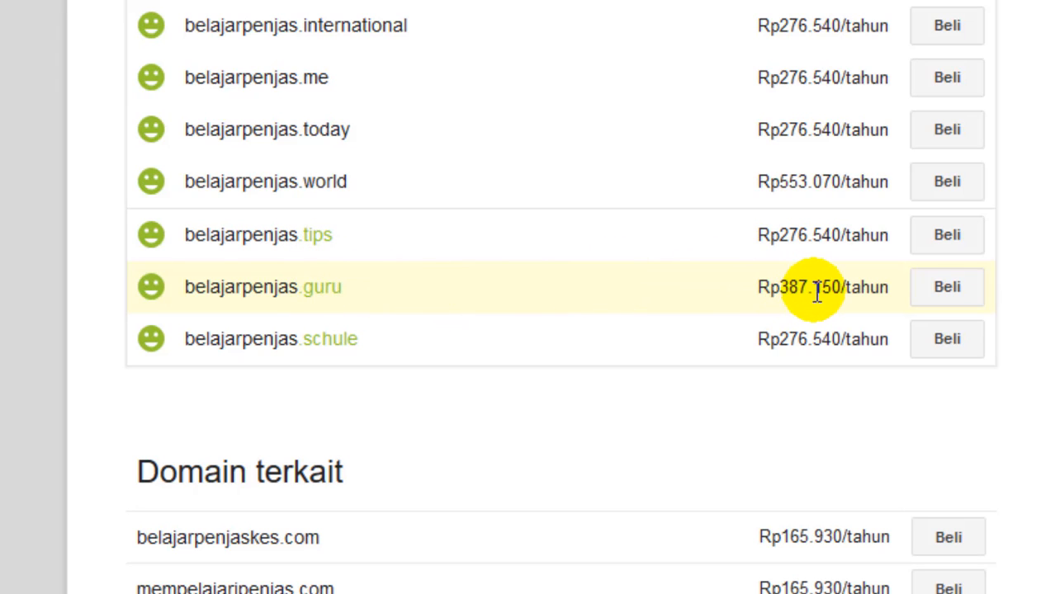
{"action": "scroll", "coordinate": [425, 289], "scroll_direction": "down", "scroll_amount": 10}
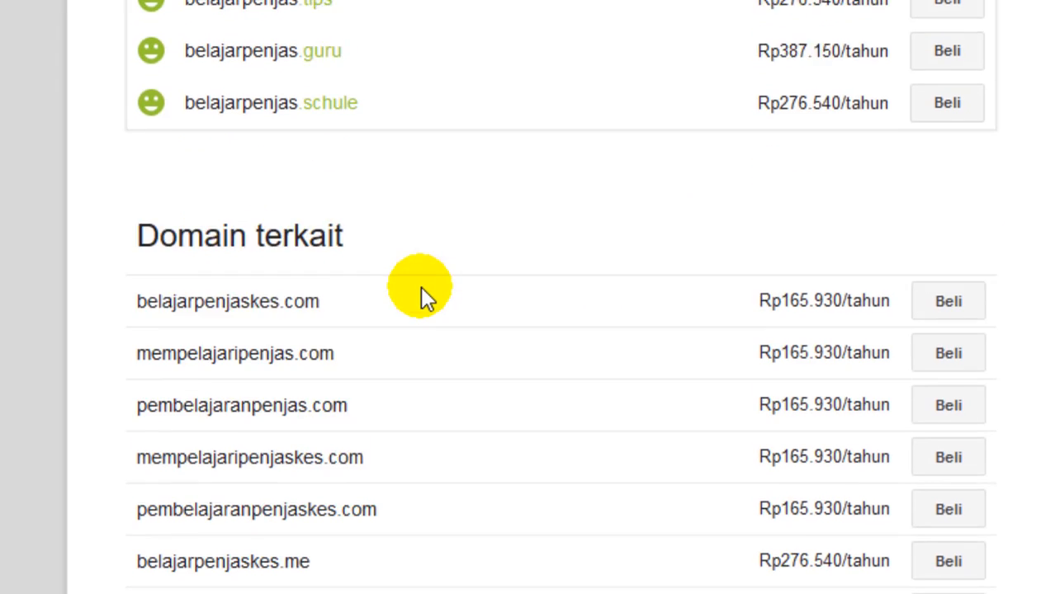
{"action": "scroll", "coordinate": [417, 282], "scroll_direction": "up", "scroll_amount": 15}
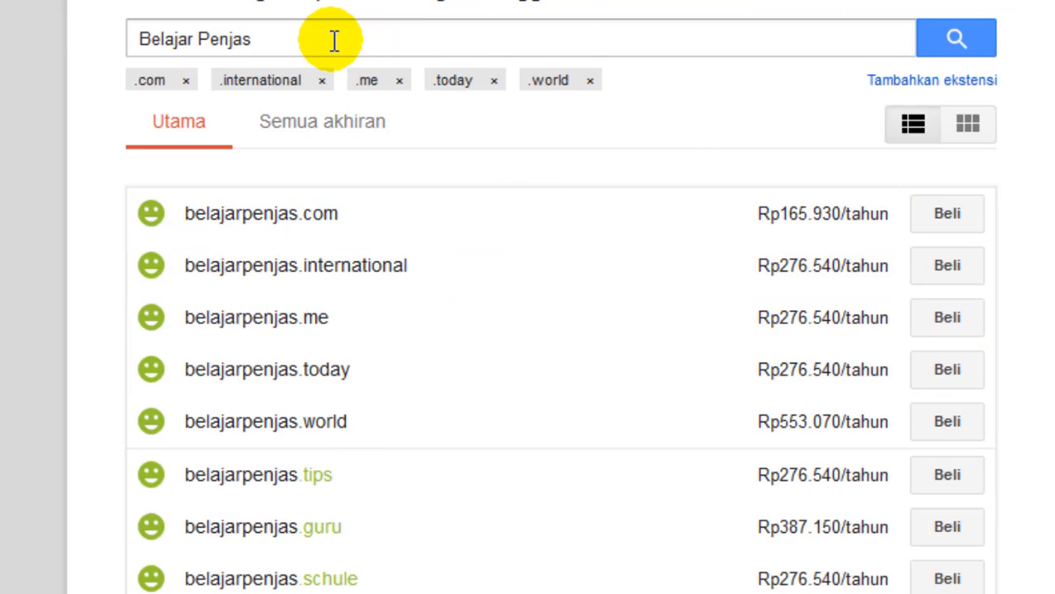
Open the list of additional domain extensions (Tambahkan ekstensi) and look through the available endings, including school-related ones.
{"action": "left_click", "coordinate": [882, 80]}
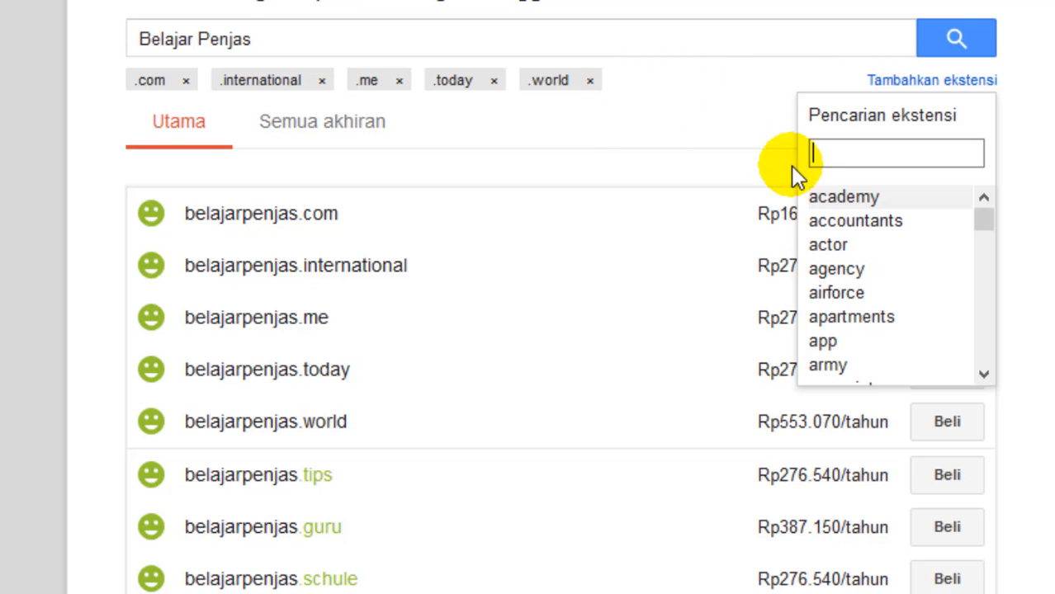
{"action": "scroll", "coordinate": [872, 269], "scroll_direction": "down", "scroll_amount": 15}
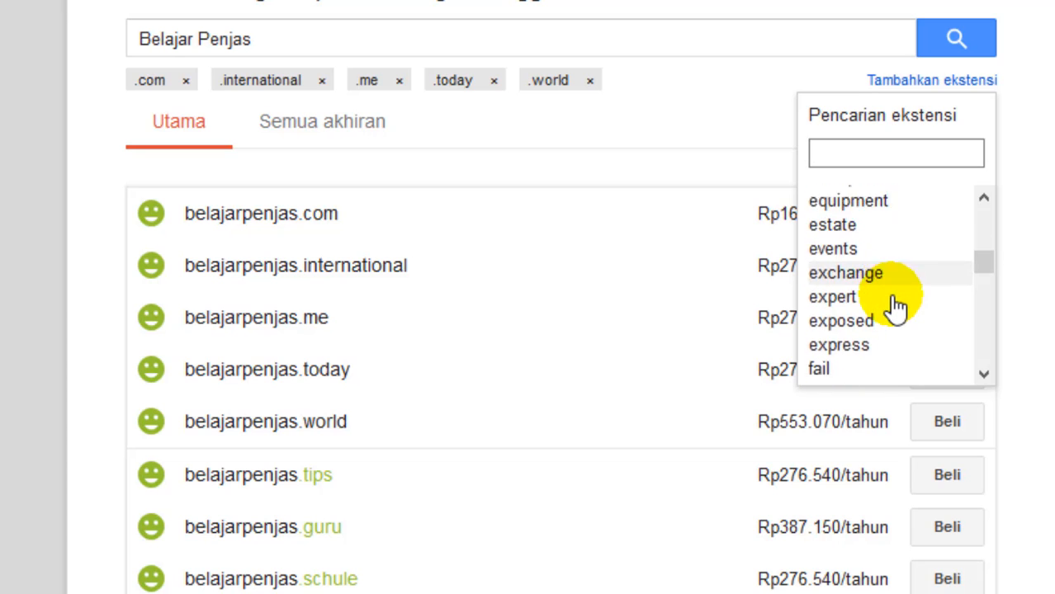
{"action": "scroll", "coordinate": [896, 307], "scroll_direction": "down", "scroll_amount": 20}
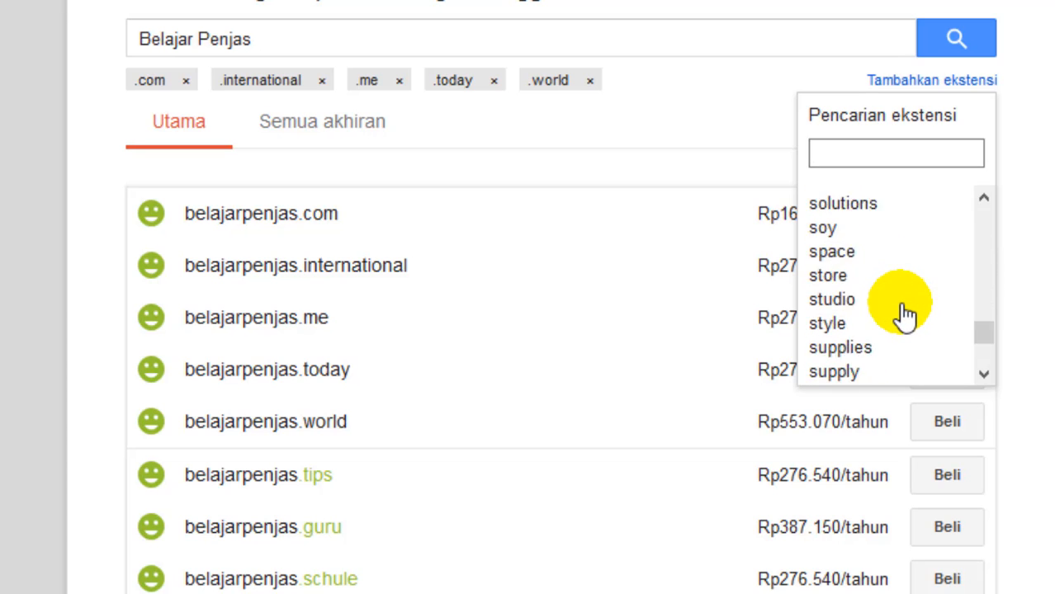
{"action": "scroll", "coordinate": [906, 314], "scroll_direction": "down", "scroll_amount": 10}
{"action": "scroll", "coordinate": [906, 314], "scroll_direction": "up", "scroll_amount": 8}
{"action": "scroll", "coordinate": [907, 315], "scroll_direction": "down", "scroll_amount": 2}
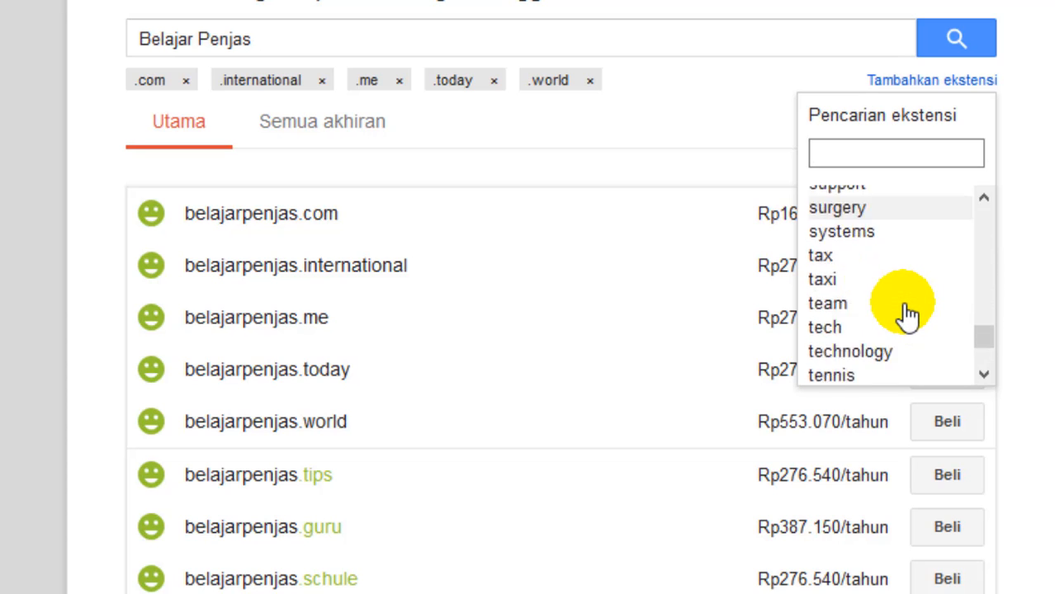
{"action": "scroll", "coordinate": [907, 315], "scroll_direction": "up", "scroll_amount": 6}
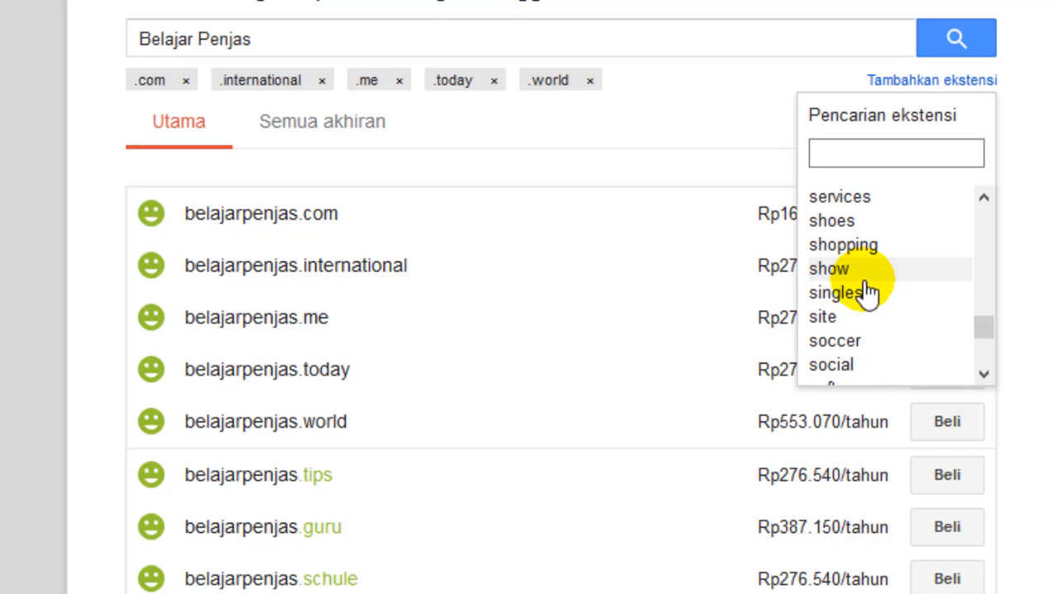
{"action": "scroll", "coordinate": [867, 293], "scroll_direction": "up", "scroll_amount": 1}
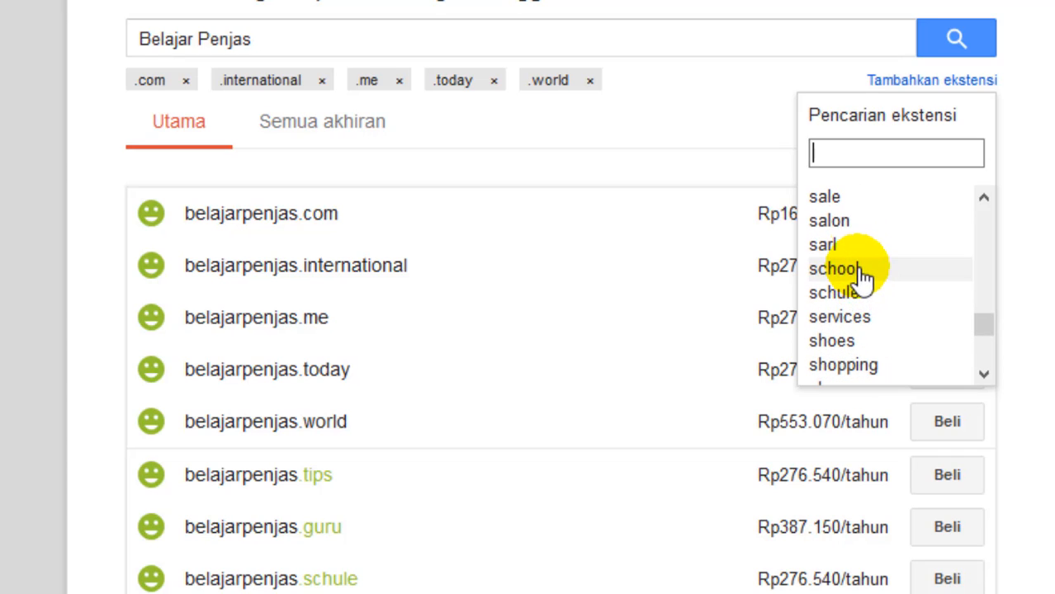
{"action": "scroll", "coordinate": [867, 301], "scroll_direction": "up", "scroll_amount": 4}
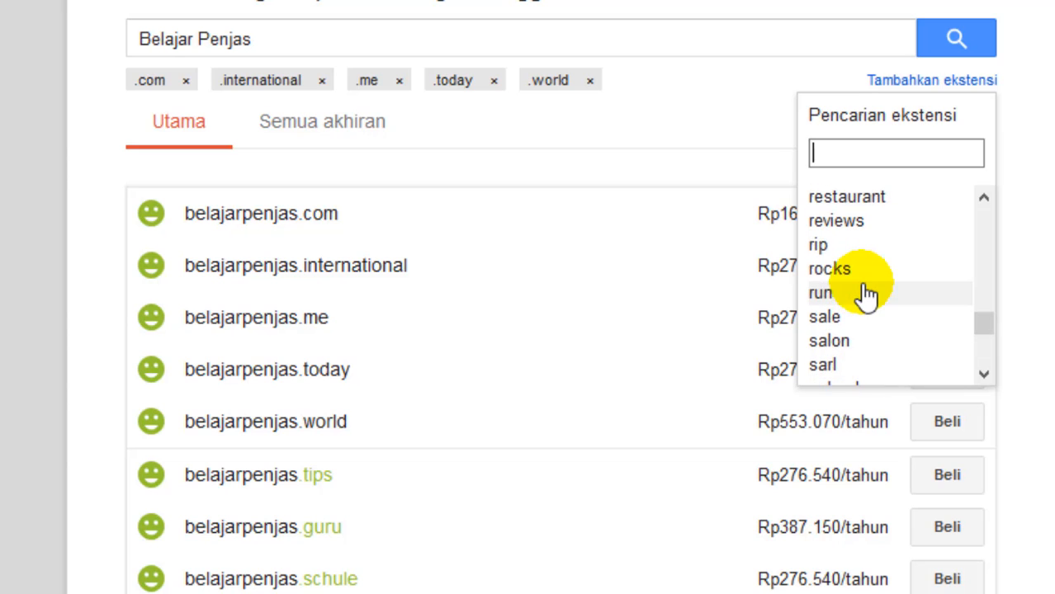
{"action": "scroll", "coordinate": [867, 293], "scroll_direction": "down", "scroll_amount": 10}
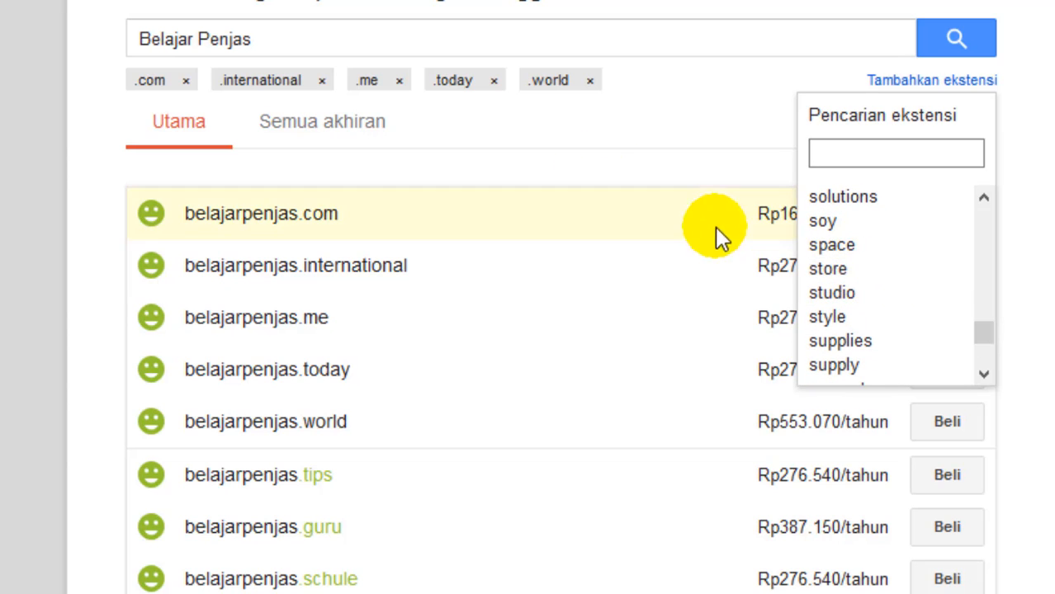
{"action": "scroll", "coordinate": [883, 283], "scroll_direction": "down", "scroll_amount": 2}
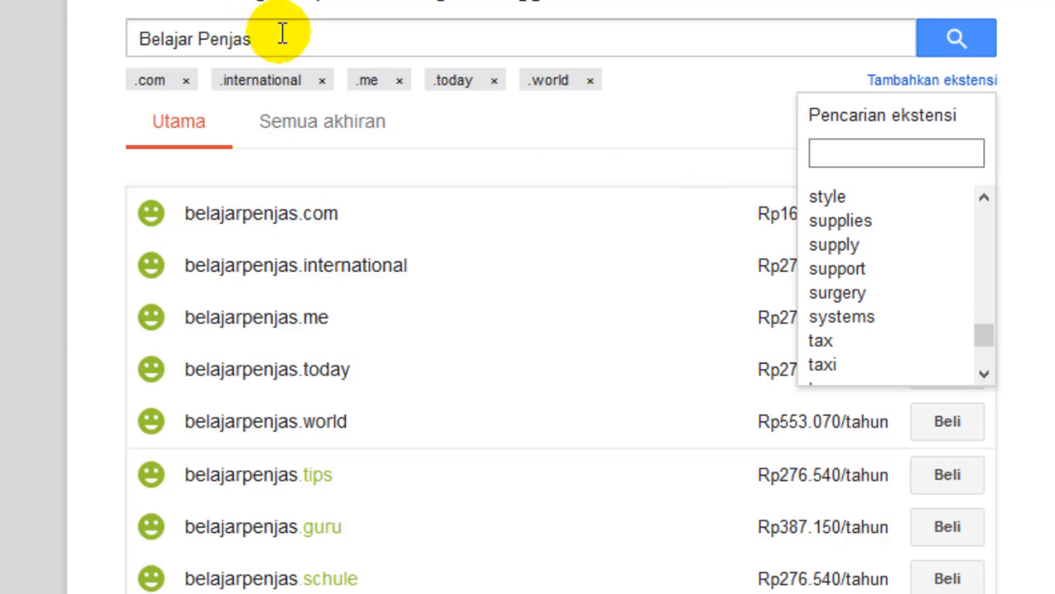
Replace the Belajar Penjas search term with sdinpresraya and search for the domains on offer.
{"action": "left_click_drag", "start_coordinate": [282, 33], "coordinate": [86, 18]}
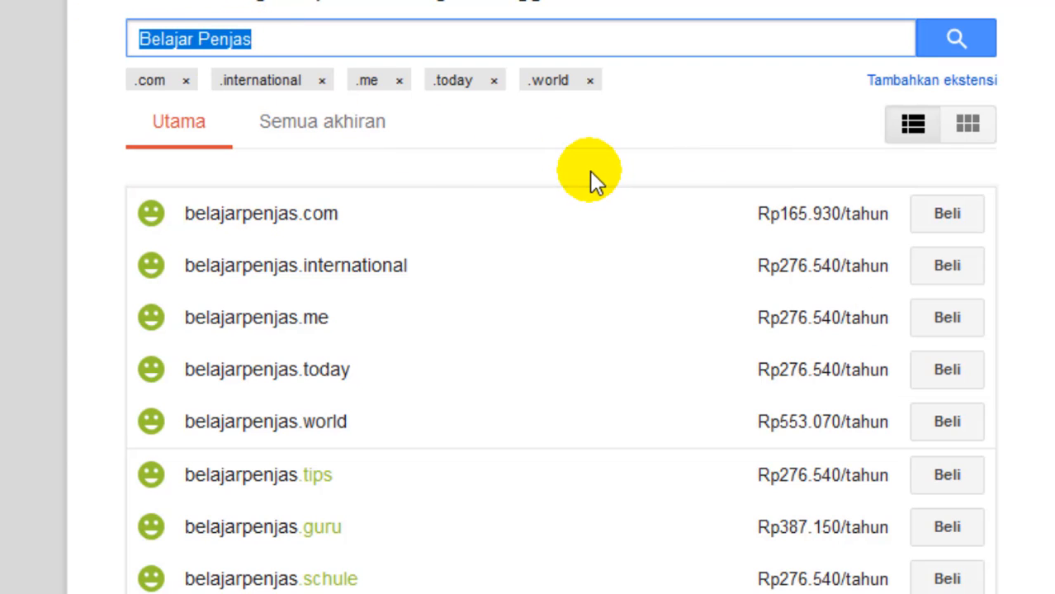
{"action": "type", "text": "sdin"}
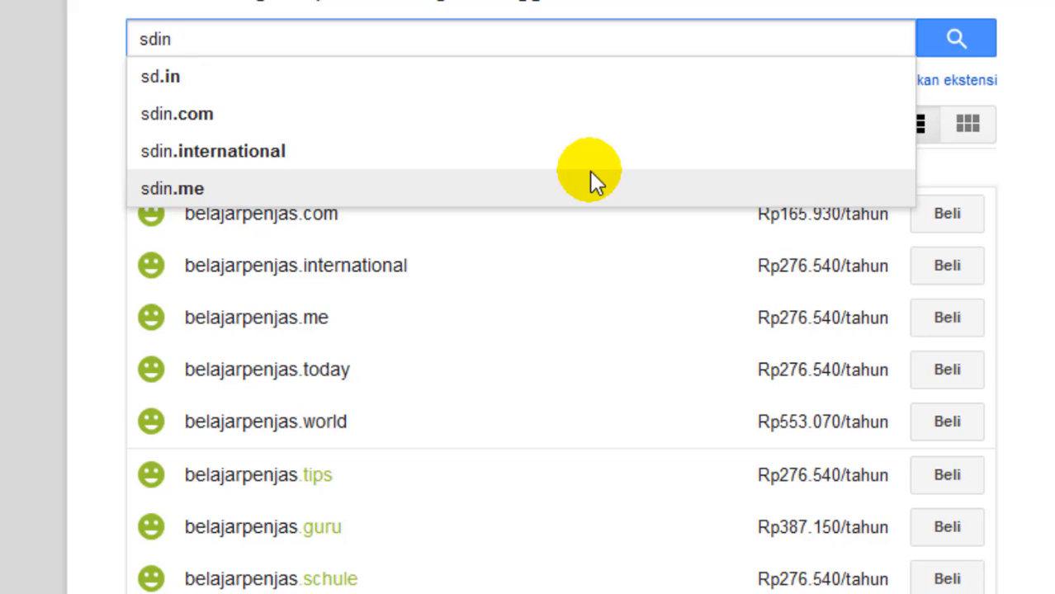
{"action": "type", "text": "presrata"}
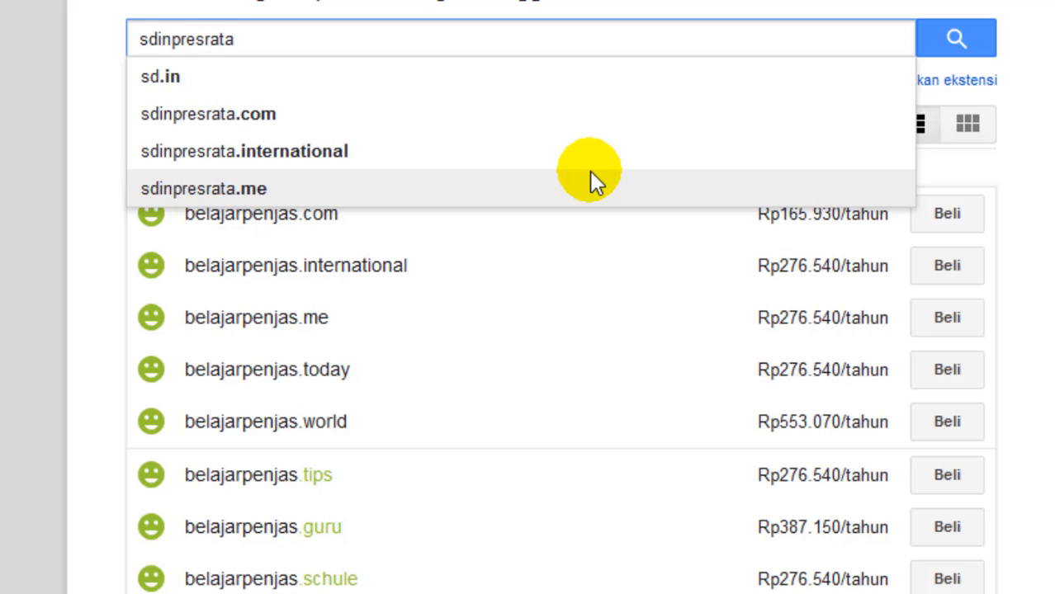
{"action": "key", "text": "BackSpace"}
{"action": "key", "text": "BackSpace"}
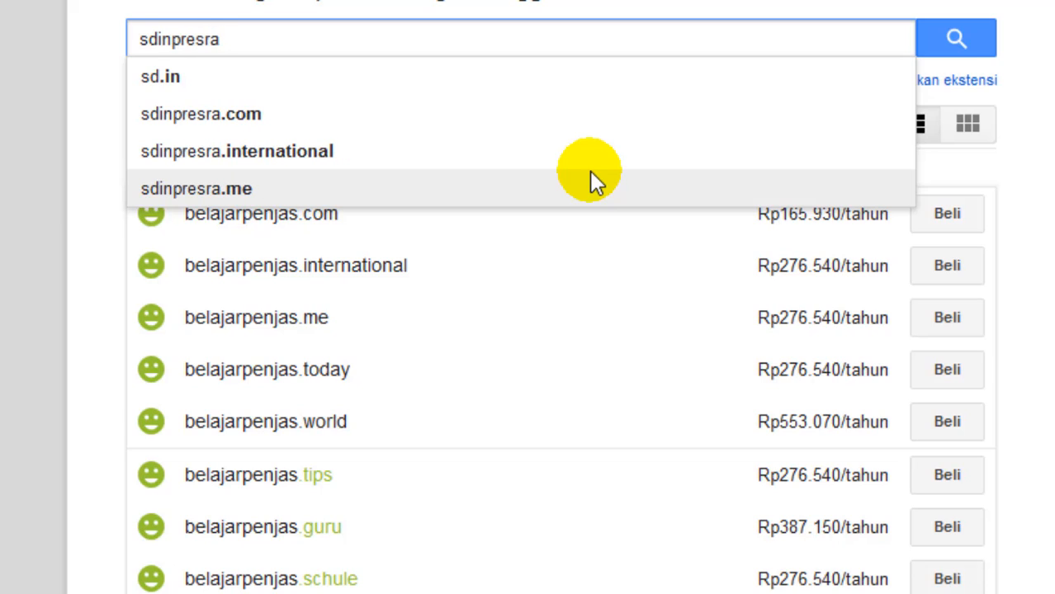
{"action": "type", "text": "ya"}
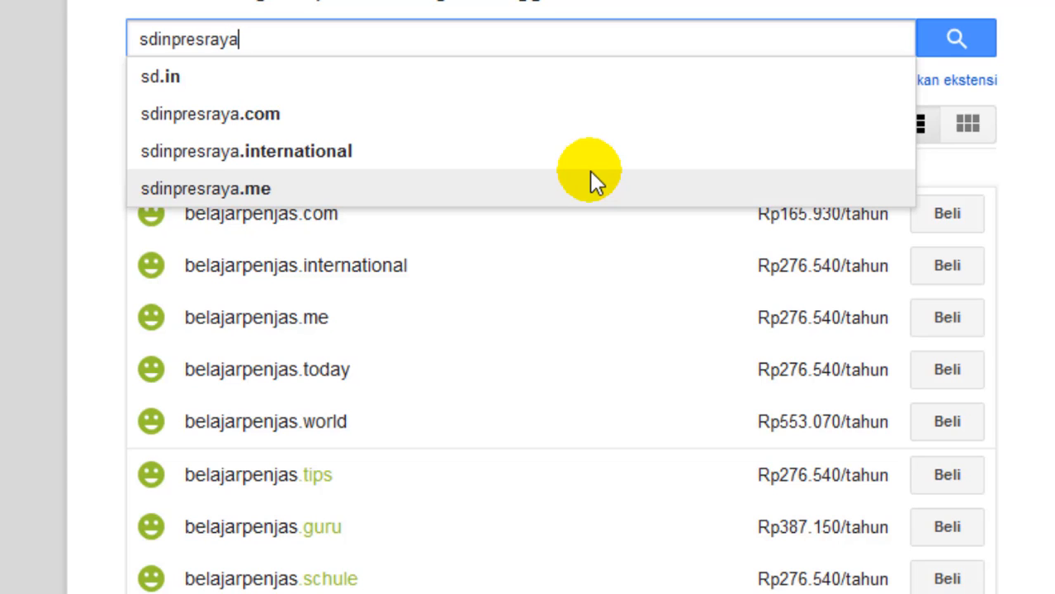
{"action": "key", "text": "Return"}
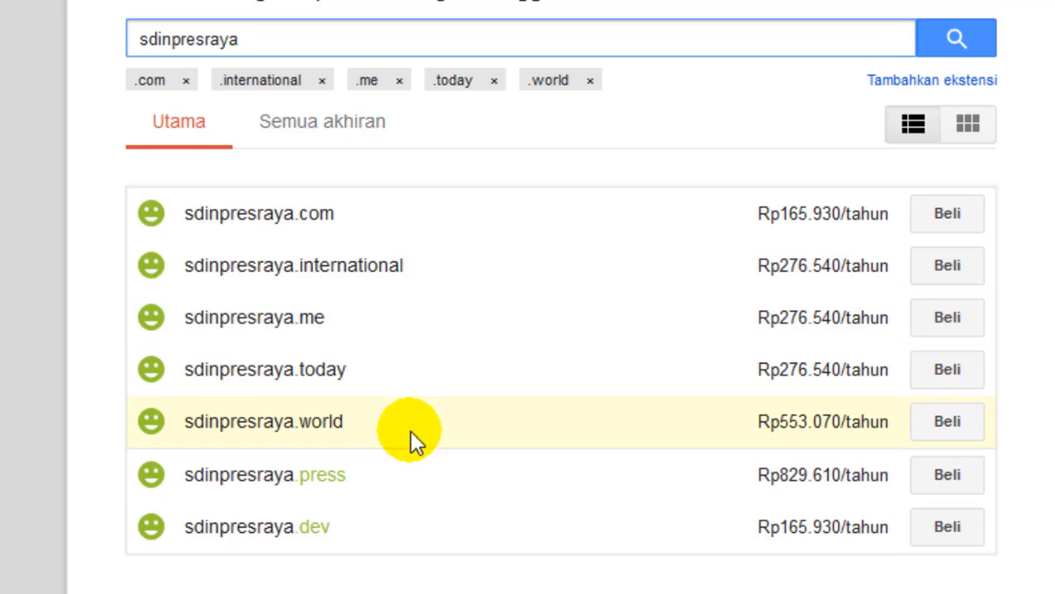
Add the .school extension to the domain search through the list of additional extensions.
{"action": "left_click", "coordinate": [927, 82]}
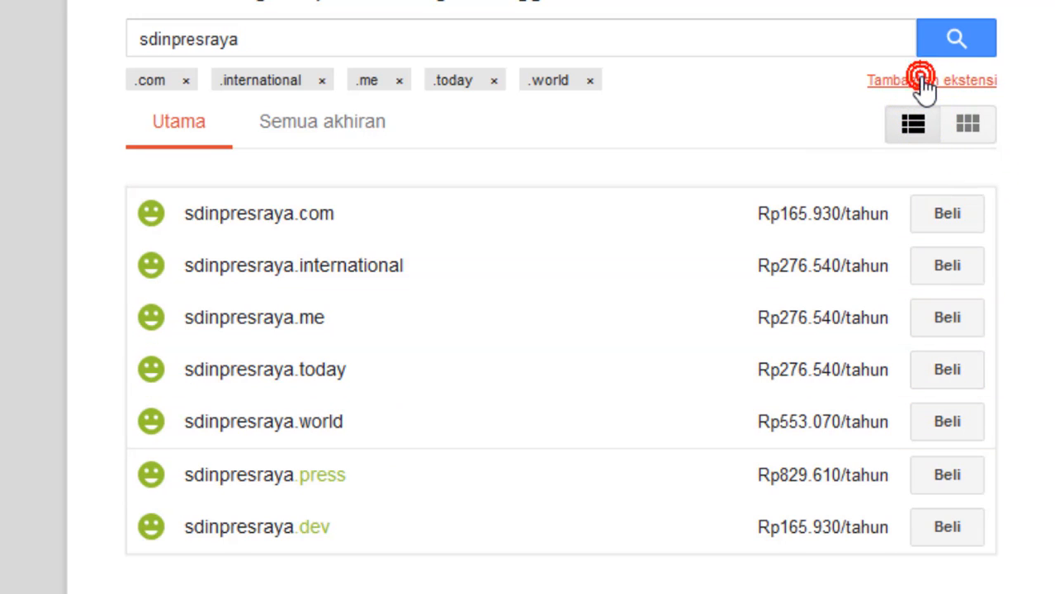
{"action": "left_click_drag", "start_coordinate": [982, 222], "coordinate": [1002, 329]}
{"action": "left_click", "coordinate": [861, 235]}
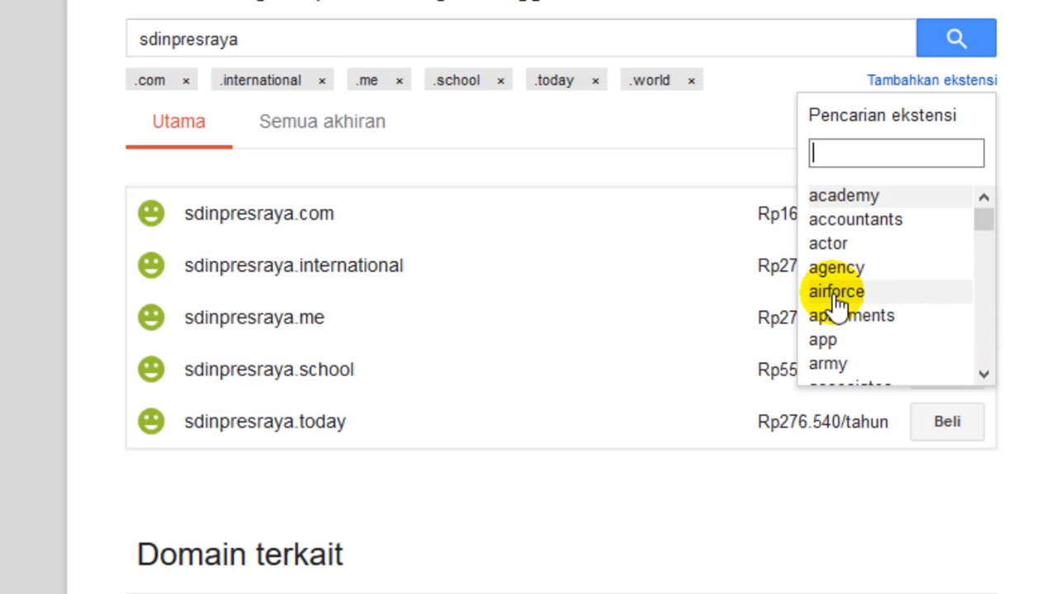
{"action": "left_click", "coordinate": [1045, 264]}
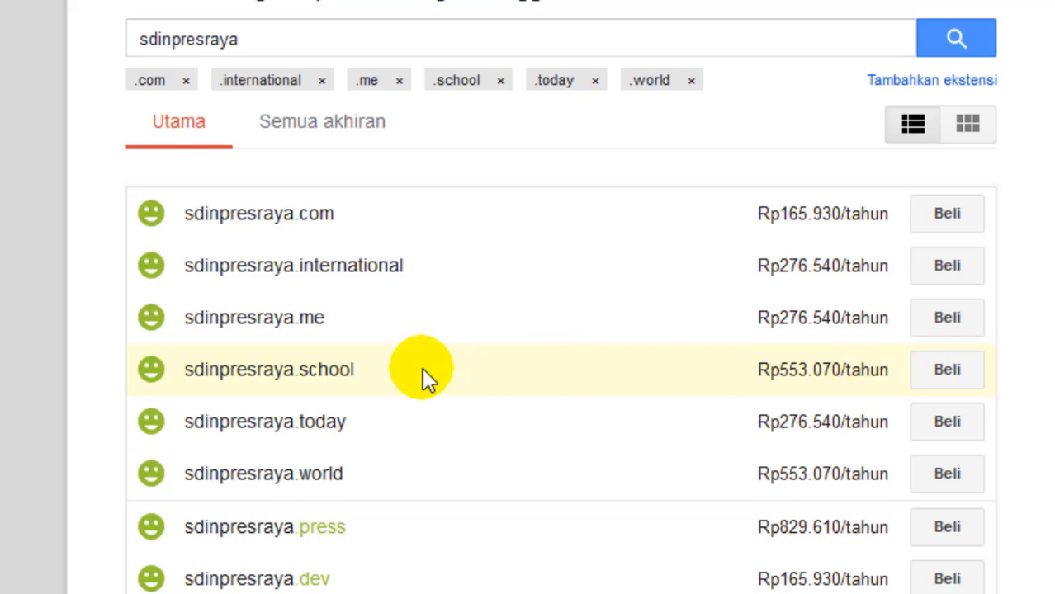
Examine the yearly prices of the offered sdinpresraya domains and the related sekolahdasarinpresraya domains.
{"action": "scroll", "coordinate": [423, 370], "scroll_direction": "down", "scroll_amount": 6}
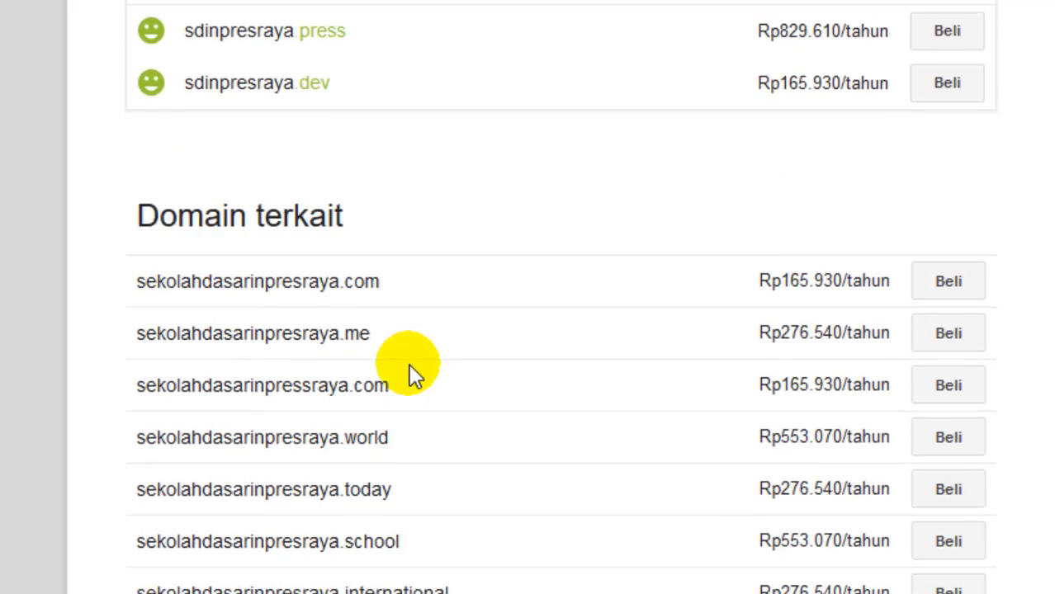
{"action": "scroll", "coordinate": [412, 363], "scroll_direction": "down", "scroll_amount": 3}
{"action": "scroll", "coordinate": [445, 351], "scroll_direction": "up", "scroll_amount": 7}
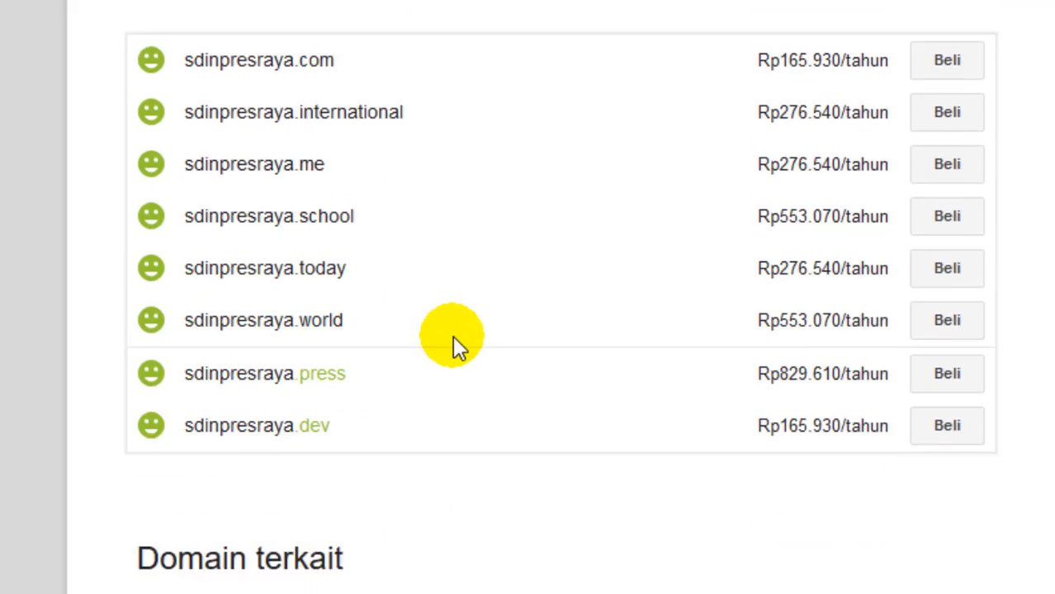
{"action": "scroll", "coordinate": [453, 339], "scroll_direction": "up", "scroll_amount": 2}
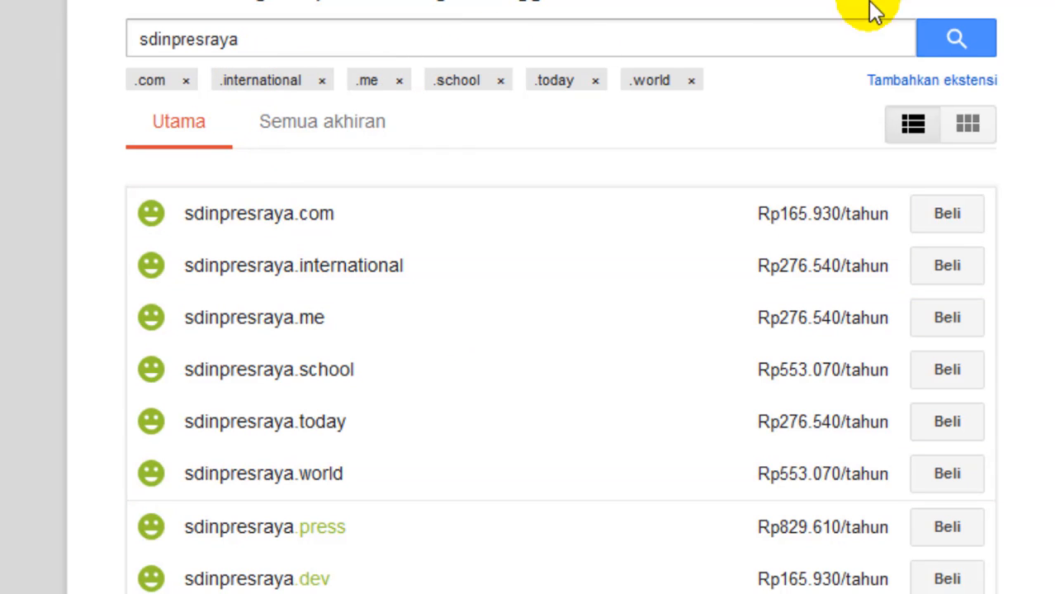
{"action": "scroll", "coordinate": [470, 231], "scroll_direction": "down", "scroll_amount": 7}
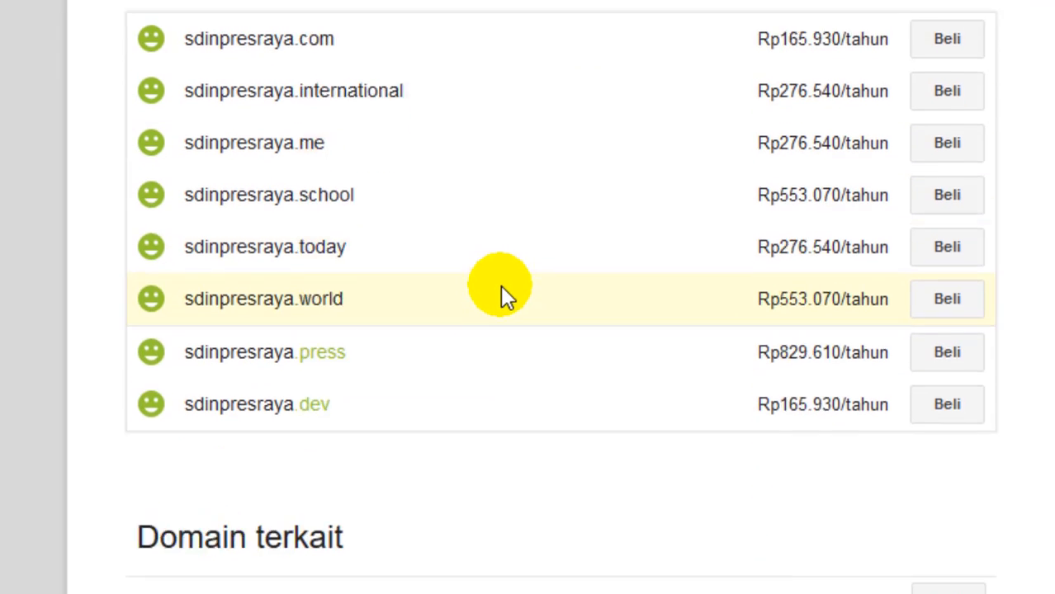
{"action": "scroll", "coordinate": [539, 314], "scroll_direction": "down", "scroll_amount": 1}
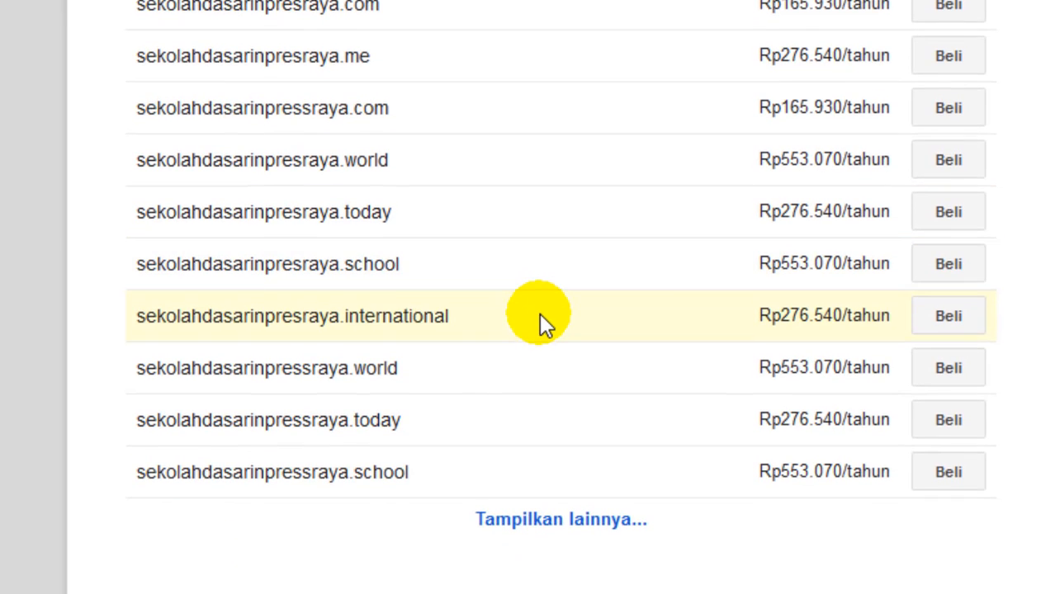
{"action": "scroll", "coordinate": [540, 323], "scroll_direction": "up", "scroll_amount": 6}
{"action": "scroll", "coordinate": [677, 264], "scroll_direction": "up", "scroll_amount": 2}
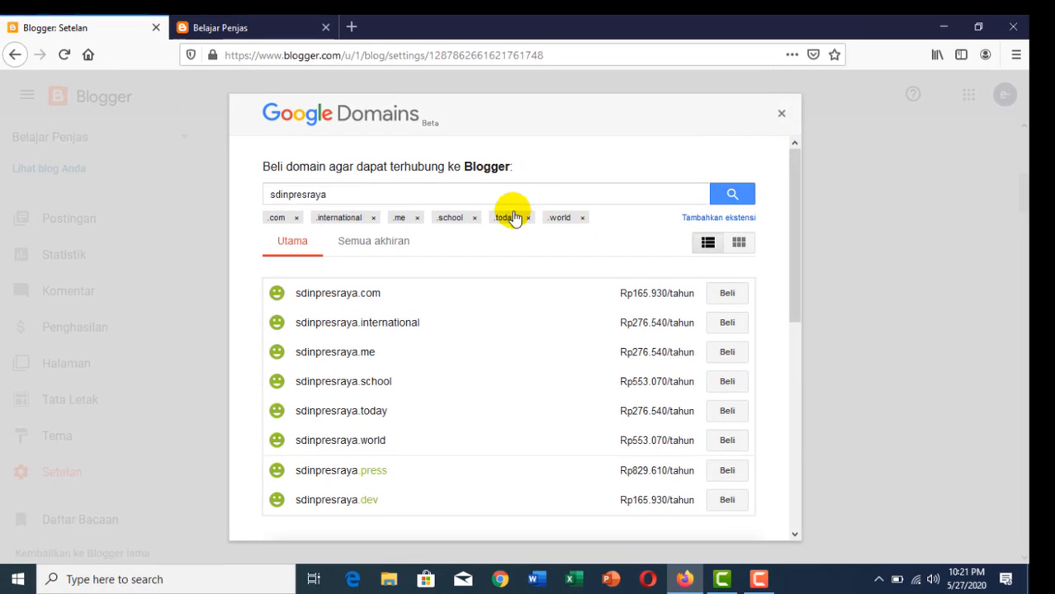
Start the purchase of sdinpresraya.com and look through the contact information form, including its address, phone, email and privacy protection fields.
{"action": "left_click", "coordinate": [730, 296]}
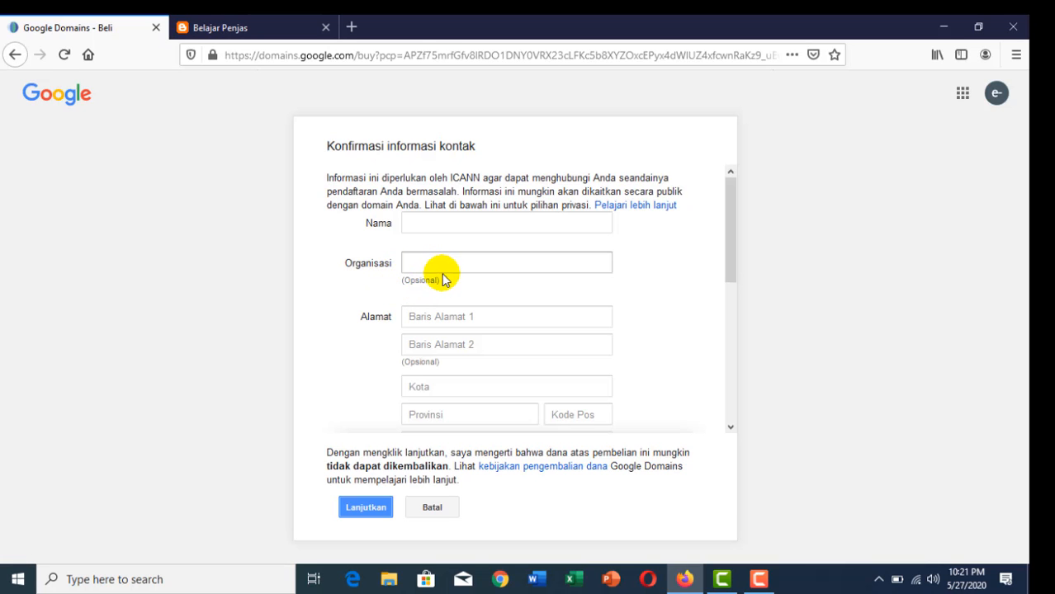
{"action": "scroll", "coordinate": [455, 287], "scroll_direction": "down", "scroll_amount": 5}
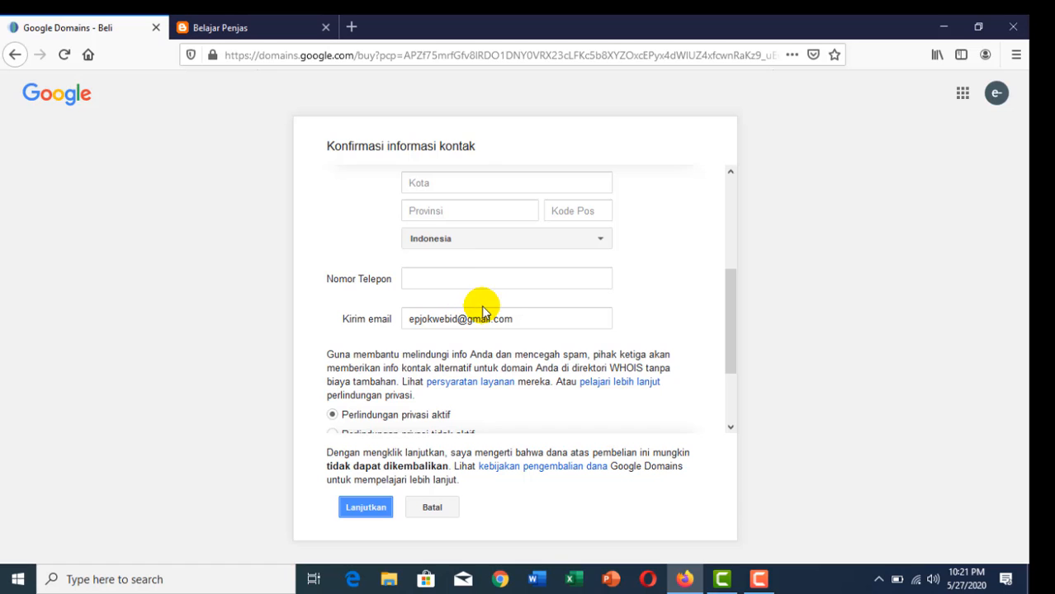
{"action": "scroll", "coordinate": [496, 303], "scroll_direction": "up", "scroll_amount": 5}
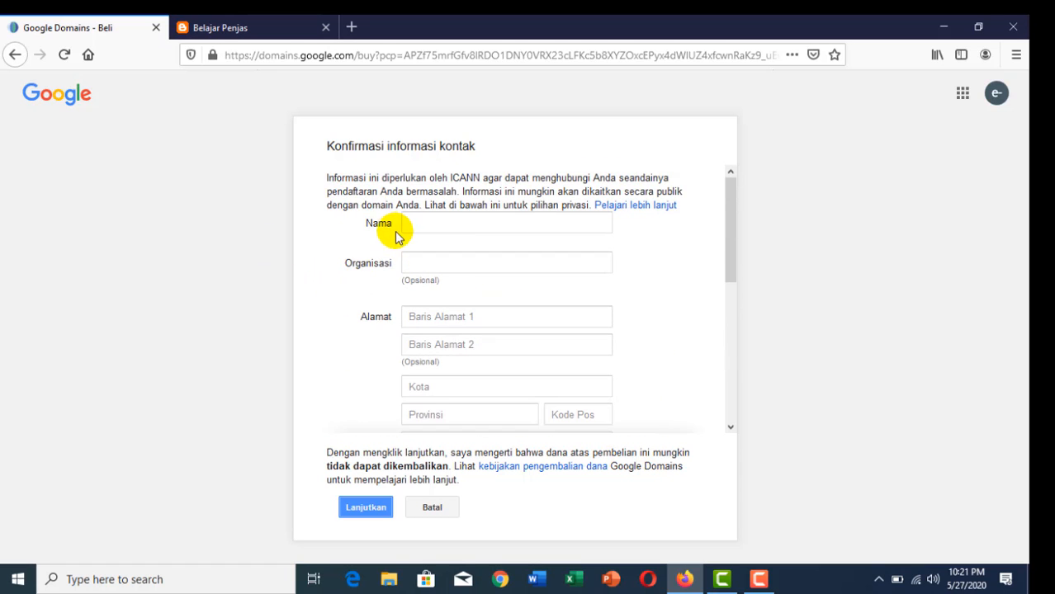
{"action": "scroll", "coordinate": [401, 231], "scroll_direction": "down", "scroll_amount": 7}
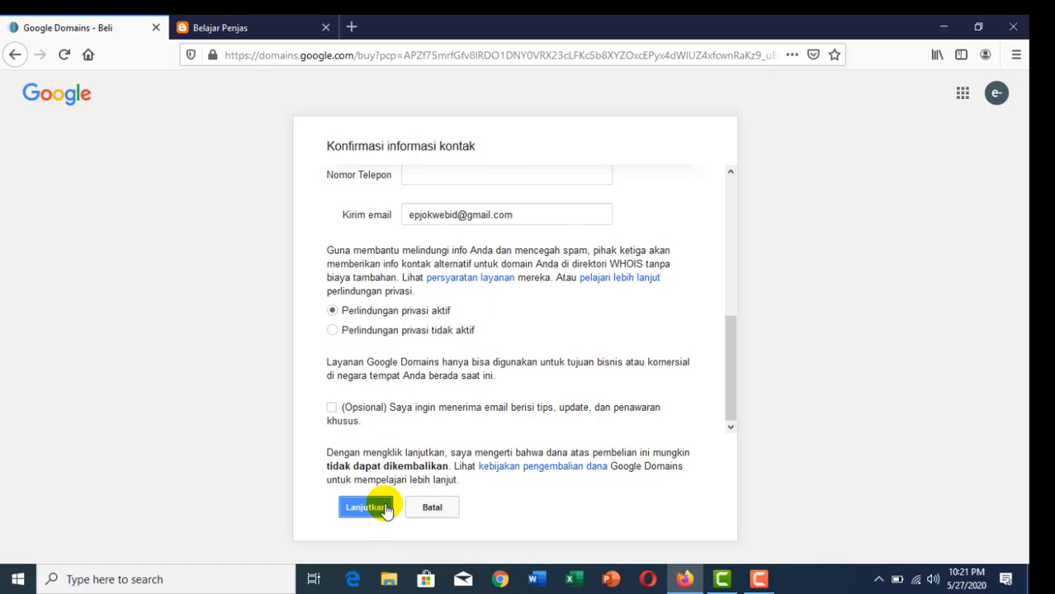
{"action": "scroll", "coordinate": [475, 361], "scroll_direction": "up", "scroll_amount": 3}
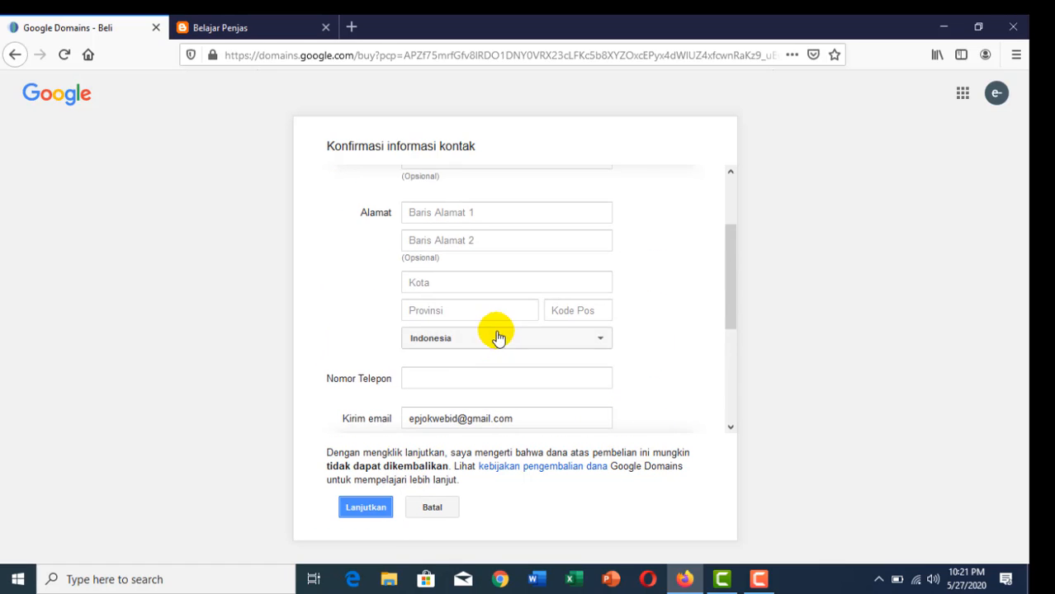
{"action": "scroll", "coordinate": [497, 339], "scroll_direction": "up", "scroll_amount": 3}
Leave the domain purchase form and return to the blog's settings page in Blogger.
{"action": "left_click", "coordinate": [11, 57]}
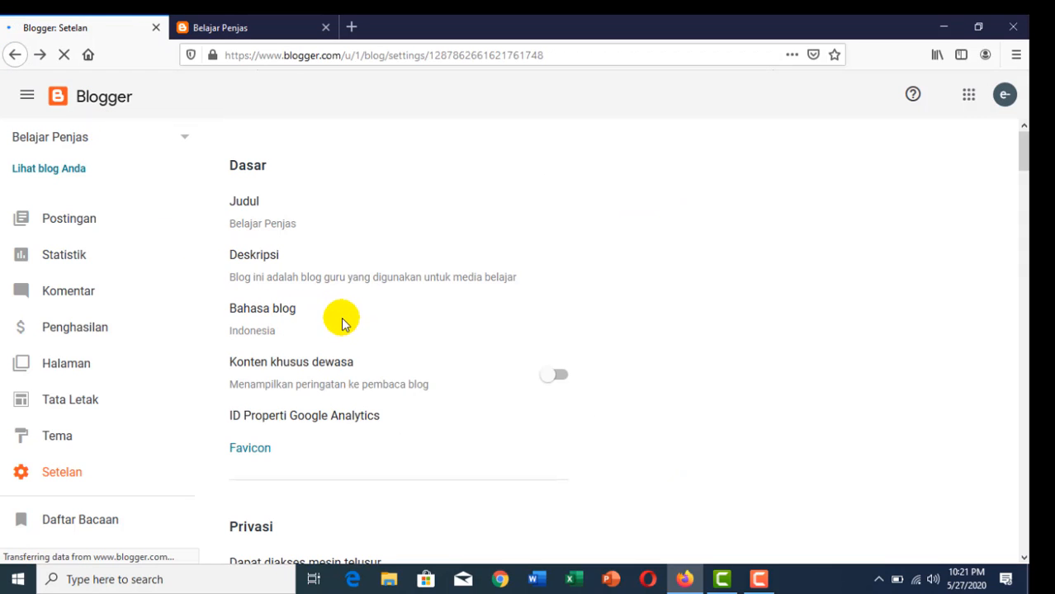
{"action": "scroll", "coordinate": [236, 289], "scroll_direction": "down", "scroll_amount": 3}
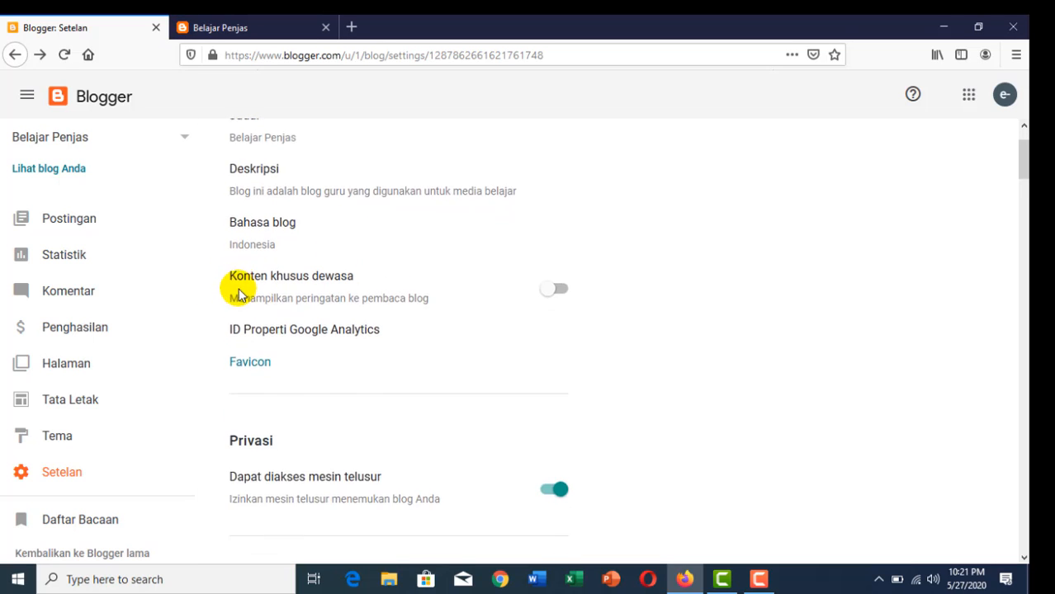
{"action": "scroll", "coordinate": [301, 311], "scroll_direction": "up", "scroll_amount": 3}
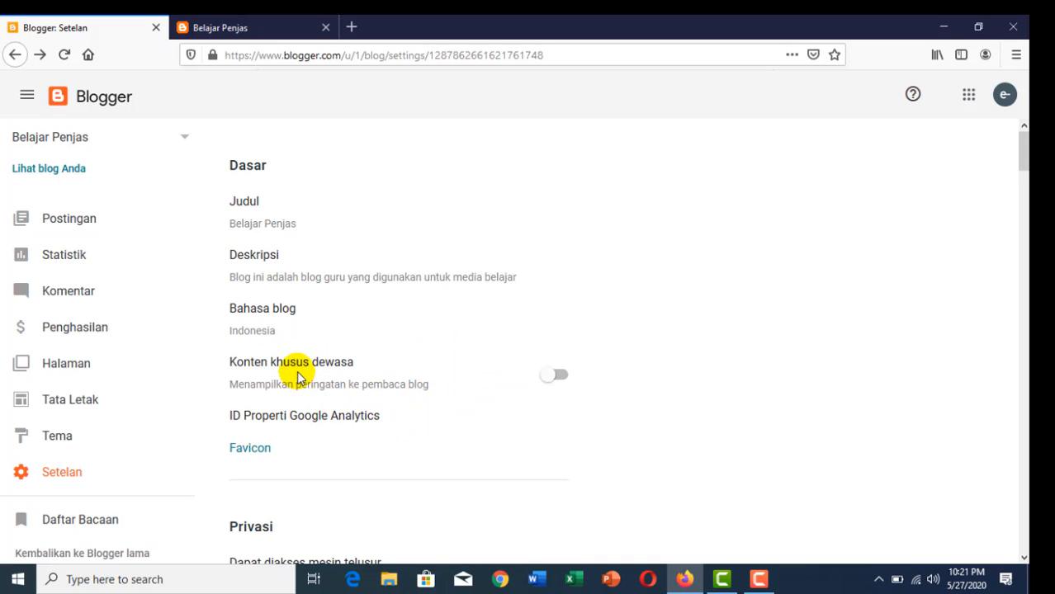
Switch to the browser tab showing the Belajar Penjas blog and run a web search for "beli domain" there.
{"action": "left_click", "coordinate": [198, 27]}
{"action": "left_click", "coordinate": [248, 56]}
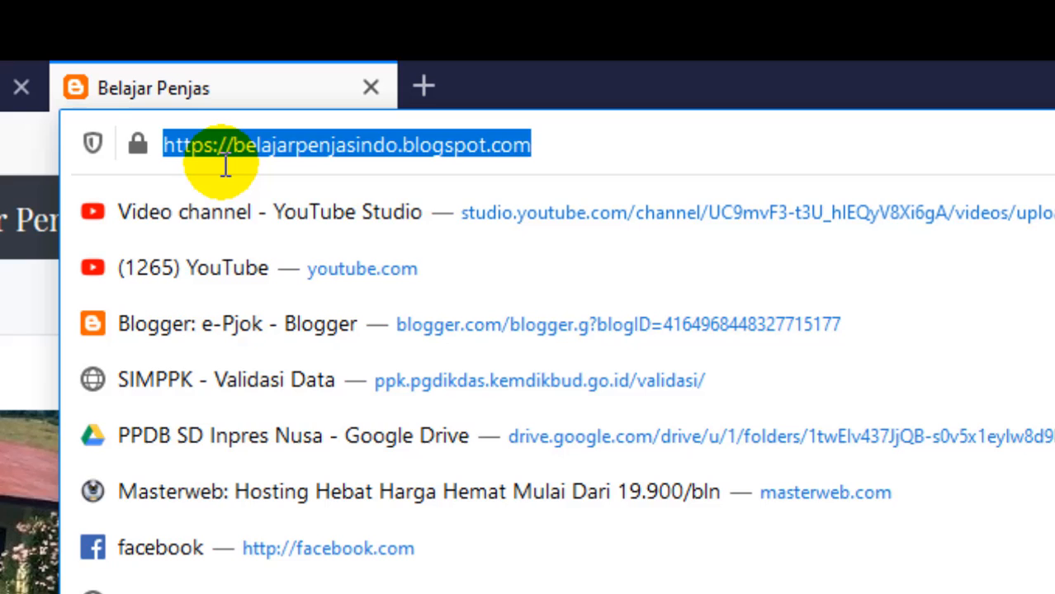
{"action": "type", "text": "masterweb.com/"}
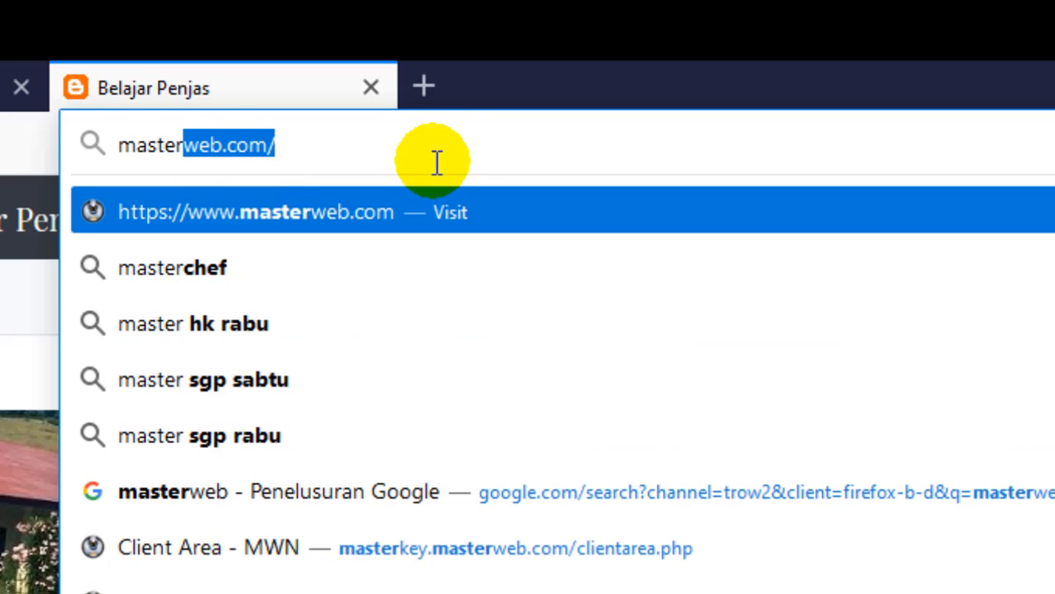
{"action": "left_click", "coordinate": [357, 162]}
{"action": "left_click_drag", "start_coordinate": [356, 162], "coordinate": [94, 116]}
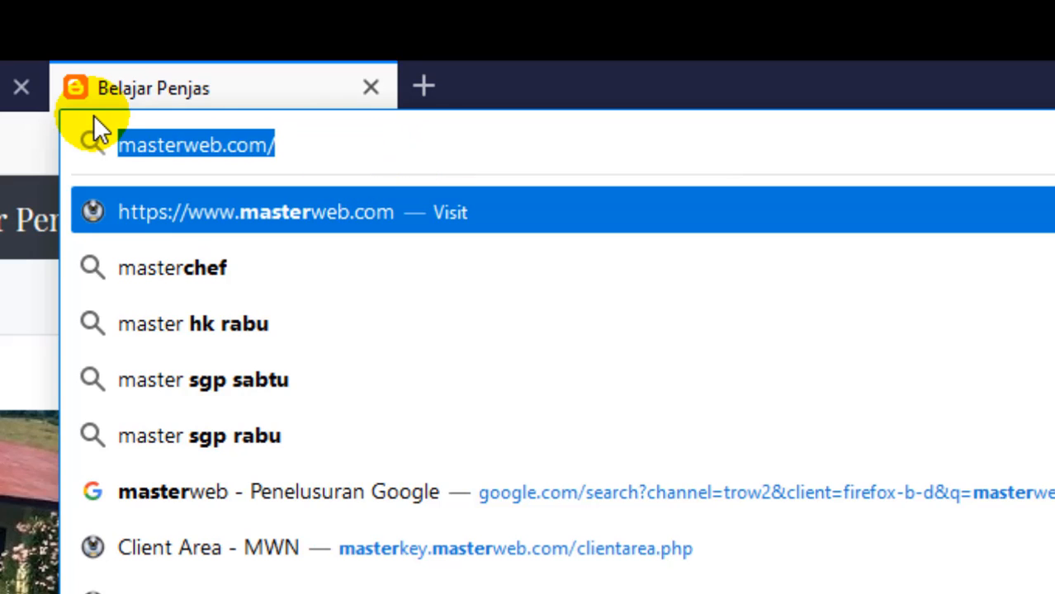
{"action": "type", "text": "beli d"}
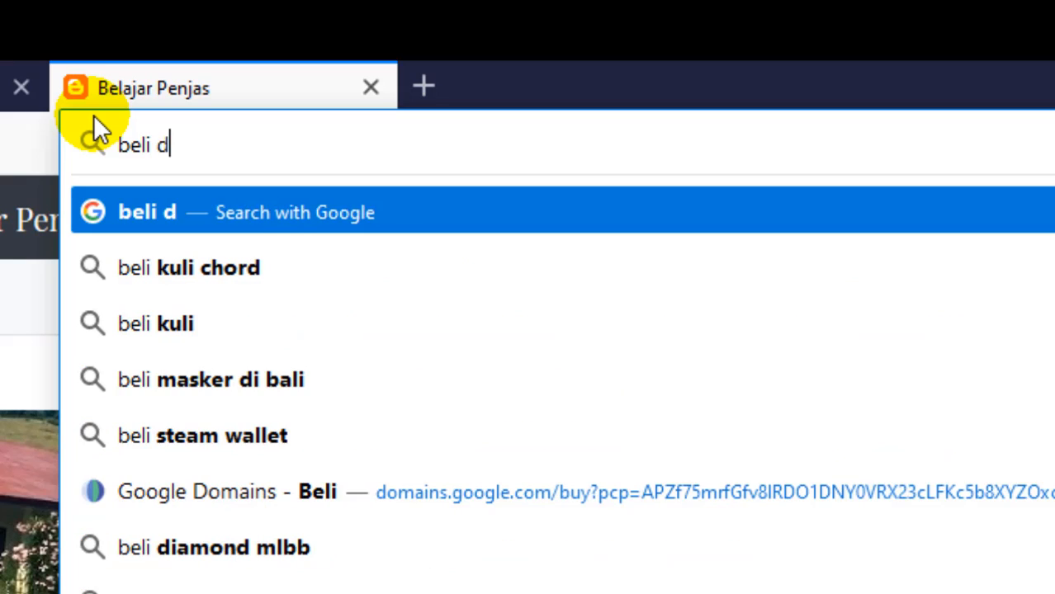
{"action": "type", "text": "omain"}
{"action": "key", "text": "Return"}
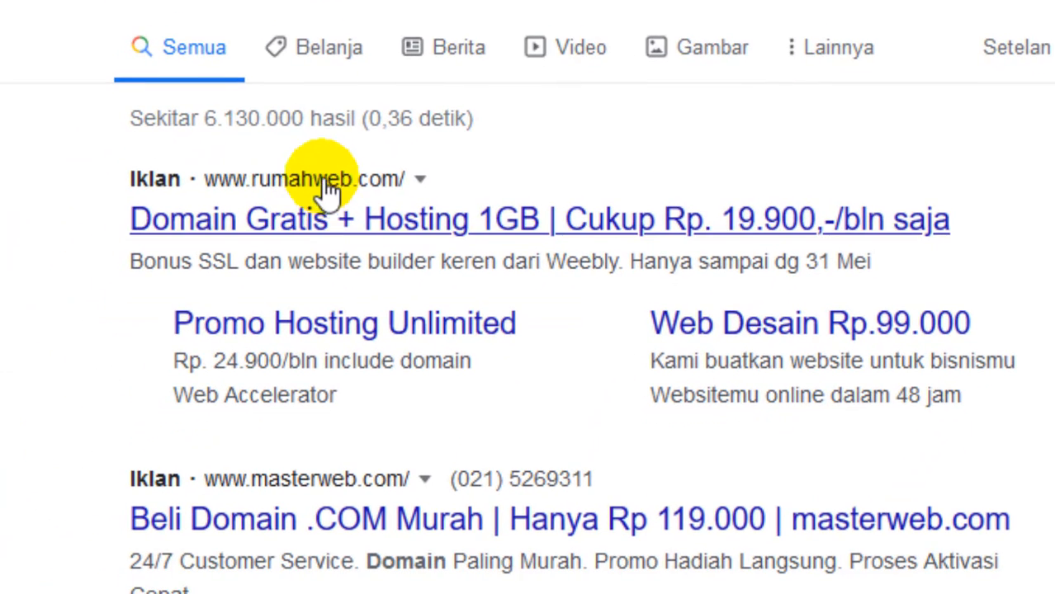
Look through the search results for domain sellers and open the masterweb.com offer for cheap .COM domains.
{"action": "scroll", "coordinate": [325, 180], "scroll_direction": "down", "scroll_amount": 4}
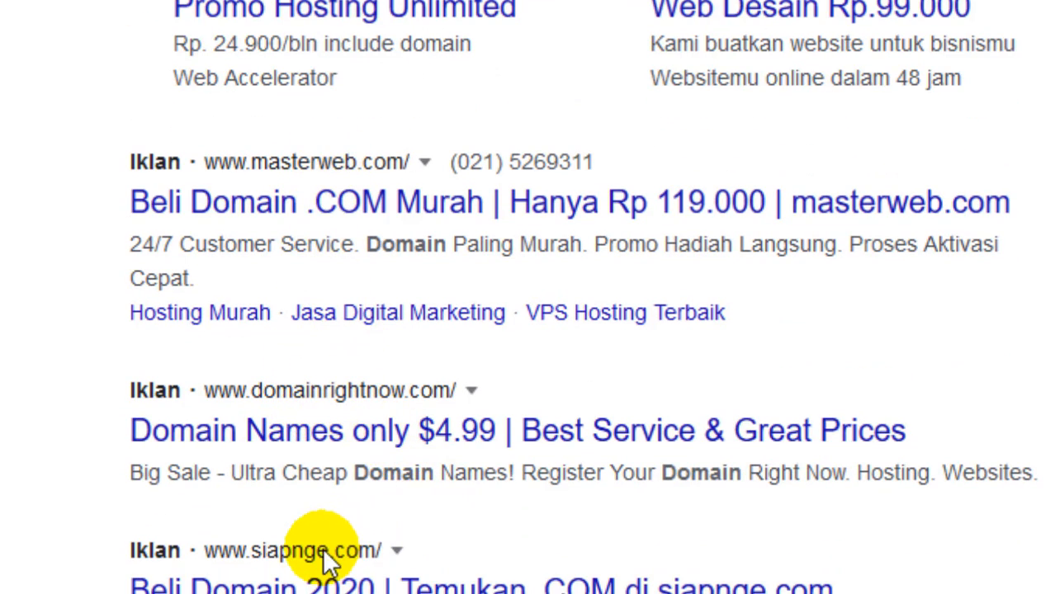
{"action": "scroll", "coordinate": [314, 549], "scroll_direction": "down", "scroll_amount": 5}
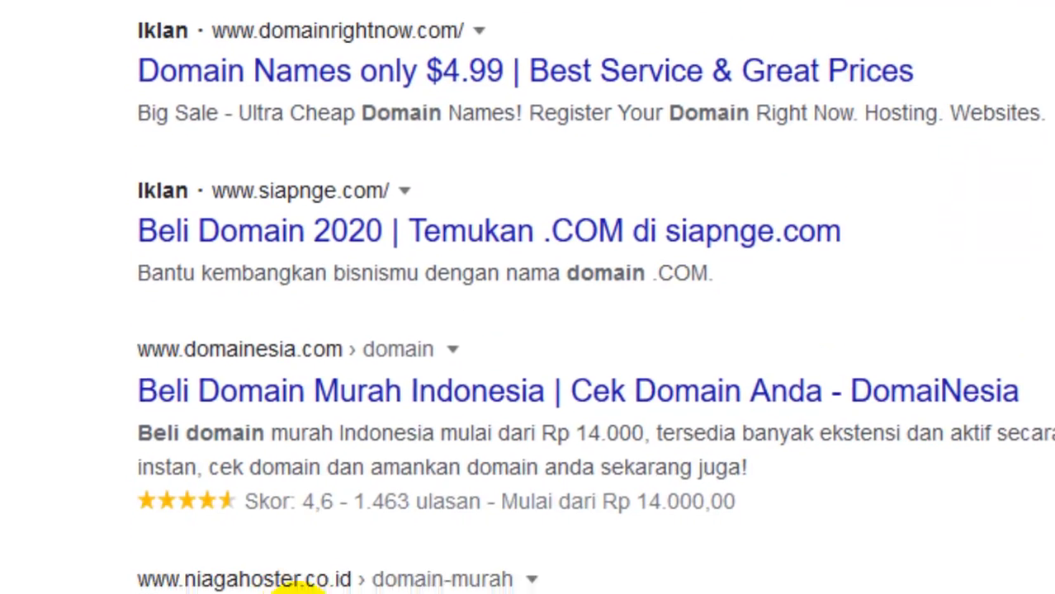
{"action": "scroll", "coordinate": [400, 124], "scroll_direction": "up", "scroll_amount": 6}
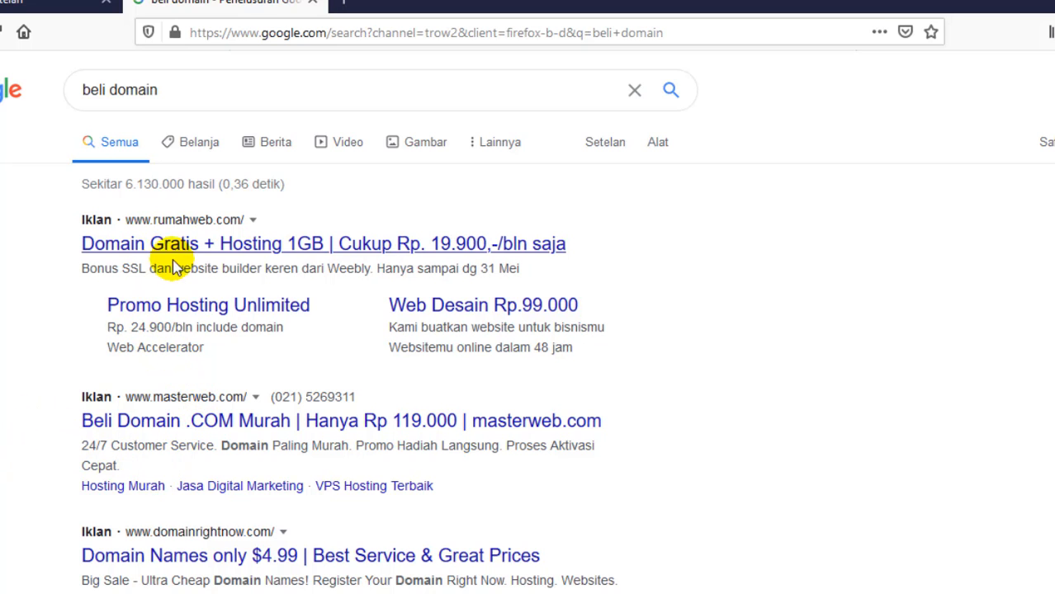
{"action": "scroll", "coordinate": [207, 377], "scroll_direction": "down", "scroll_amount": 5}
{"action": "scroll", "coordinate": [221, 388], "scroll_direction": "up", "scroll_amount": 5}
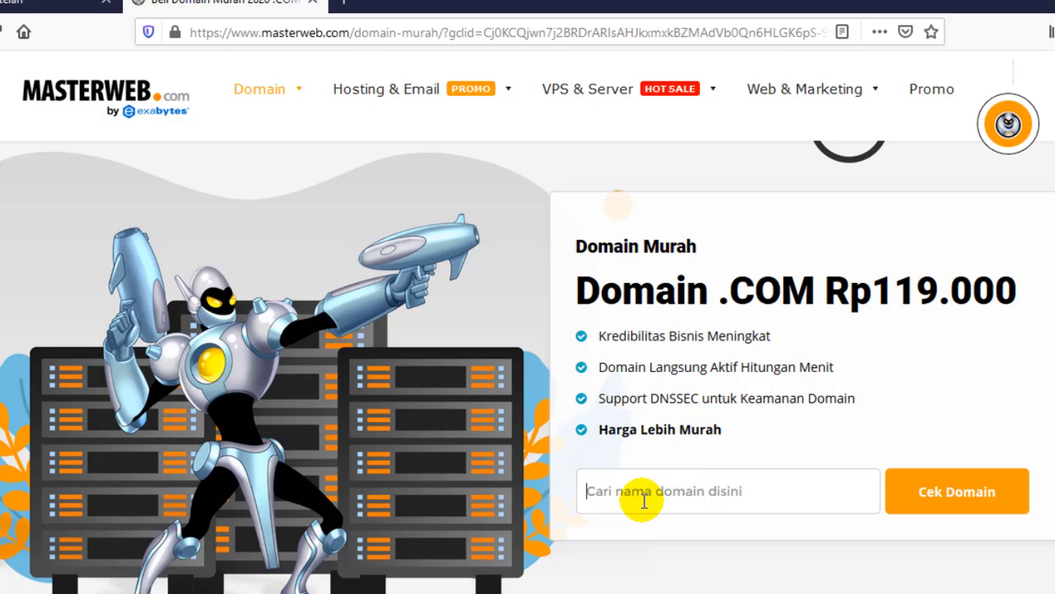
Check the availability of sdinpresraya.sch.id at Masterweb and look over its price and the suggested domains.
{"action": "type", "text": "sdinpresraya"}
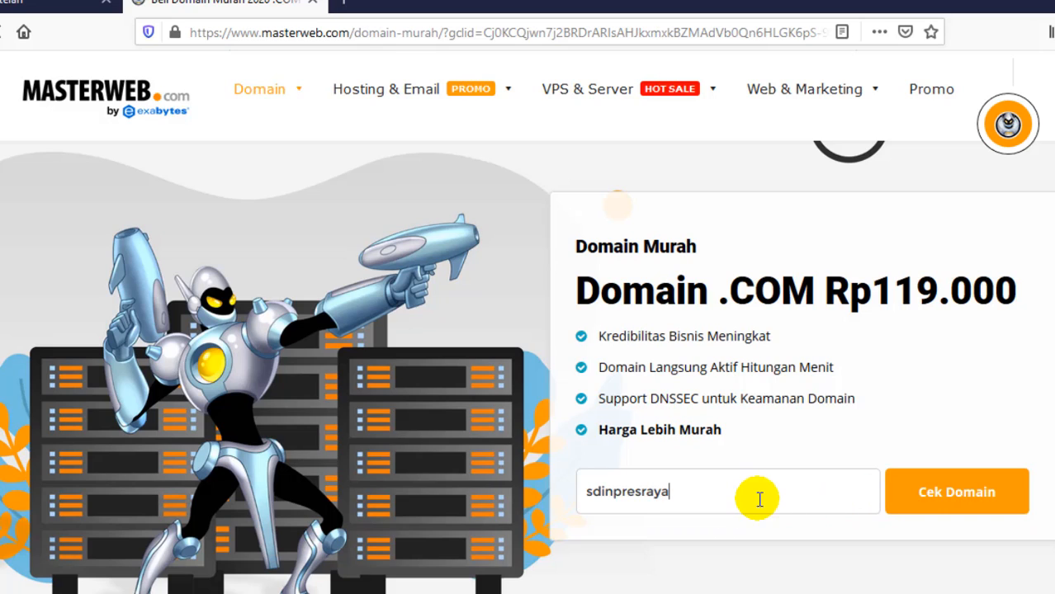
{"action": "type", "text": ".sch"}
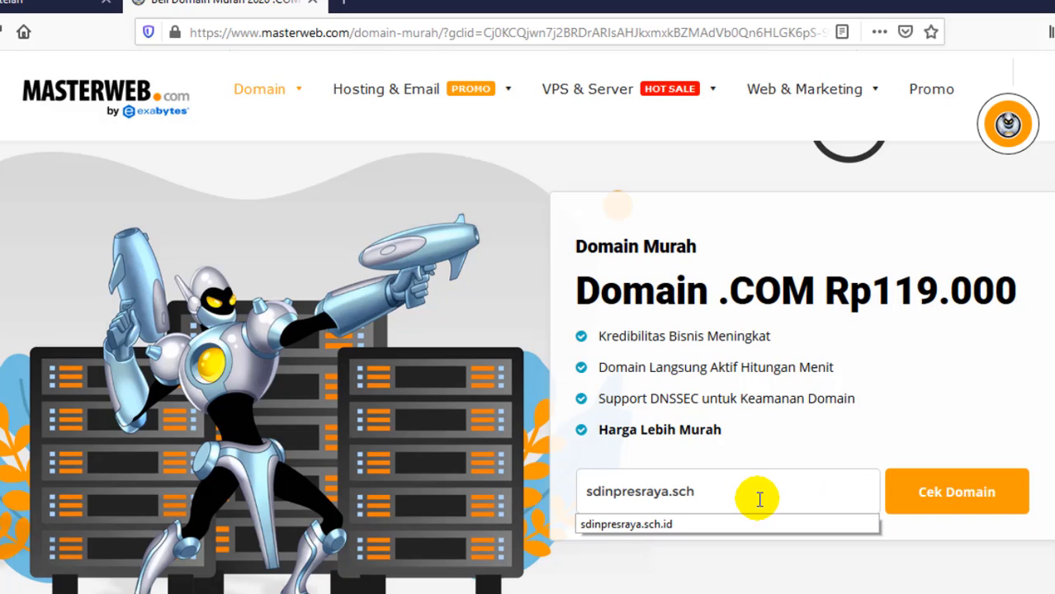
{"action": "type", "text": ".id"}
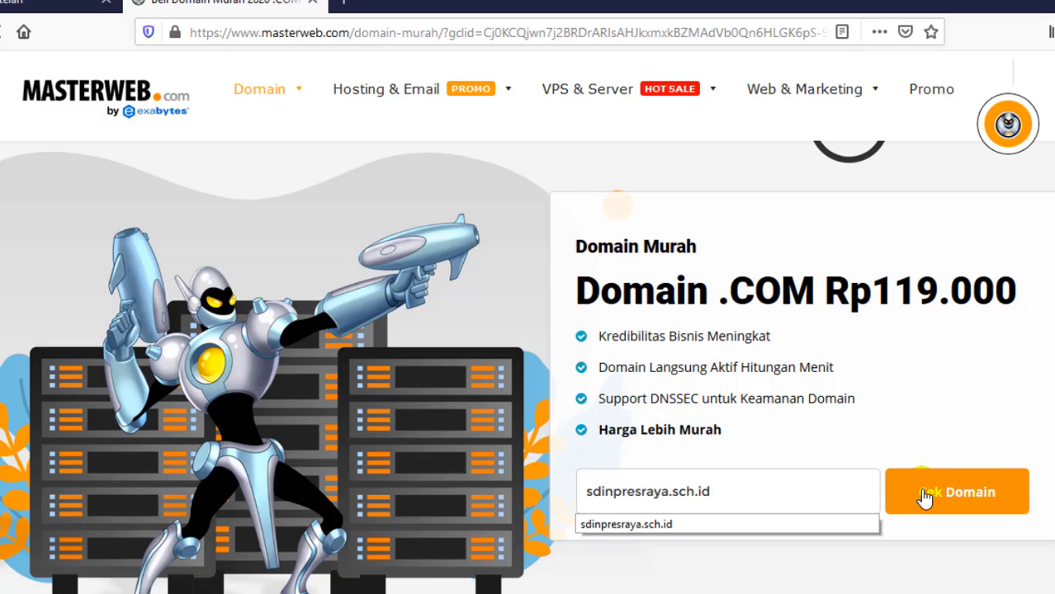
{"action": "left_click", "coordinate": [924, 497]}
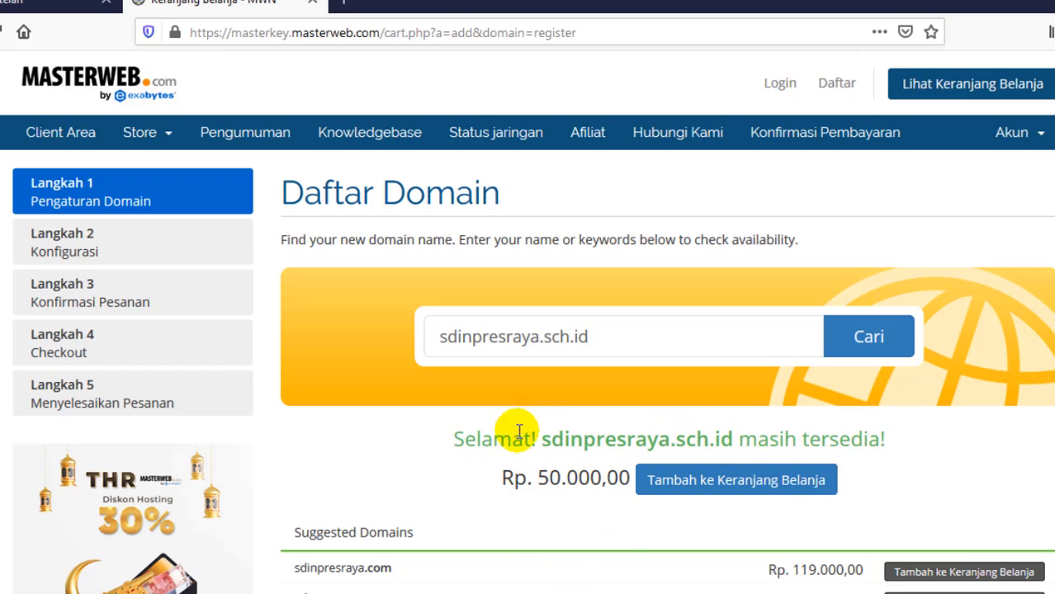
{"action": "scroll", "coordinate": [562, 471], "scroll_direction": "down", "scroll_amount": 3}
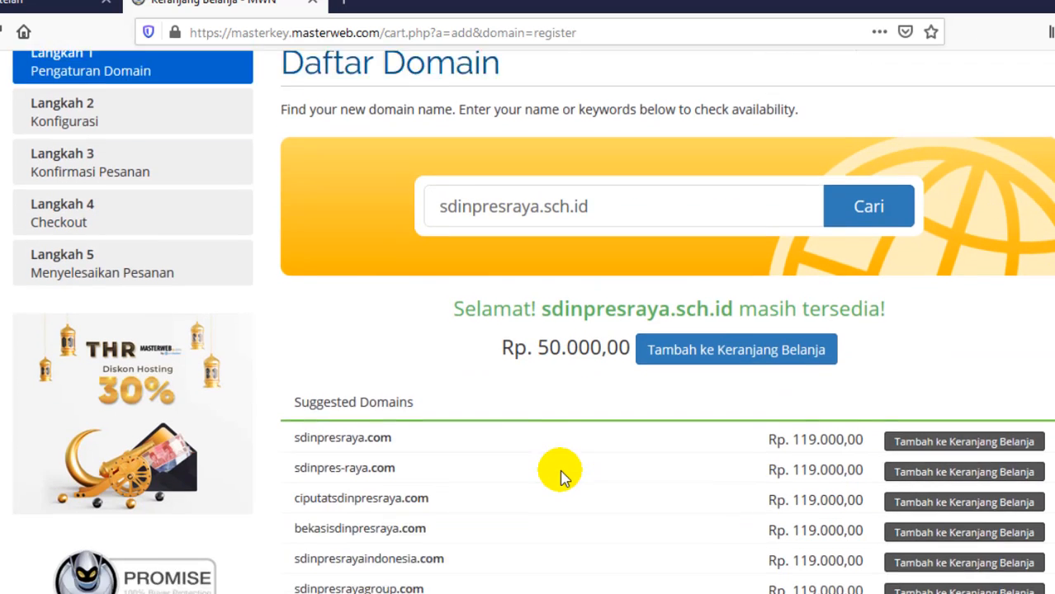
{"action": "scroll", "coordinate": [566, 460], "scroll_direction": "up", "scroll_amount": 3}
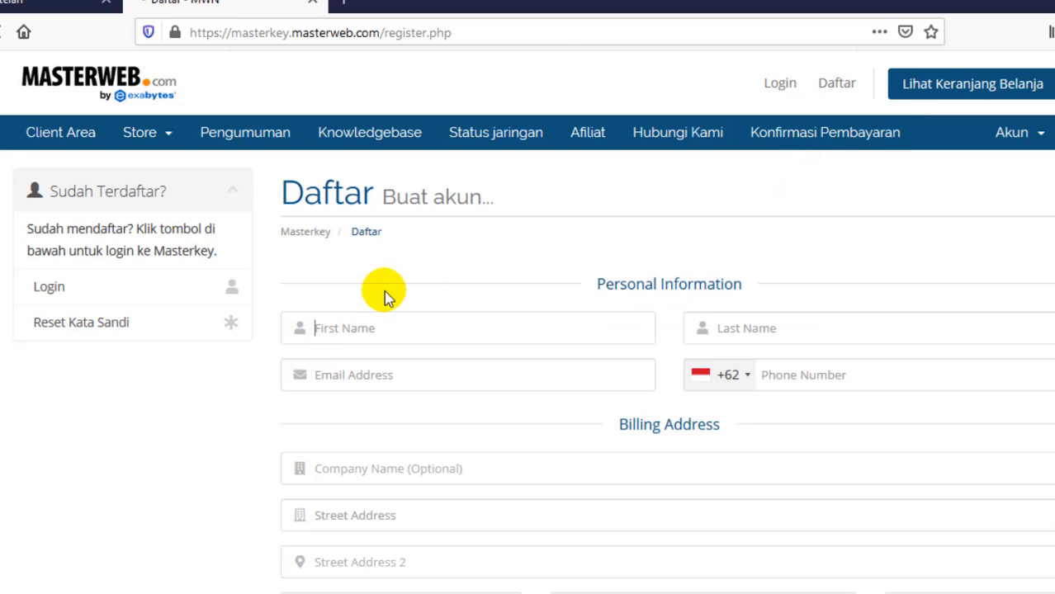
{"action": "scroll", "coordinate": [587, 404], "scroll_direction": "down", "scroll_amount": 10}
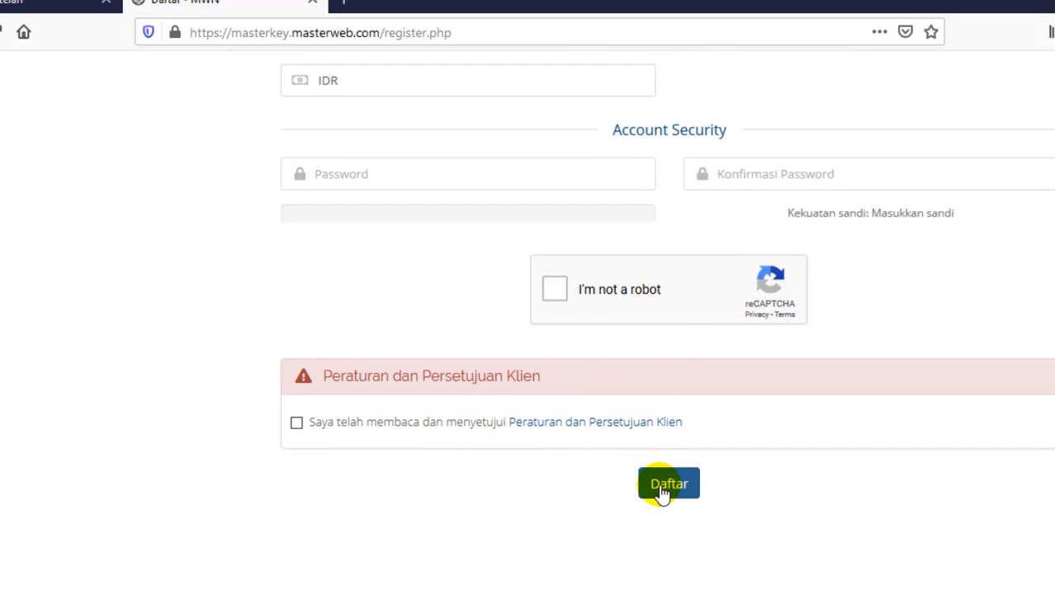
{"action": "scroll", "coordinate": [705, 413], "scroll_direction": "up", "scroll_amount": 10}
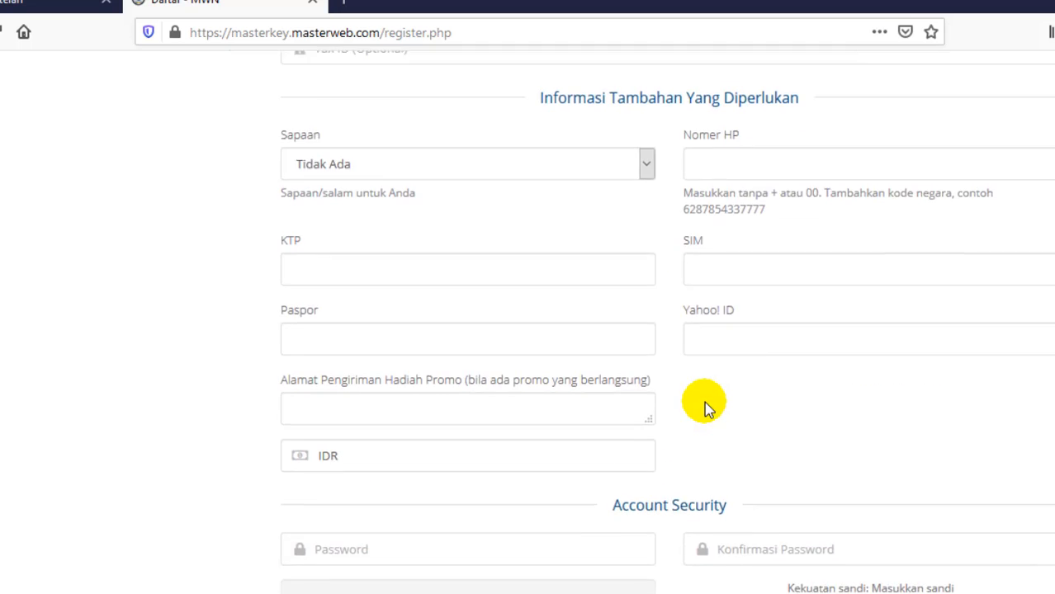
{"action": "scroll", "coordinate": [706, 409], "scroll_direction": "up", "scroll_amount": 5}
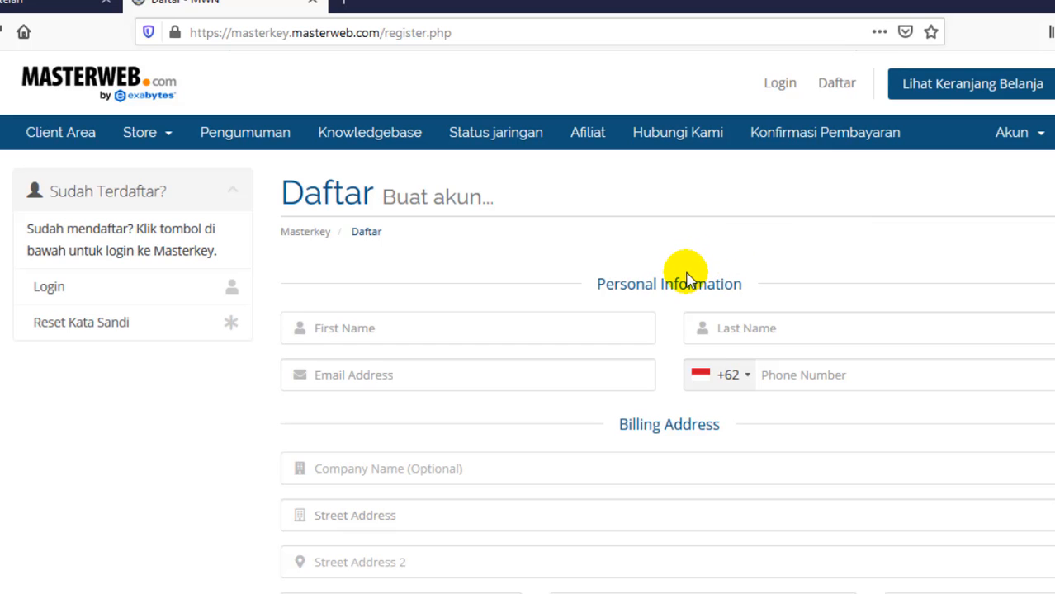
Open the Masterweb login page and enter the existing account's e-mail address and password.
{"action": "left_click", "coordinate": [775, 89]}
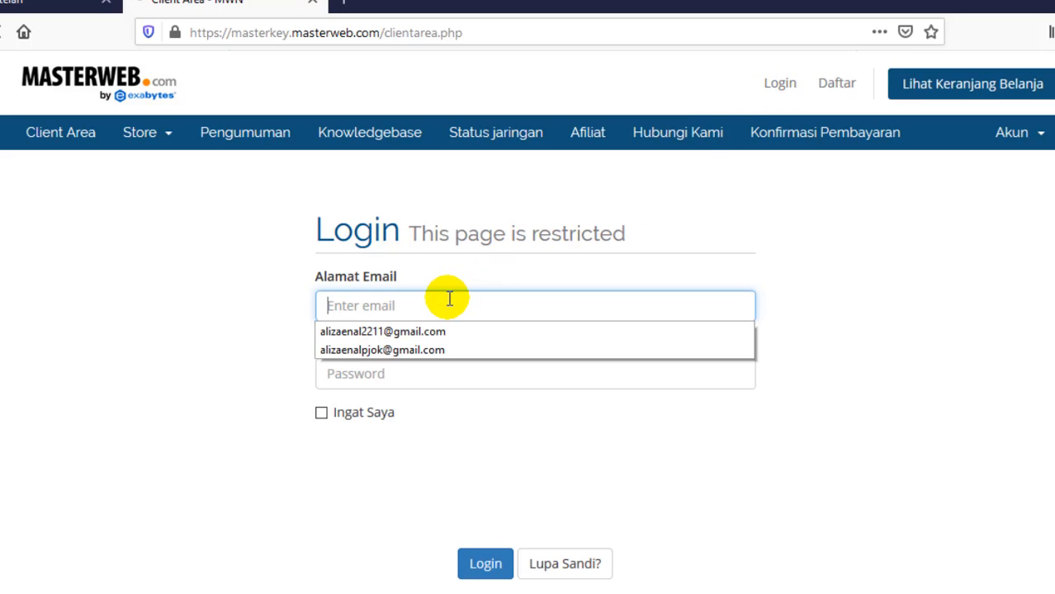
{"action": "left_click", "coordinate": [448, 300]}
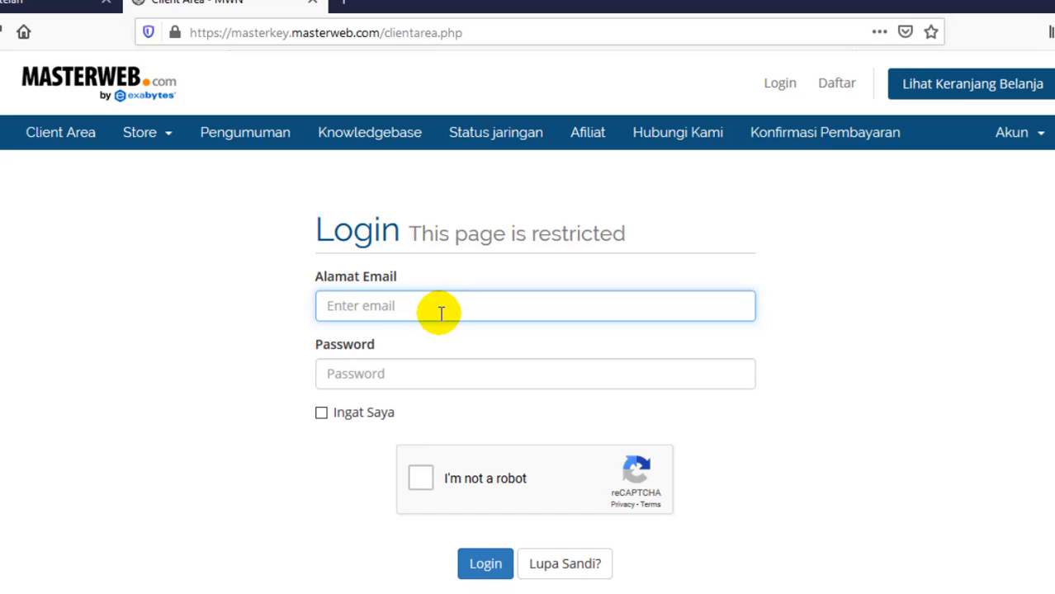
{"action": "type", "text": "a"}
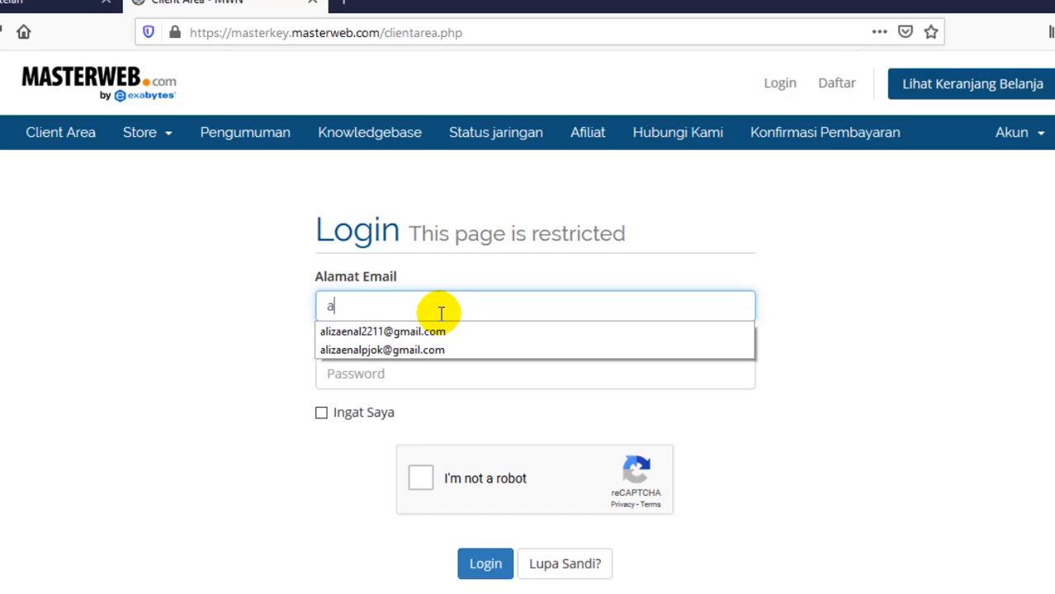
{"action": "left_click", "coordinate": [412, 350]}
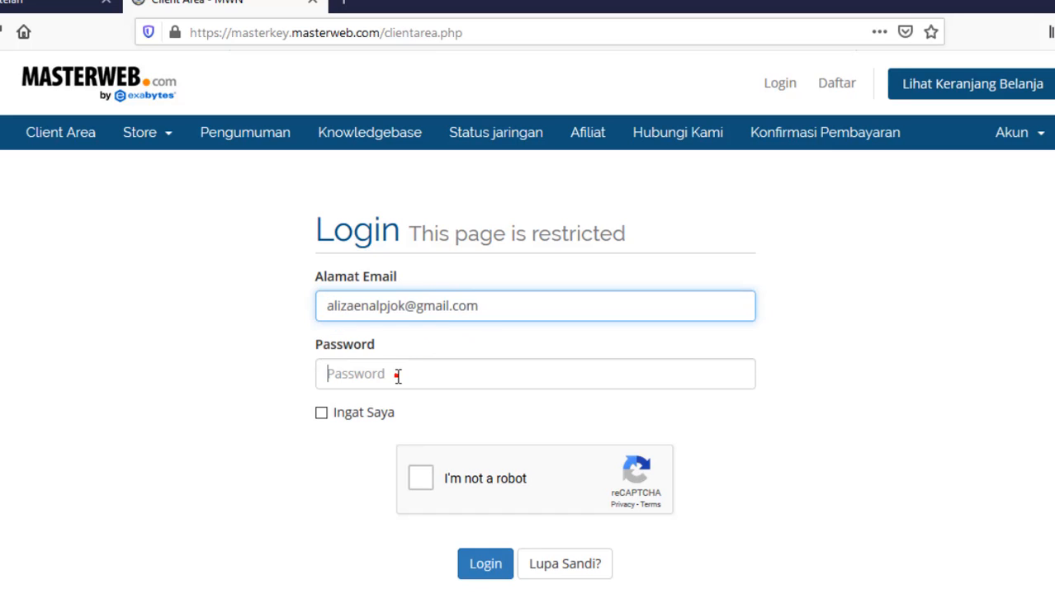
{"action": "left_click", "coordinate": [397, 376]}
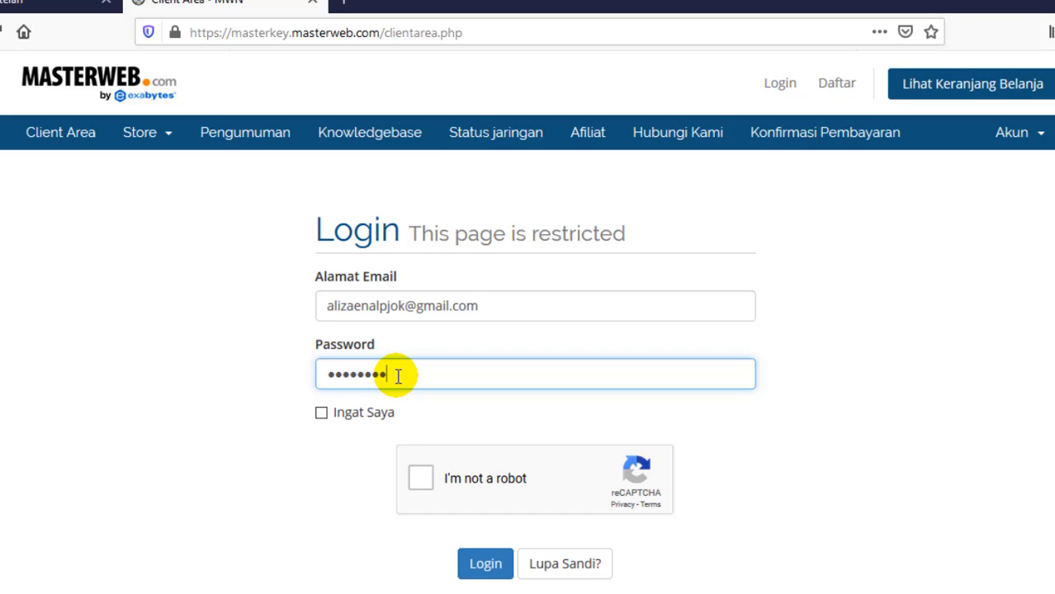
Complete the reCAPTCHA check, log in to the client area and decline saving the login in the browser.
{"action": "left_click", "coordinate": [426, 484]}
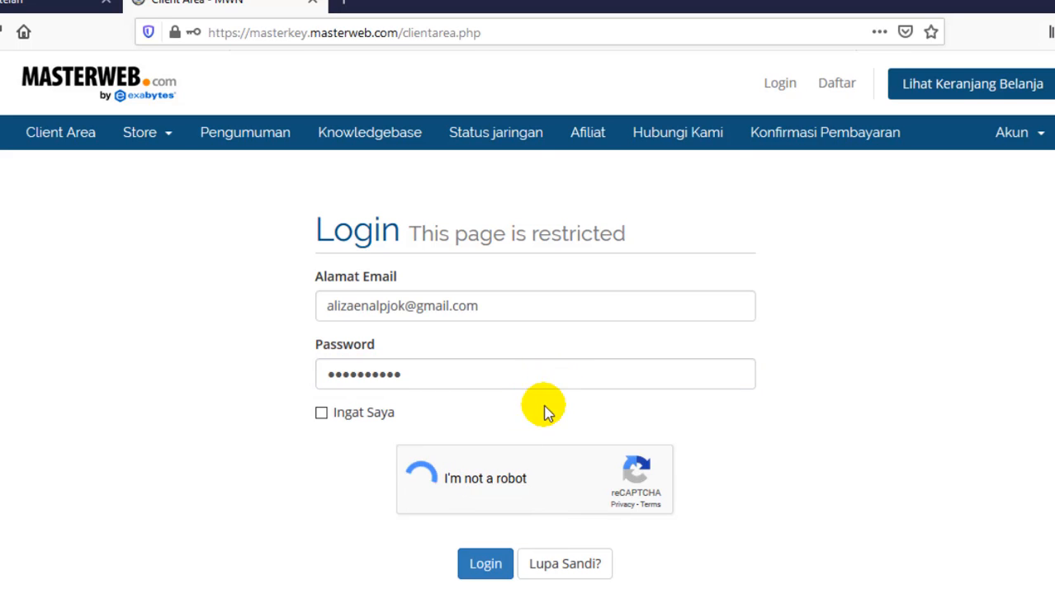
{"action": "scroll", "coordinate": [535, 479], "scroll_direction": "down", "scroll_amount": 2}
{"action": "scroll", "coordinate": [492, 446], "scroll_direction": "up", "scroll_amount": 2}
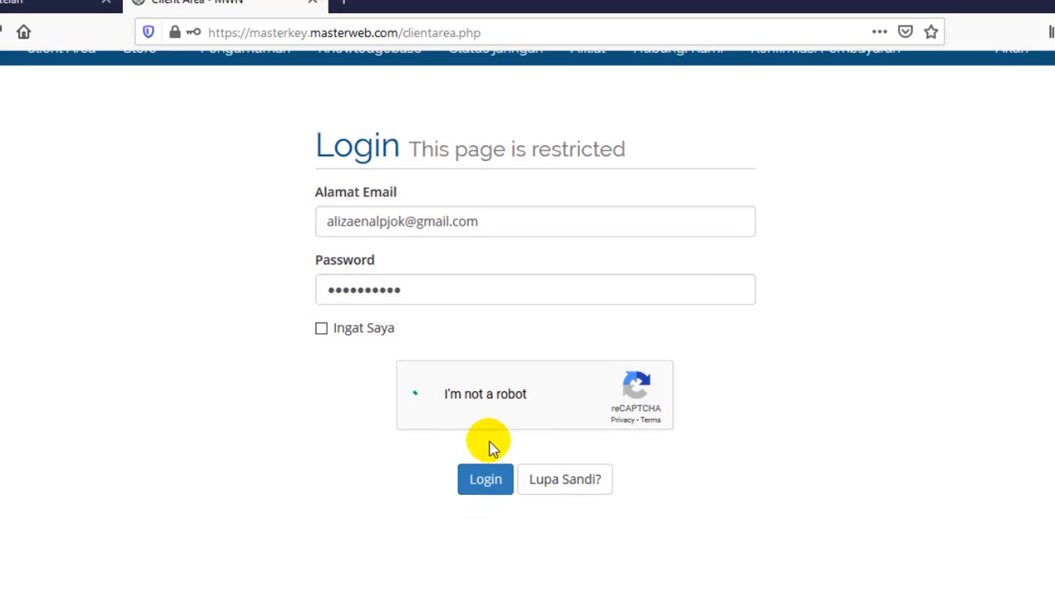
{"action": "left_click", "coordinate": [487, 568]}
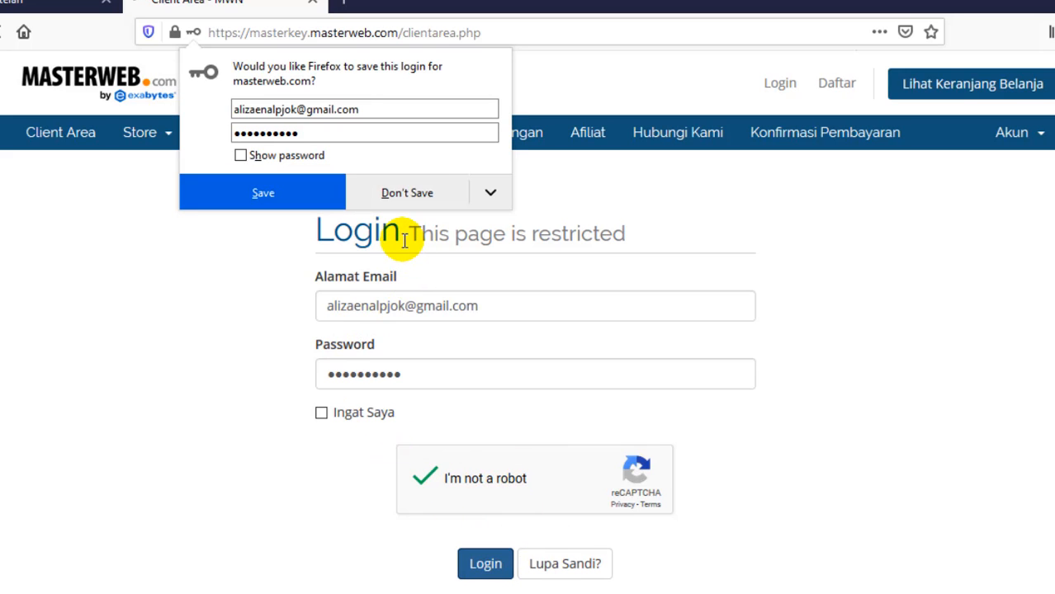
{"action": "left_click", "coordinate": [425, 190]}
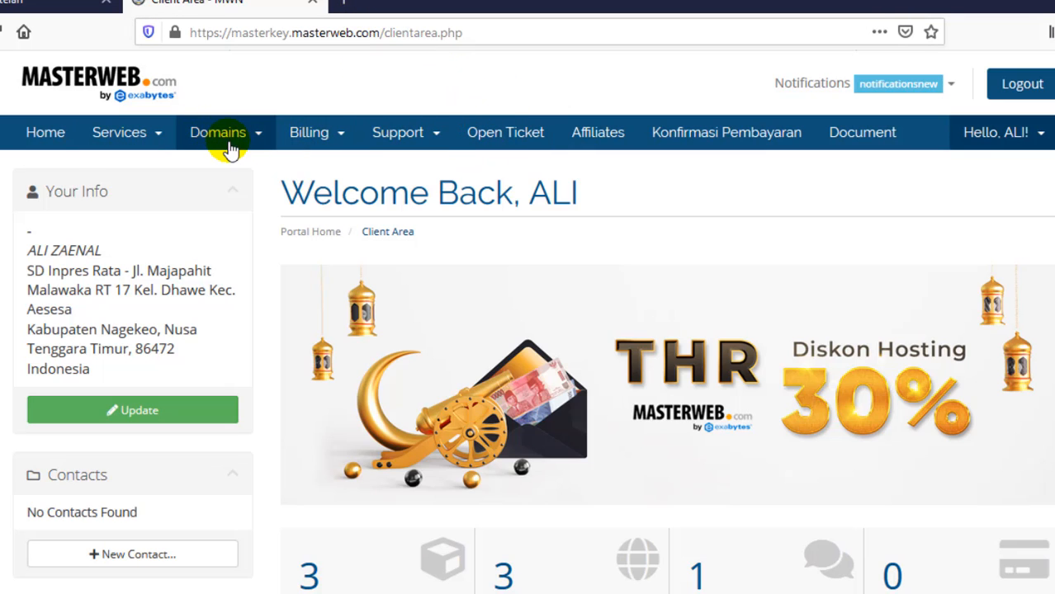
Look at the client area's domain options, and open the masterweb.com home page in a new browser tab.
{"action": "left_click", "coordinate": [260, 144]}
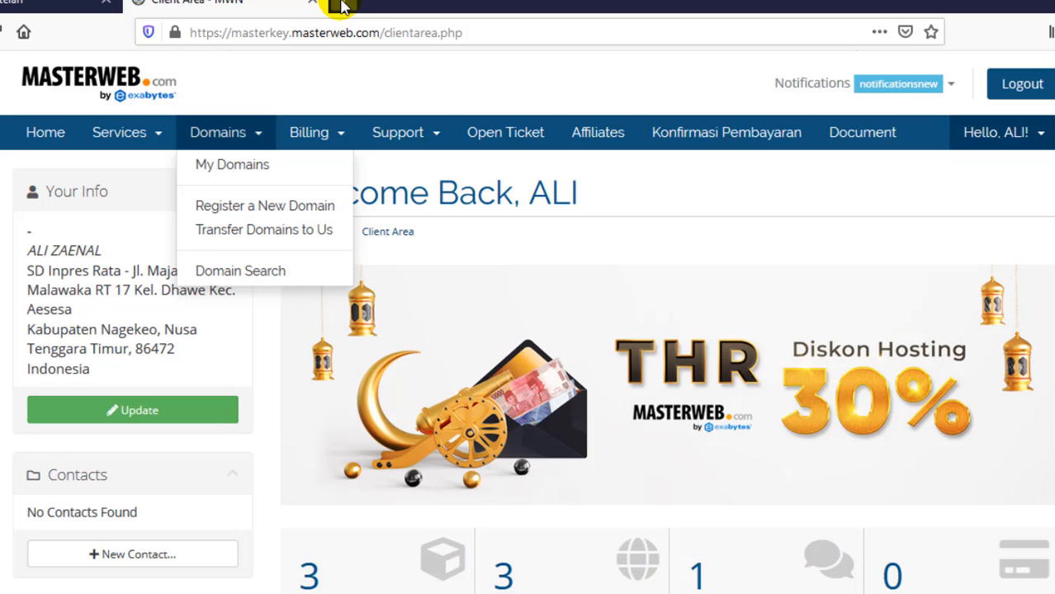
{"action": "left_click", "coordinate": [345, 7]}
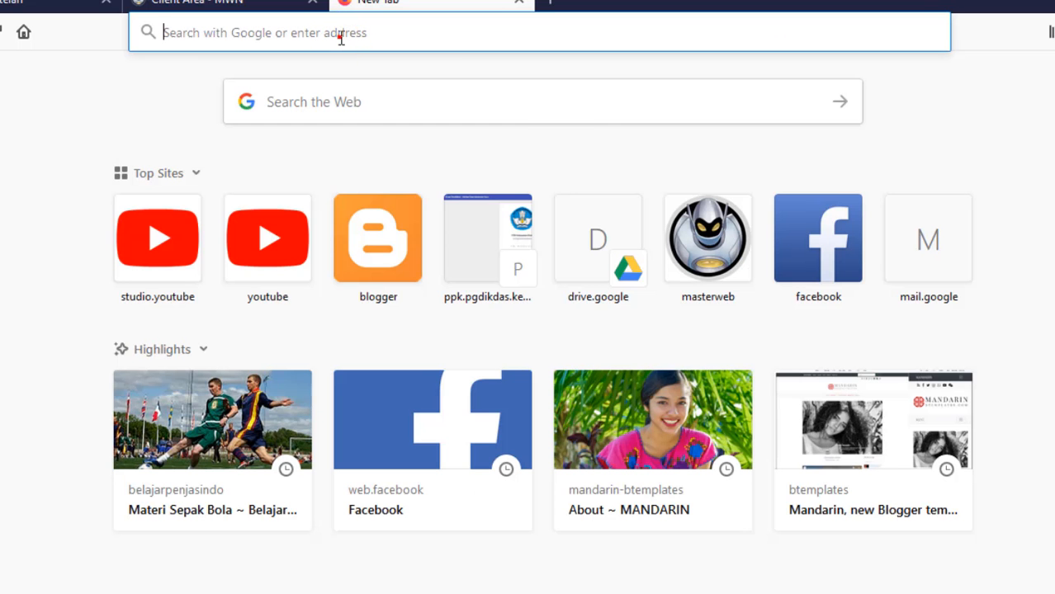
{"action": "left_click", "coordinate": [342, 33]}
{"action": "type", "text": "master"}
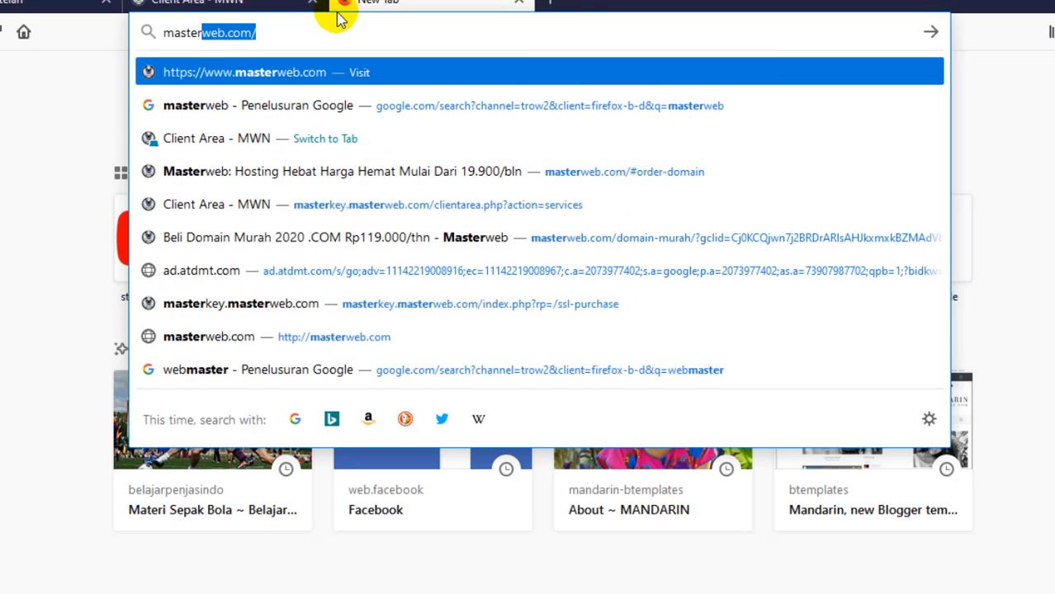
{"action": "key", "text": "Return"}
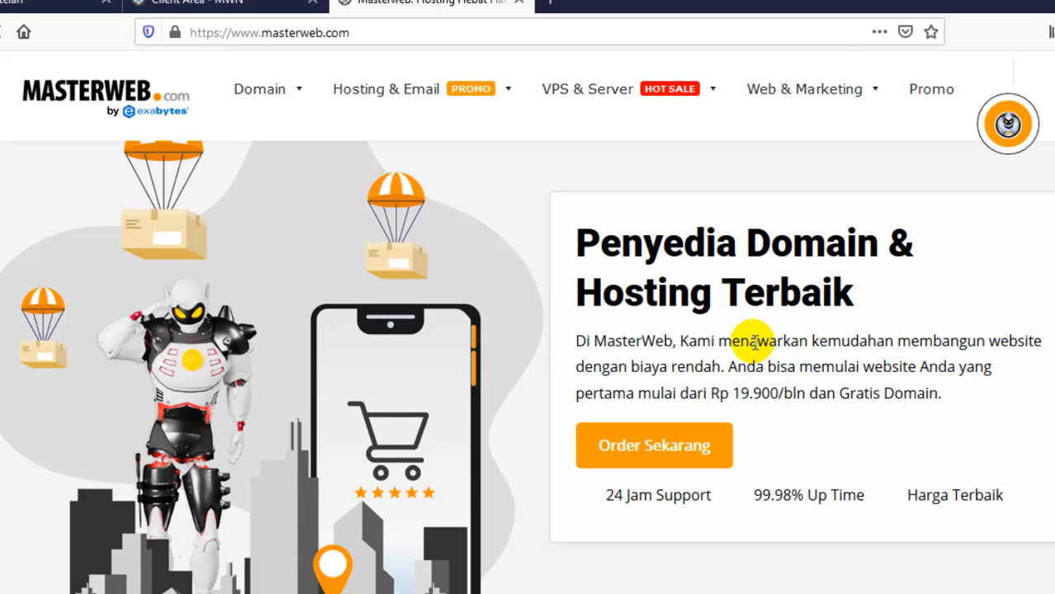
Go to the domain order section of the Masterweb home page and check the availability of sdinpresraya.sch.id.
{"action": "scroll", "coordinate": [656, 402], "scroll_direction": "down", "scroll_amount": 2}
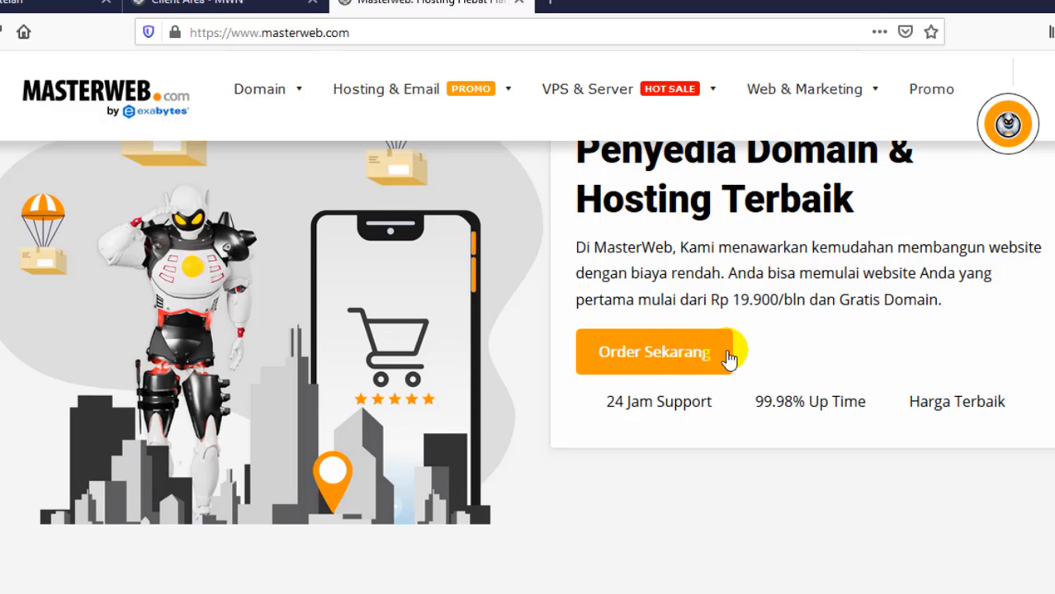
{"action": "scroll", "coordinate": [730, 353], "scroll_direction": "up", "scroll_amount": 1}
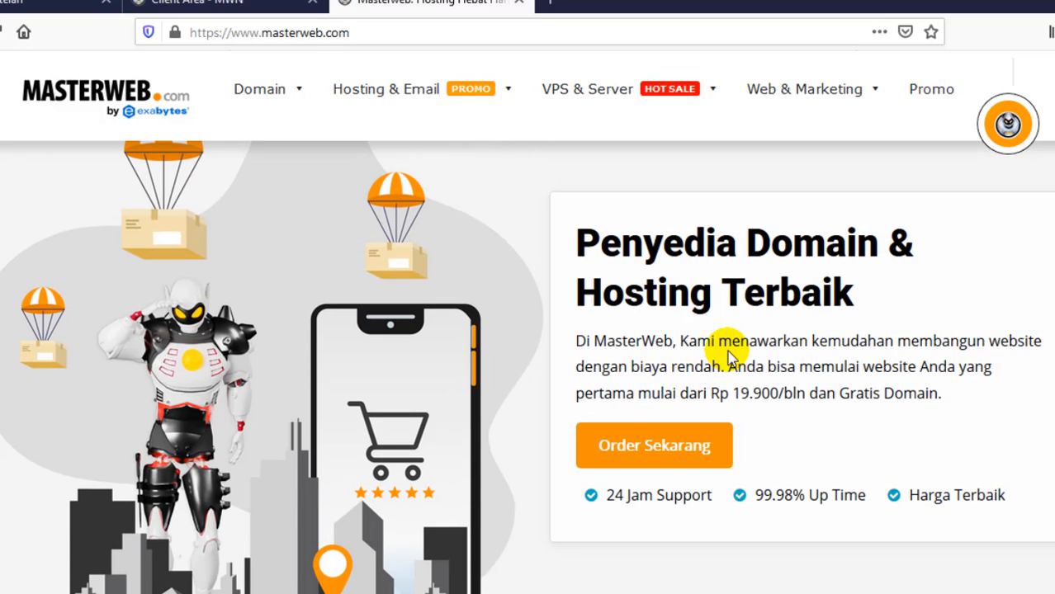
{"action": "left_click", "coordinate": [653, 450]}
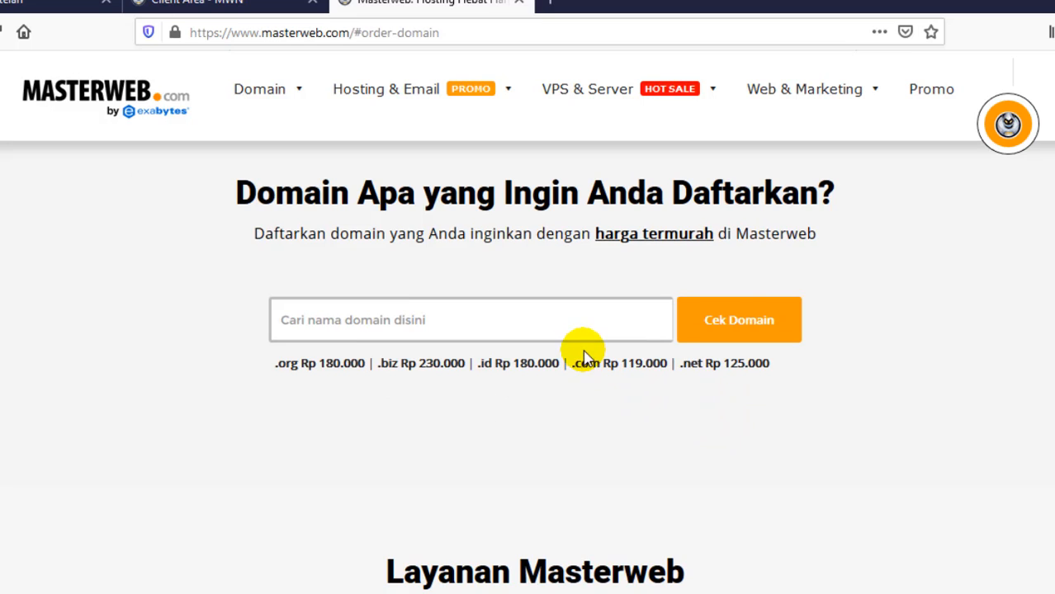
{"action": "left_click", "coordinate": [407, 314]}
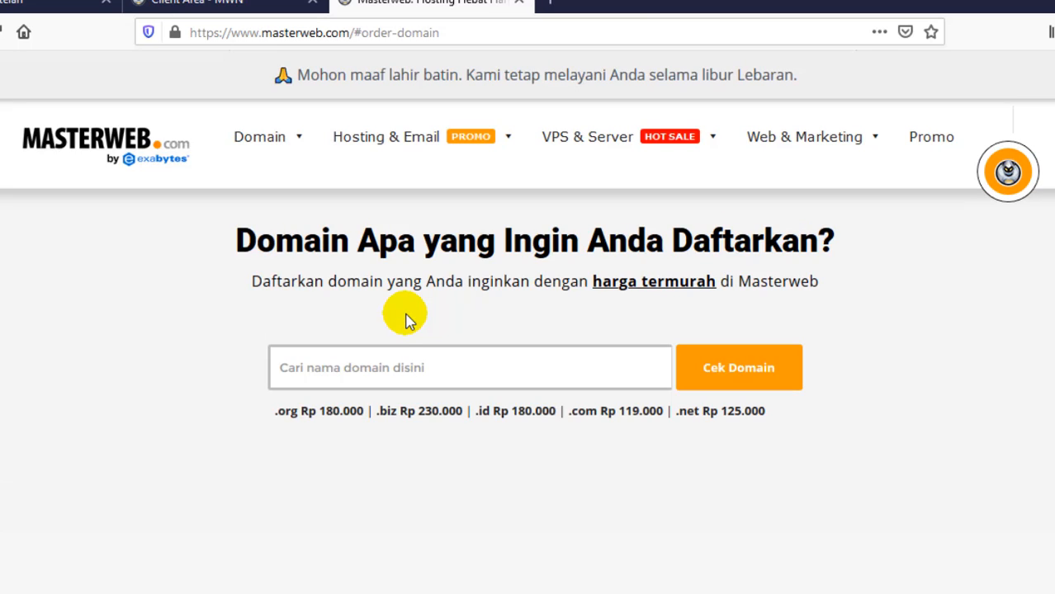
{"action": "left_click", "coordinate": [370, 367]}
{"action": "type", "text": "s"}
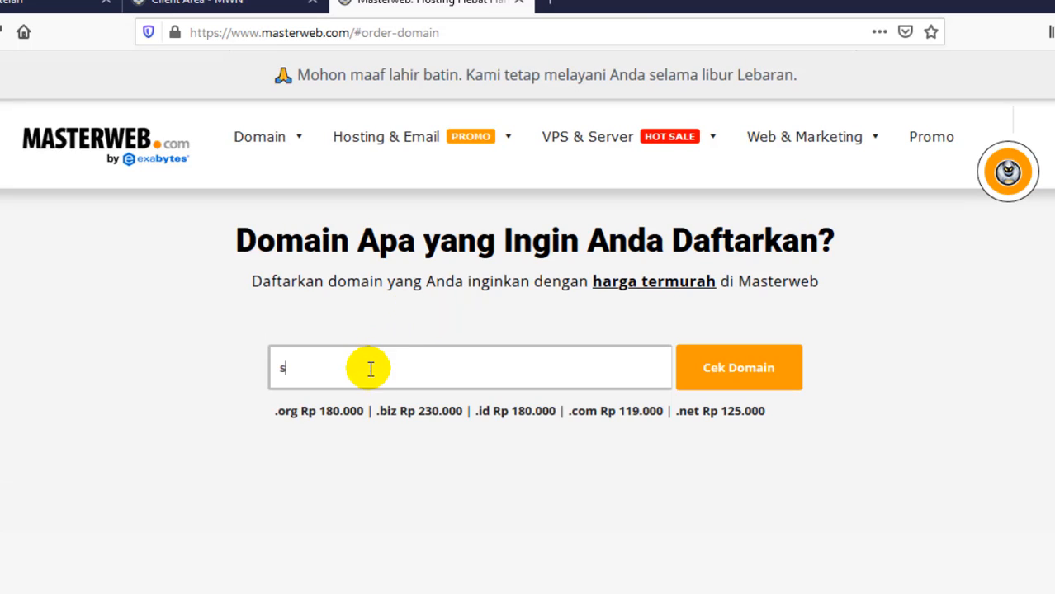
{"action": "type", "text": "dinpresraya"}
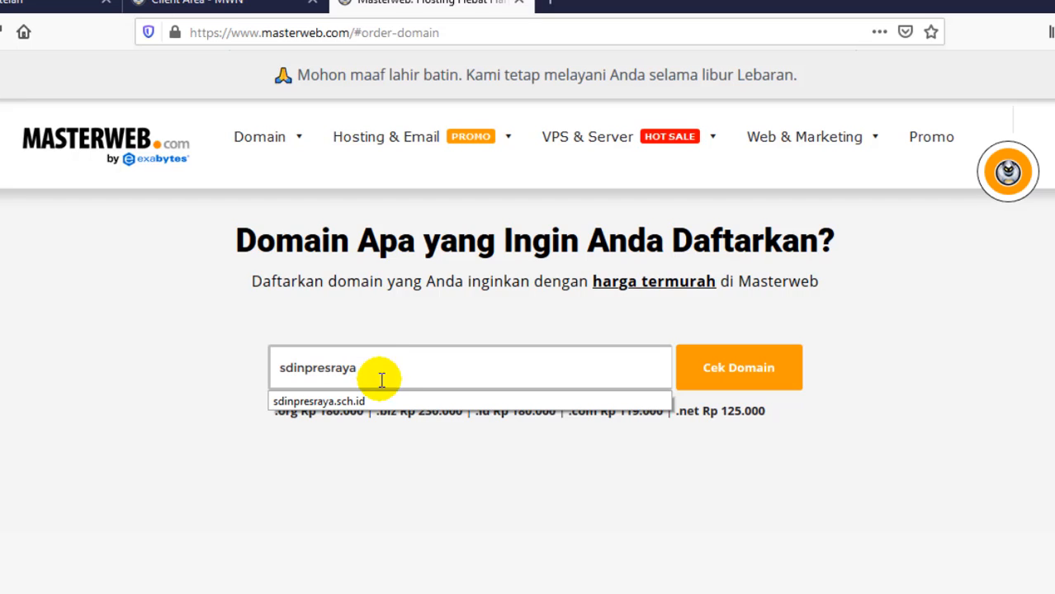
{"action": "left_click", "coordinate": [384, 402]}
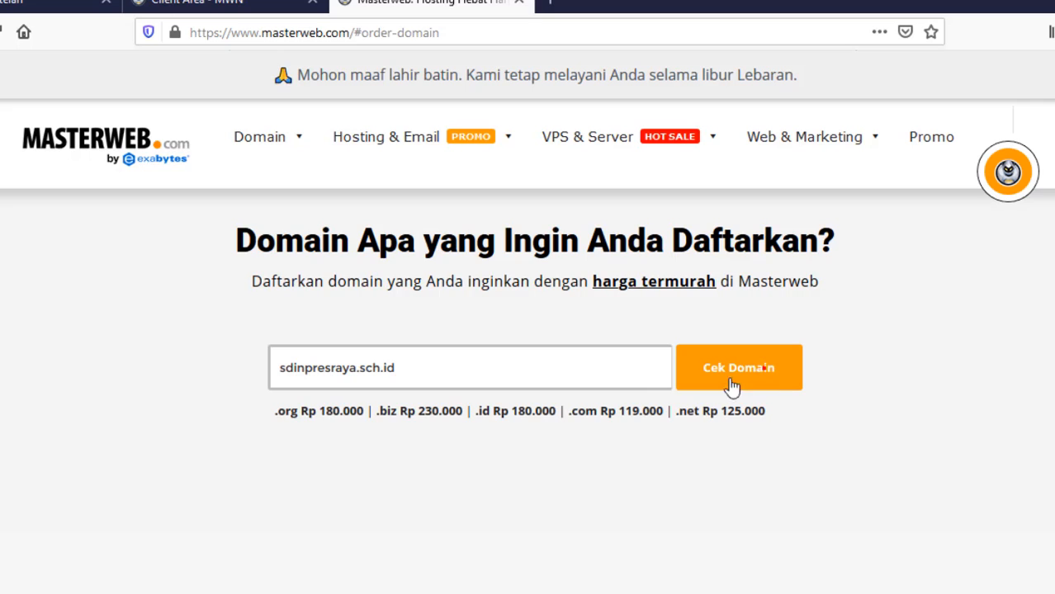
{"action": "left_click", "coordinate": [587, 357]}
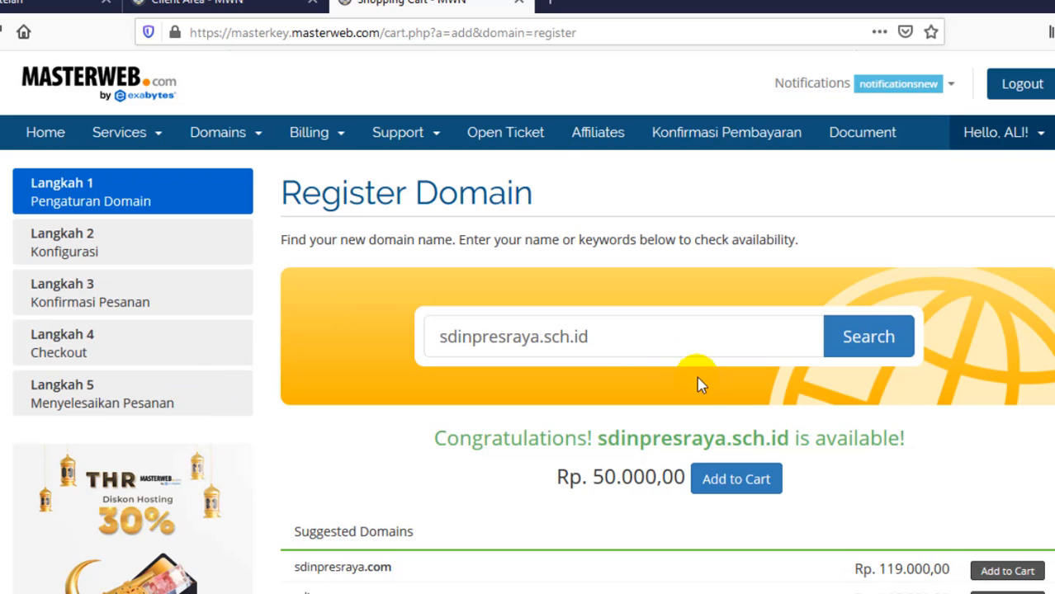
Add sdinpresraya.sch.id to the cart and proceed to the order review, keeping the default Masterweb nameservers and no hosting.
{"action": "scroll", "coordinate": [766, 475], "scroll_direction": "down", "scroll_amount": 2}
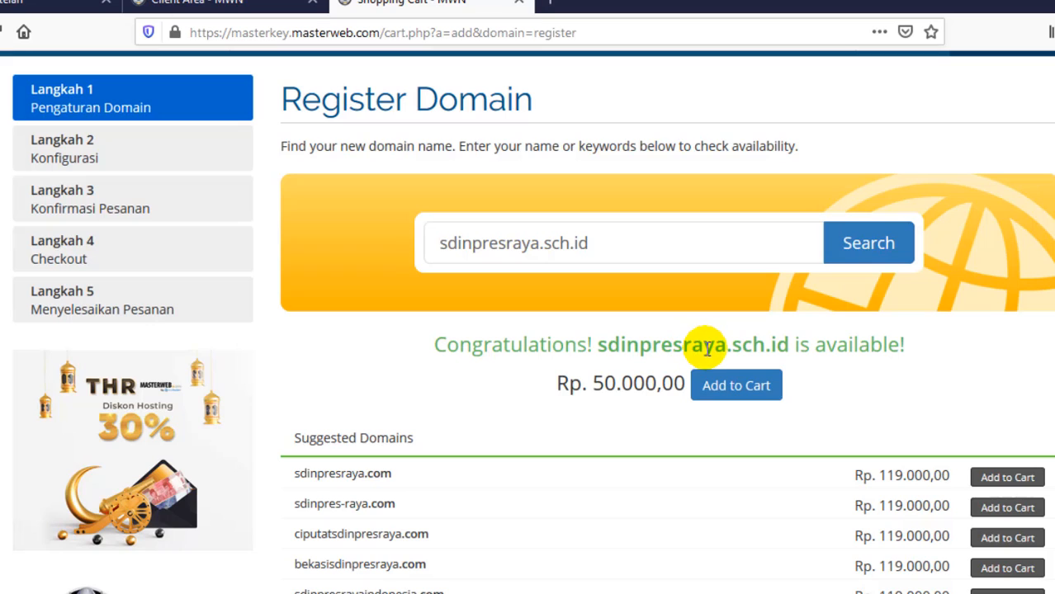
{"action": "left_click", "coordinate": [745, 394]}
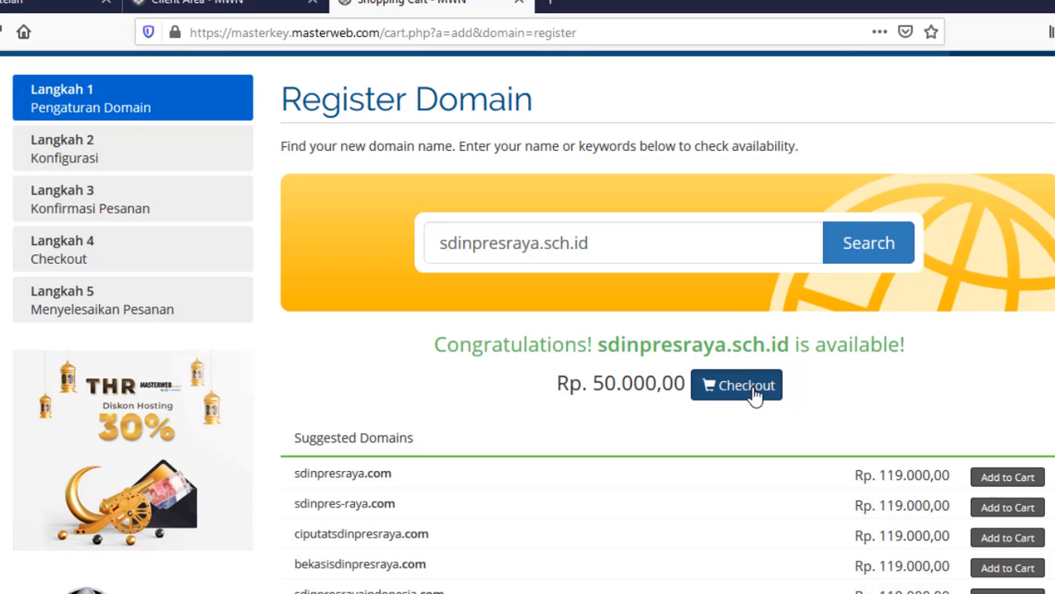
{"action": "left_click", "coordinate": [754, 391]}
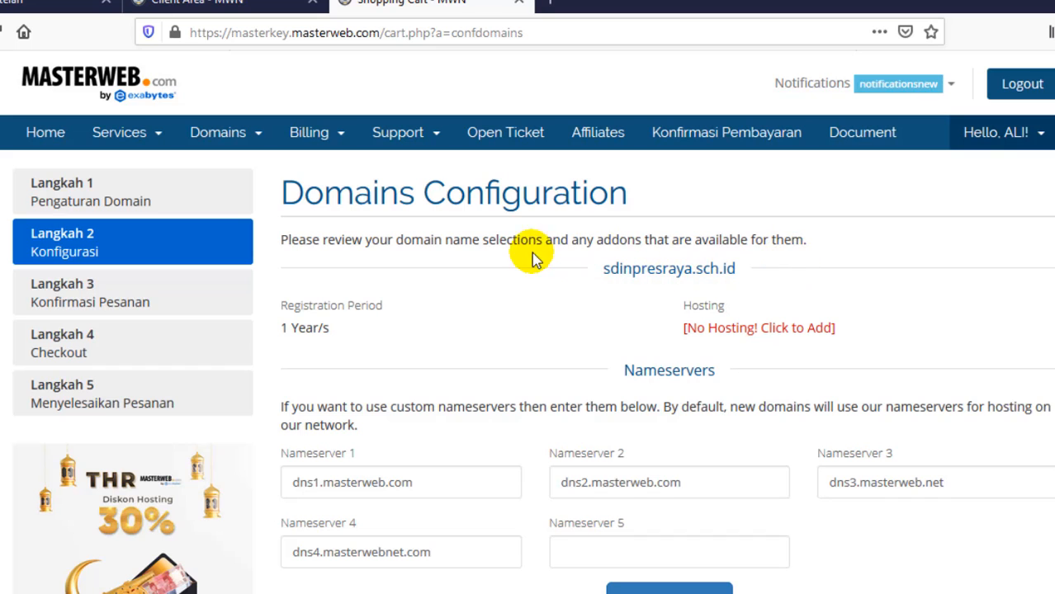
{"action": "scroll", "coordinate": [677, 360], "scroll_direction": "down", "scroll_amount": 2}
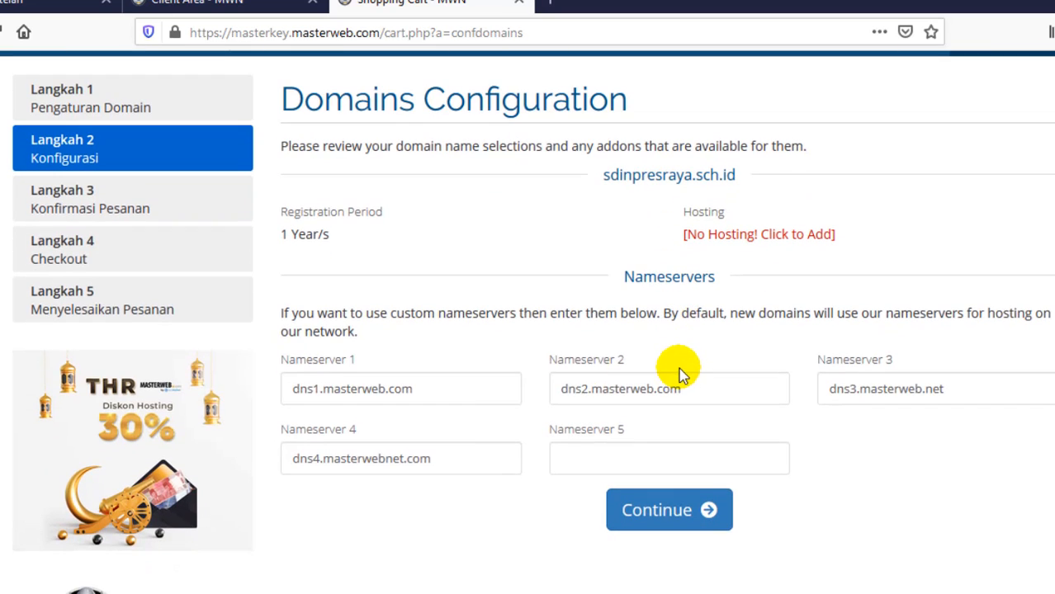
{"action": "left_click", "coordinate": [695, 507]}
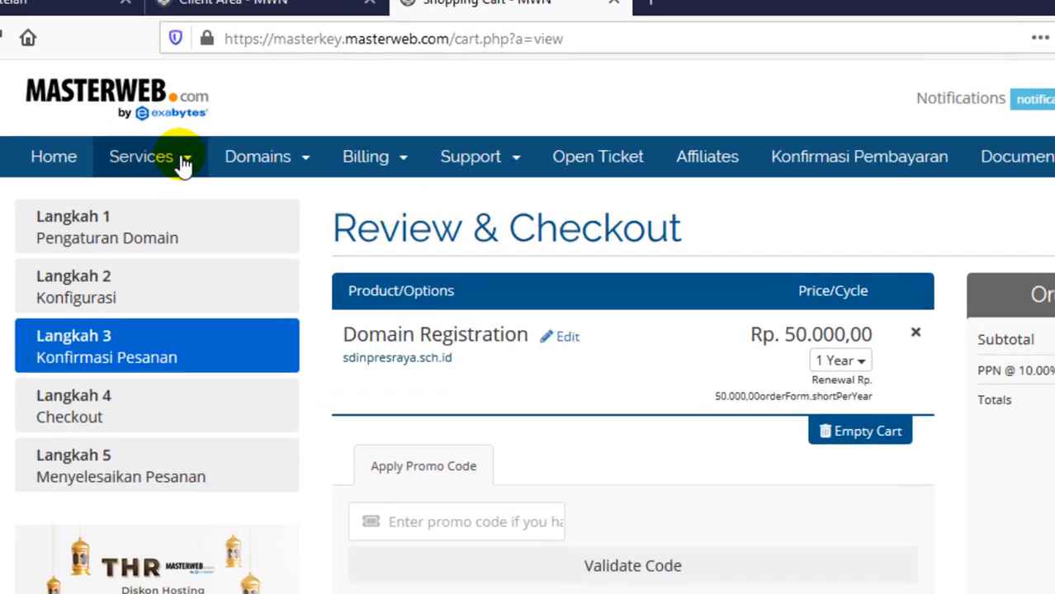
{"action": "left_click", "coordinate": [154, 136]}
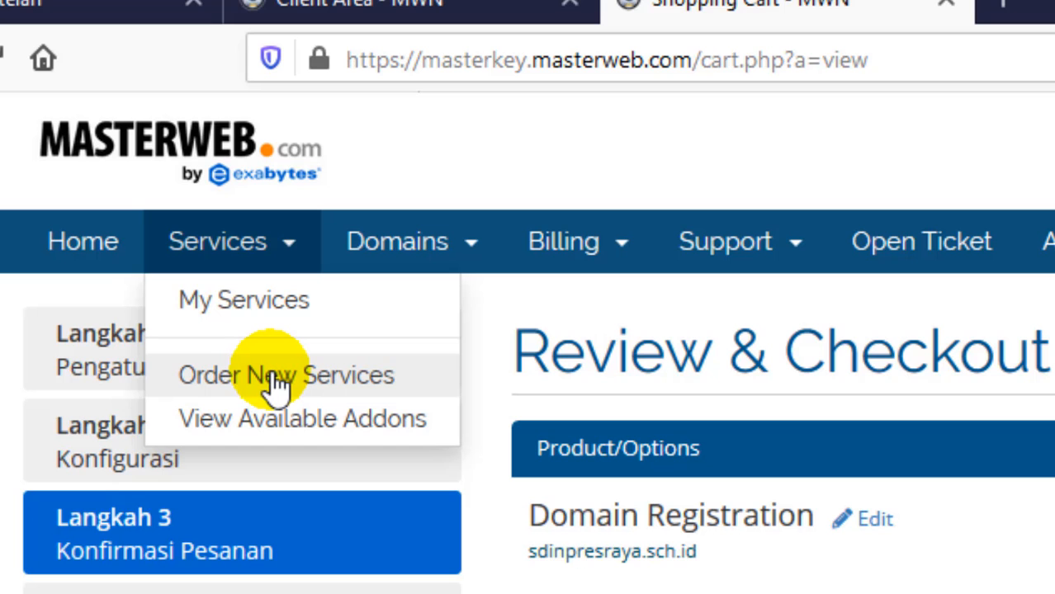
{"action": "left_click", "coordinate": [1, 345]}
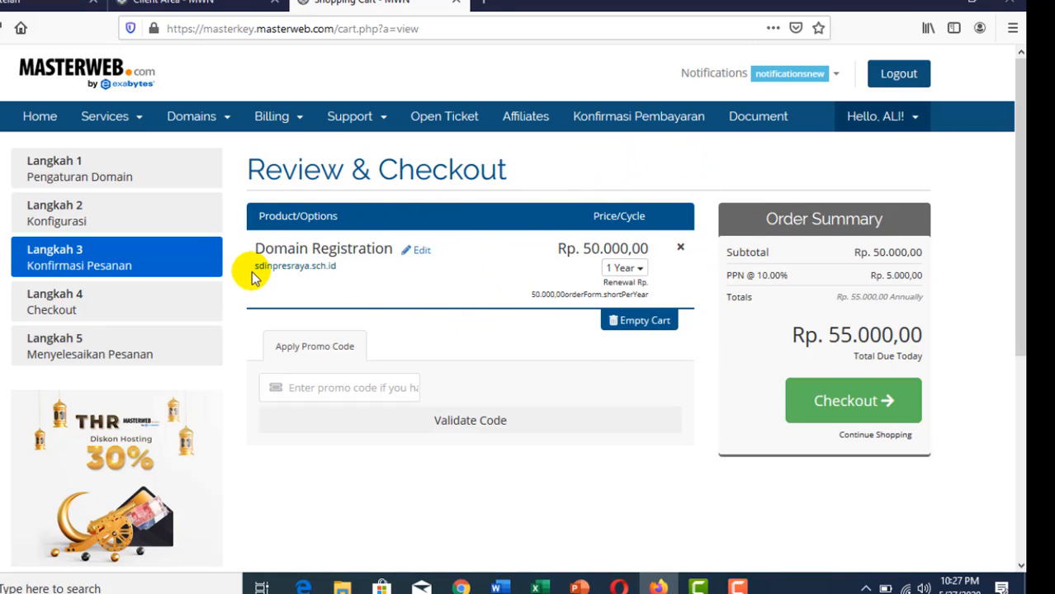
{"action": "mouse_move", "coordinate": [266, 281]}
{"action": "left_mouse_down"}
{"action": "mouse_move", "coordinate": [335, 274]}
{"action": "mouse_move", "coordinate": [298, 249]}
{"action": "mouse_move", "coordinate": [252, 268]}
{"action": "mouse_move", "coordinate": [280, 266]}
{"action": "left_mouse_up"}
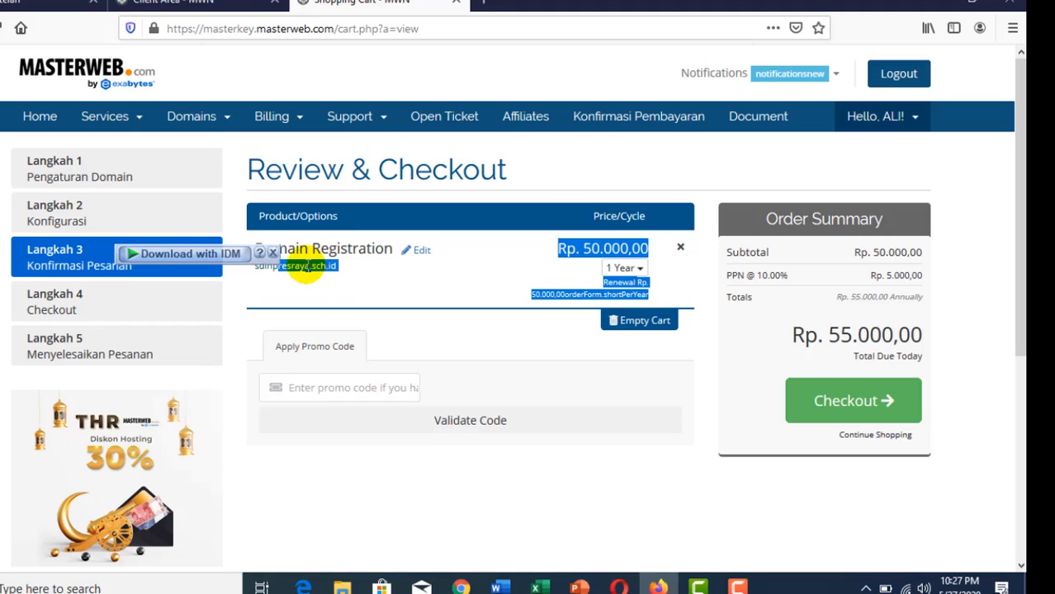
{"action": "left_click", "coordinate": [280, 147]}
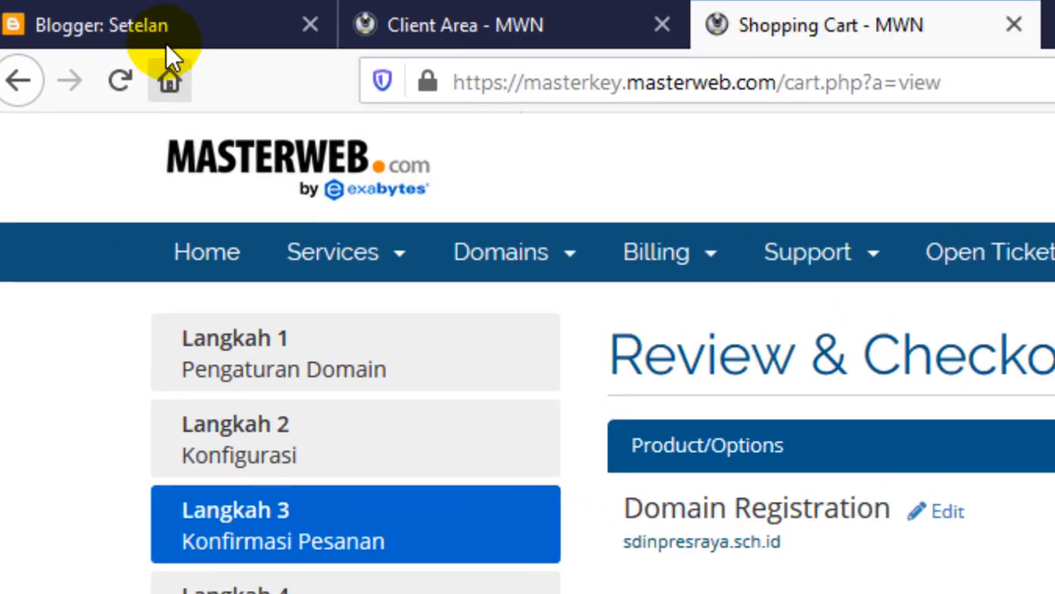
{"action": "left_click", "coordinate": [19, 2]}
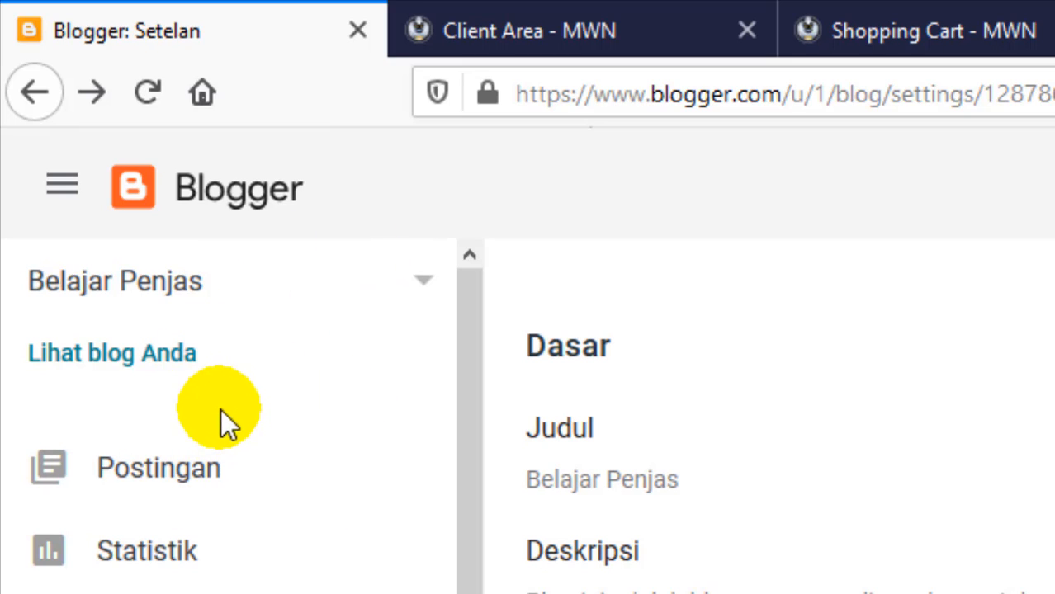
{"action": "left_click", "coordinate": [884, 25]}
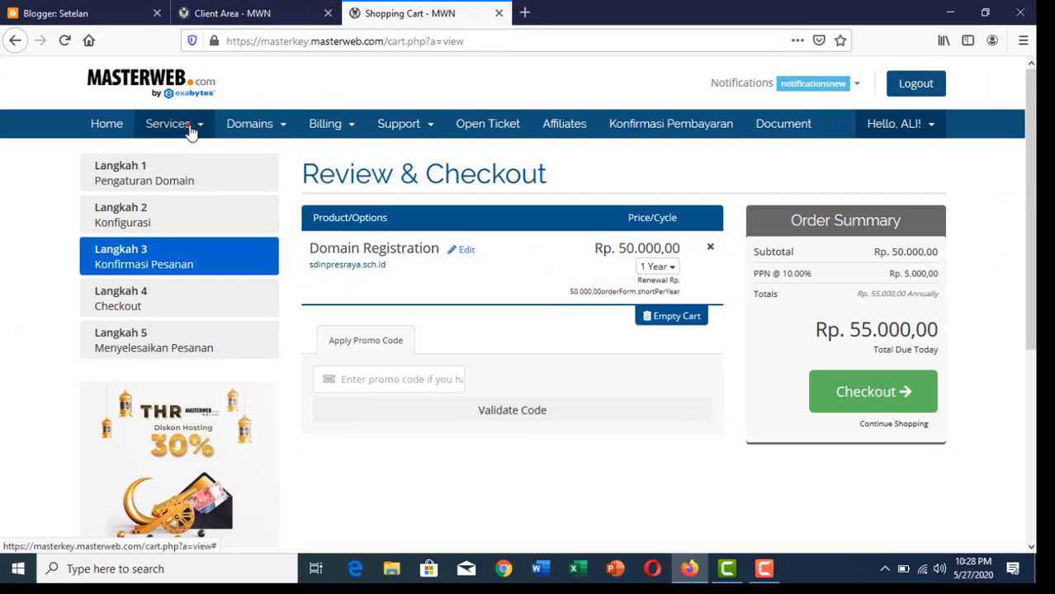
Start an order for new services, confirm leaving the cart review page, and look through the hosting categories and plans.
{"action": "left_click", "coordinate": [191, 131]}
{"action": "left_click", "coordinate": [174, 190]}
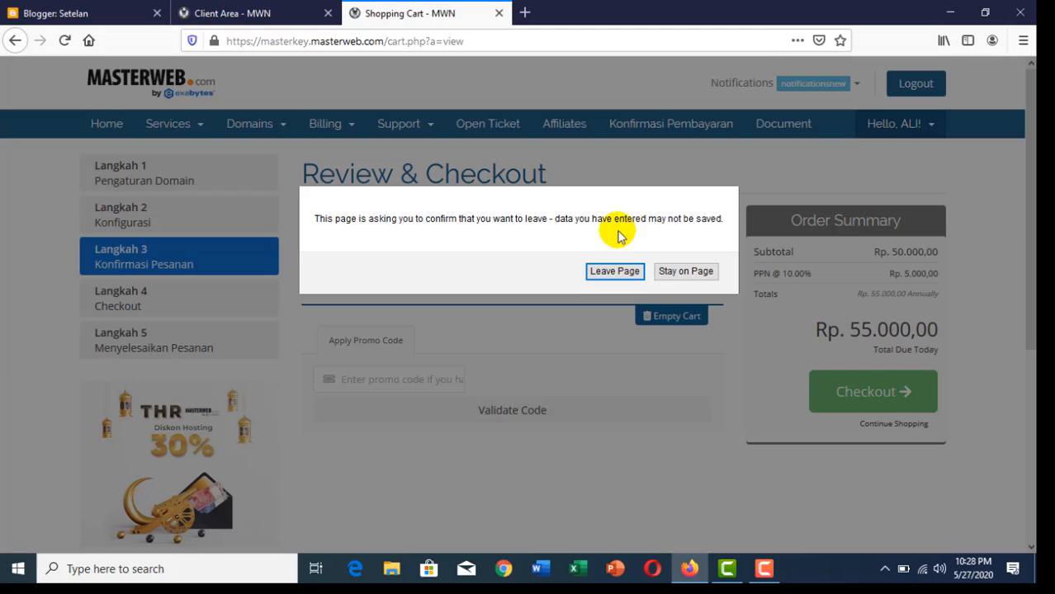
{"action": "left_click", "coordinate": [620, 274]}
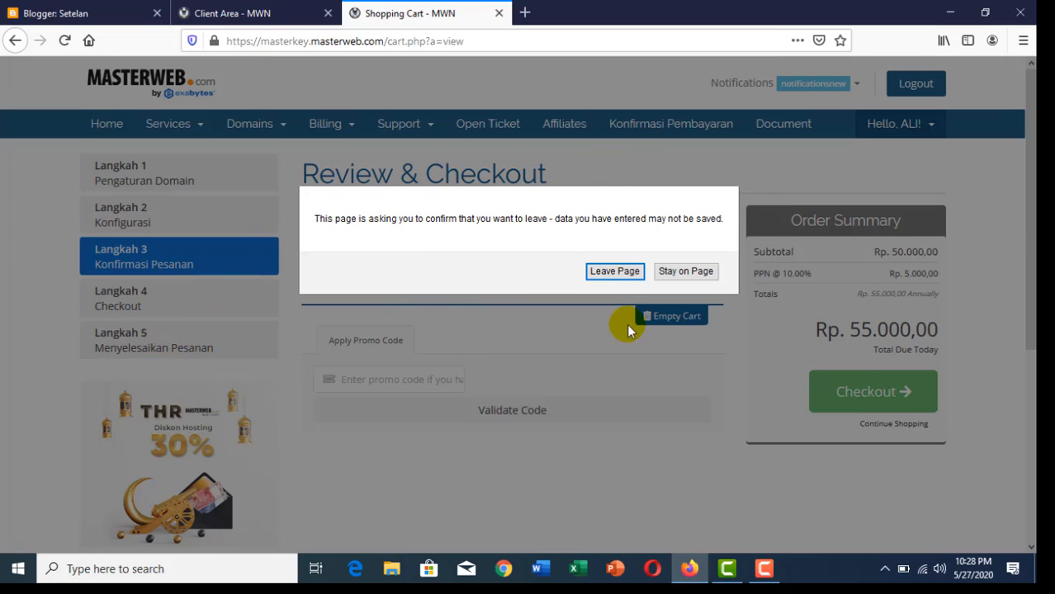
{"action": "left_click", "coordinate": [614, 271]}
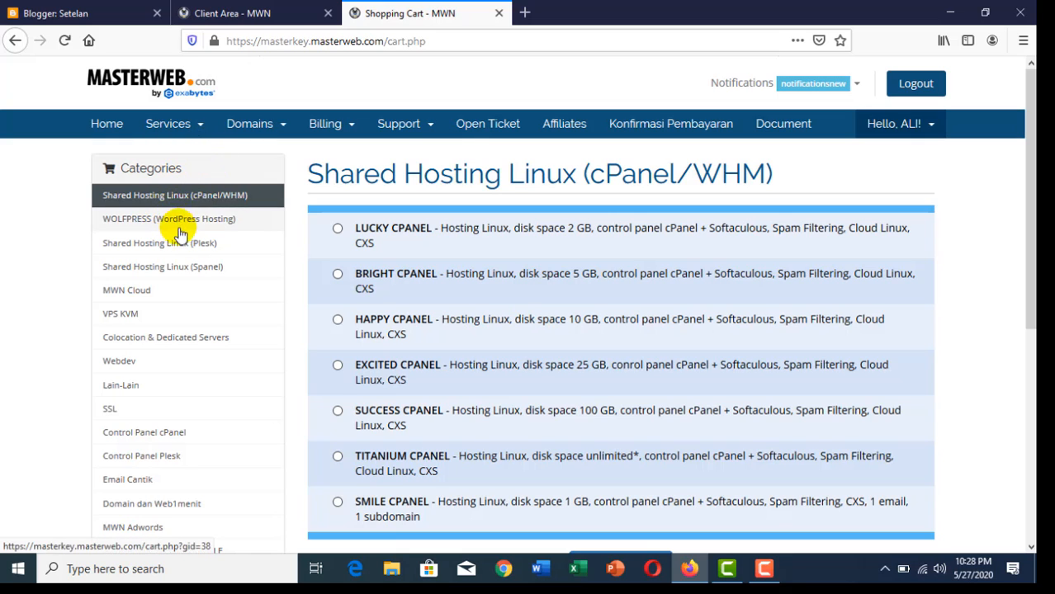
{"action": "scroll", "coordinate": [298, 281], "scroll_direction": "down", "scroll_amount": 5}
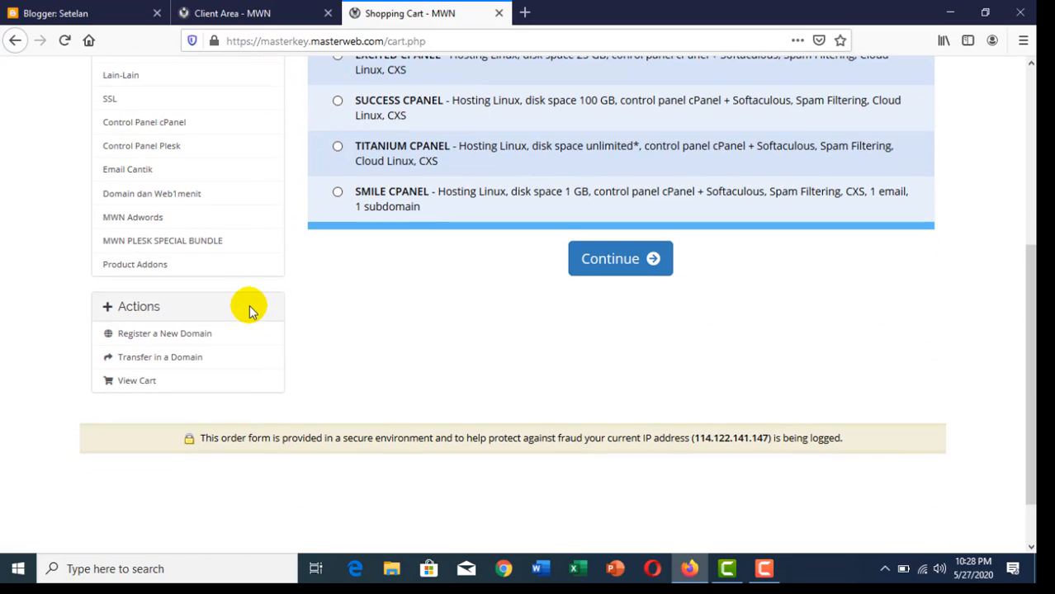
{"action": "scroll", "coordinate": [248, 307], "scroll_direction": "up", "scroll_amount": 3}
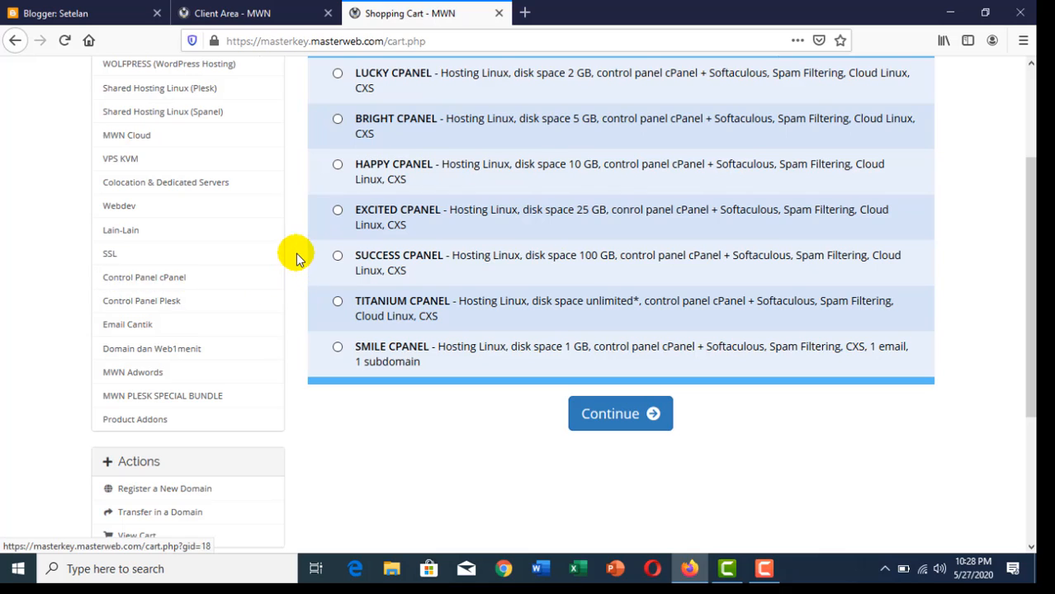
{"action": "scroll", "coordinate": [295, 253], "scroll_direction": "up", "scroll_amount": 3}
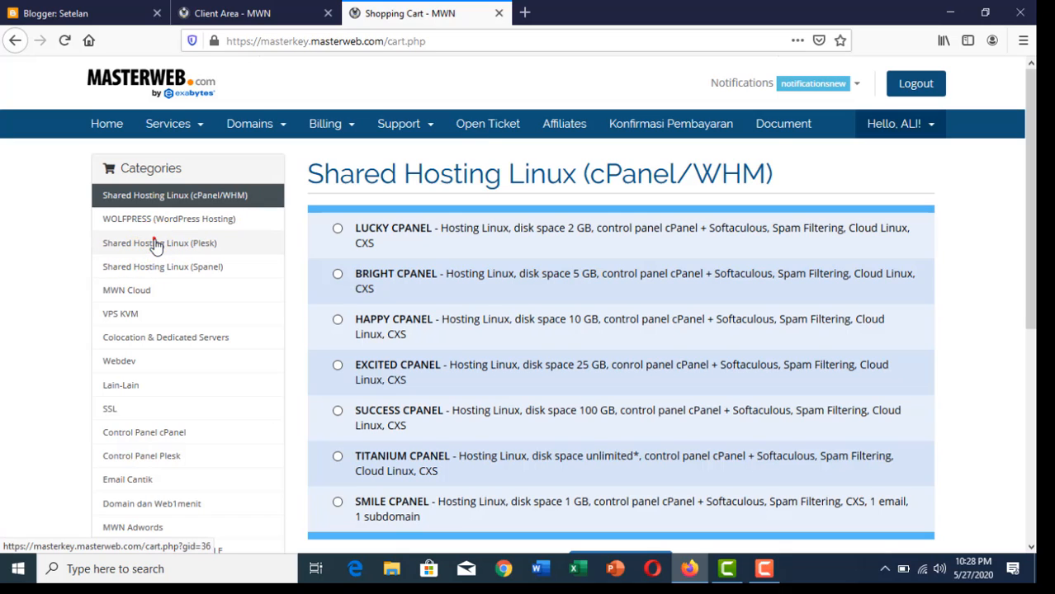
Choose the MWN PARKING PLESK plan from Shared Hosting Linux (Plesk) and continue with the order.
{"action": "left_click", "coordinate": [228, 252]}
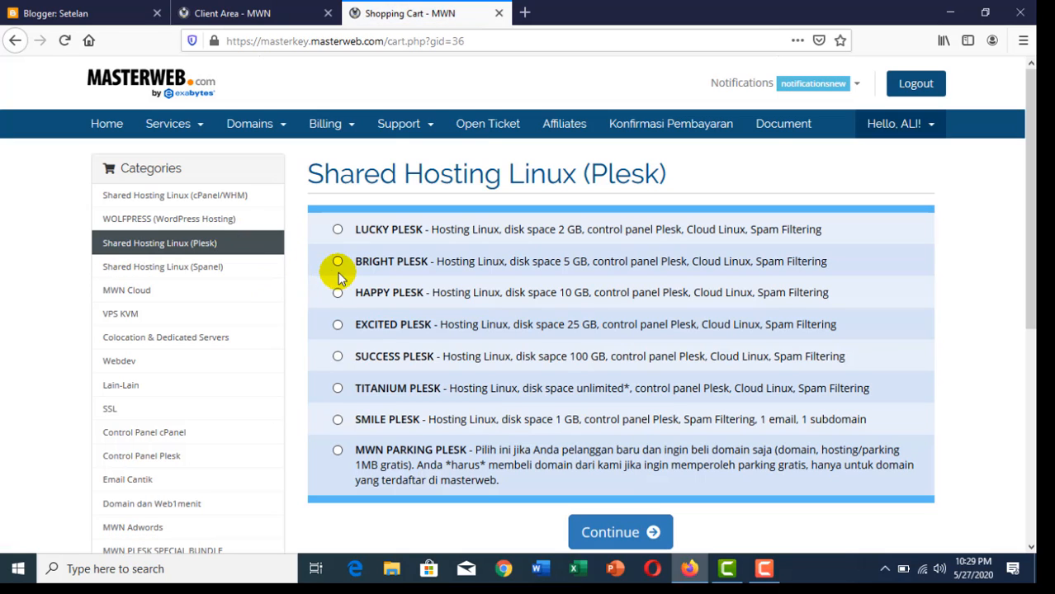
{"action": "scroll", "coordinate": [388, 442], "scroll_direction": "down", "scroll_amount": 2}
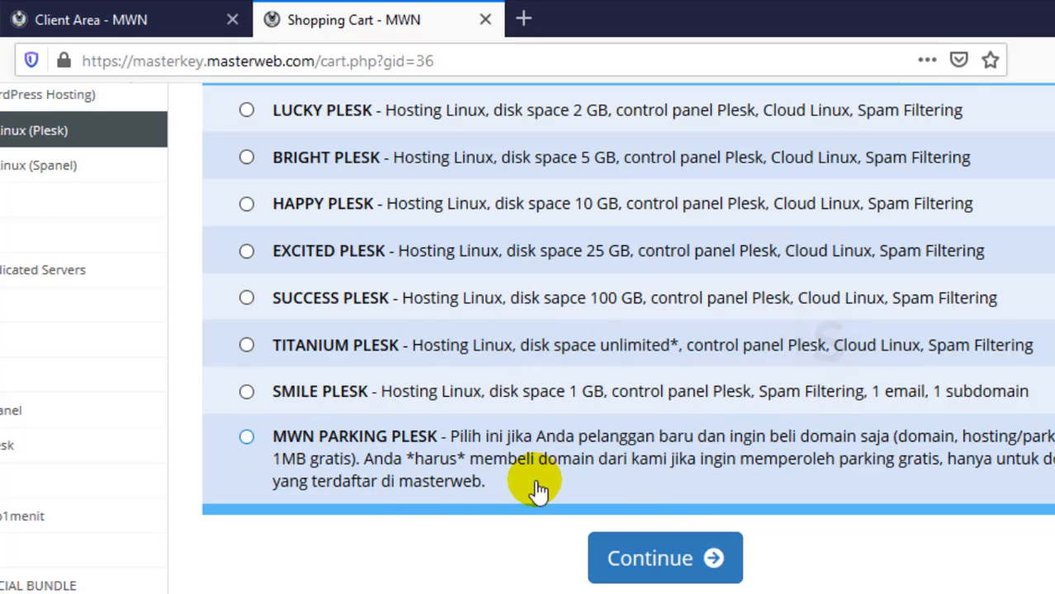
{"action": "left_click", "coordinate": [246, 437]}
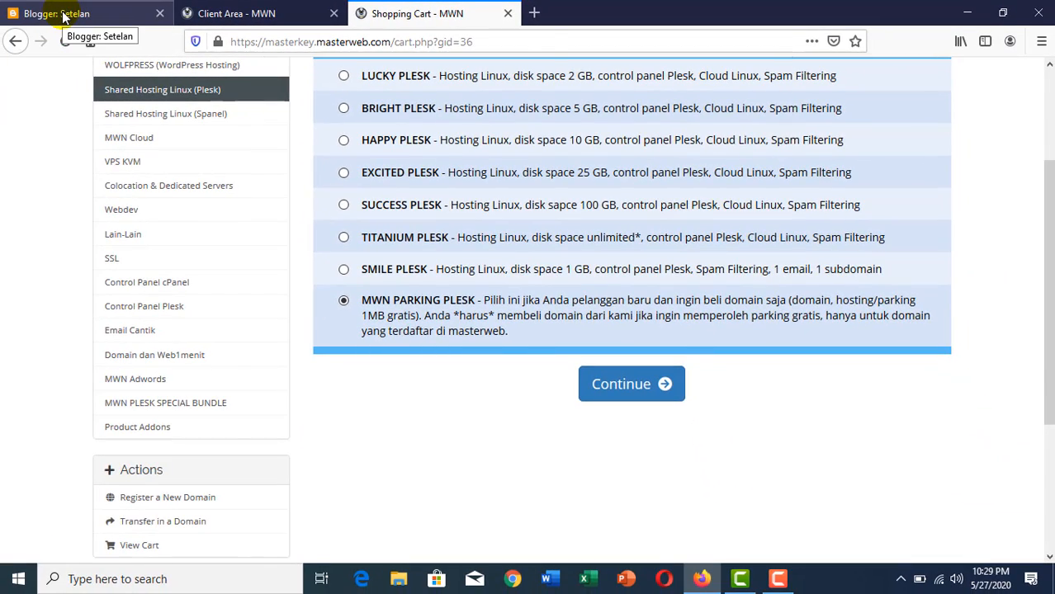
{"action": "left_click", "coordinate": [64, 16]}
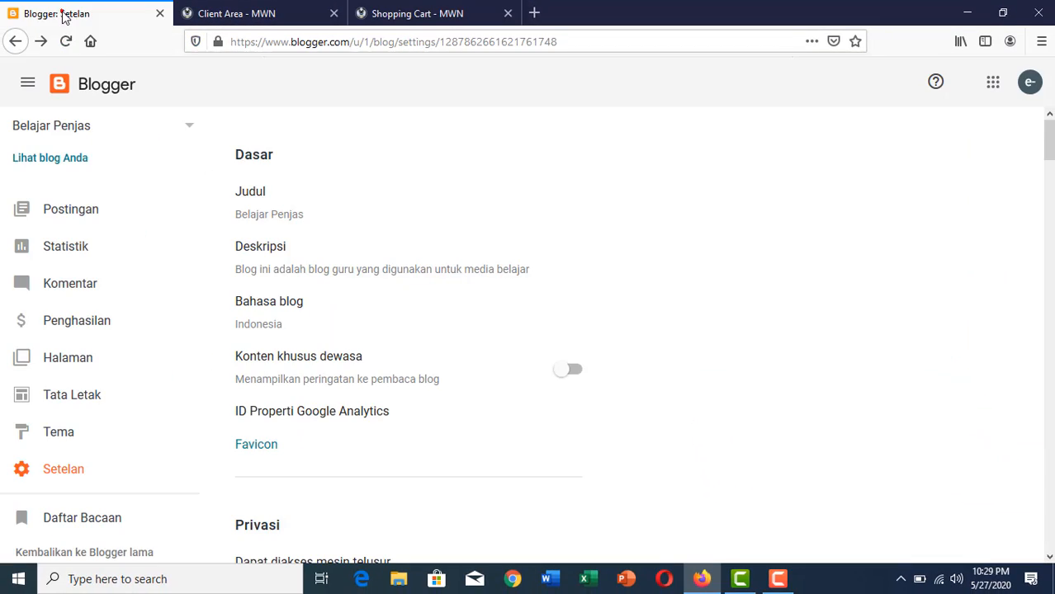
{"action": "left_click", "coordinate": [429, 10]}
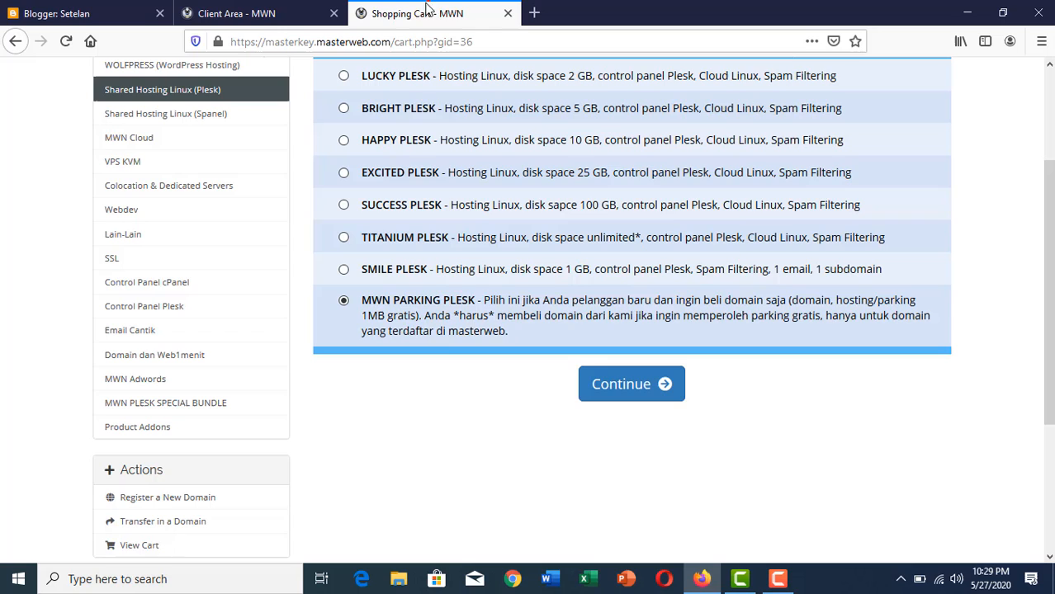
{"action": "left_click", "coordinate": [640, 396]}
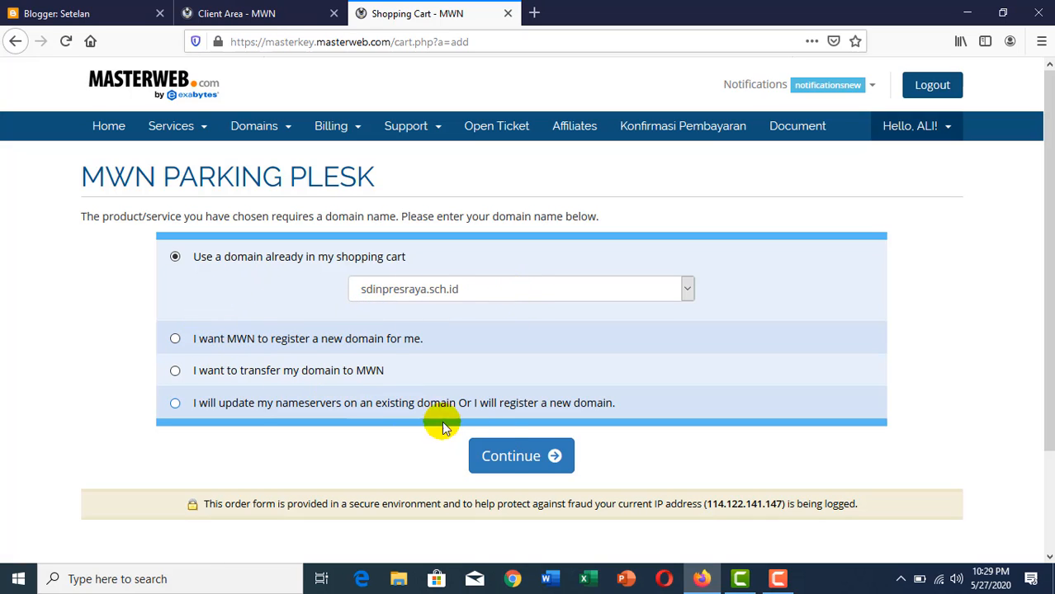
Use sdinpresraya.sch.id from the shopping cart for the parking plan and continue to the order review without the Backup Flashdisk 64 GB add-on.
{"action": "left_click", "coordinate": [537, 465]}
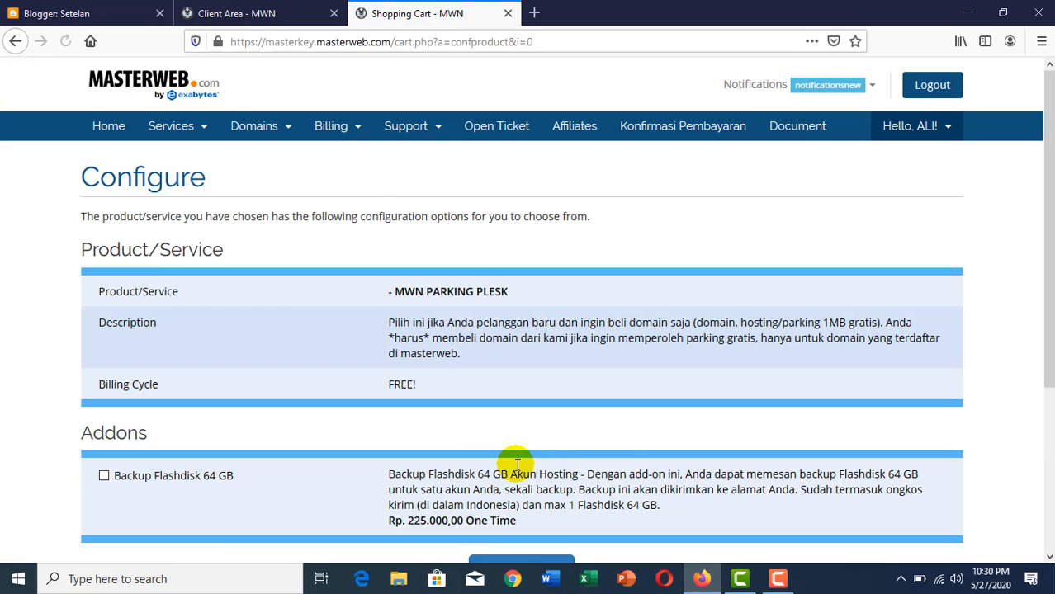
{"action": "scroll", "coordinate": [409, 350], "scroll_direction": "down", "scroll_amount": 1}
{"action": "scroll", "coordinate": [409, 350], "scroll_direction": "down", "scroll_amount": 3}
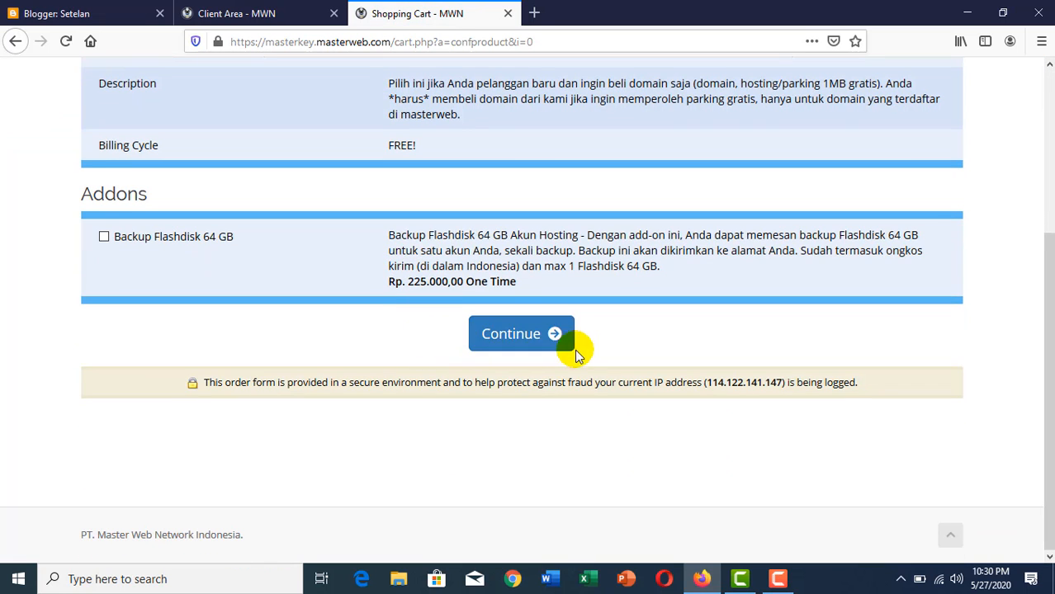
{"action": "scroll", "coordinate": [559, 329], "scroll_direction": "up", "scroll_amount": 4}
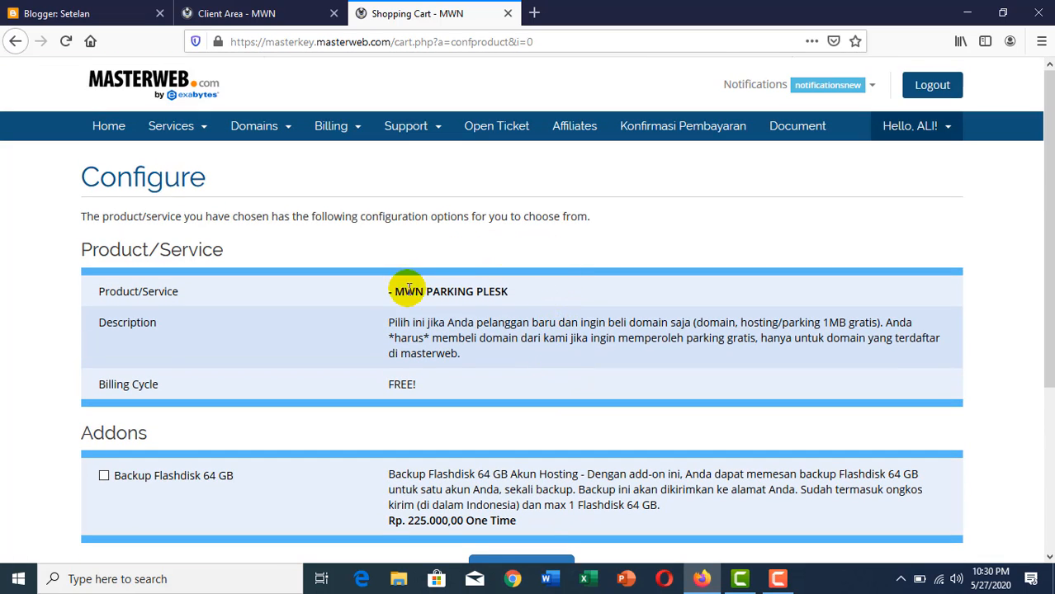
{"action": "scroll", "coordinate": [169, 313], "scroll_direction": "down", "scroll_amount": 3}
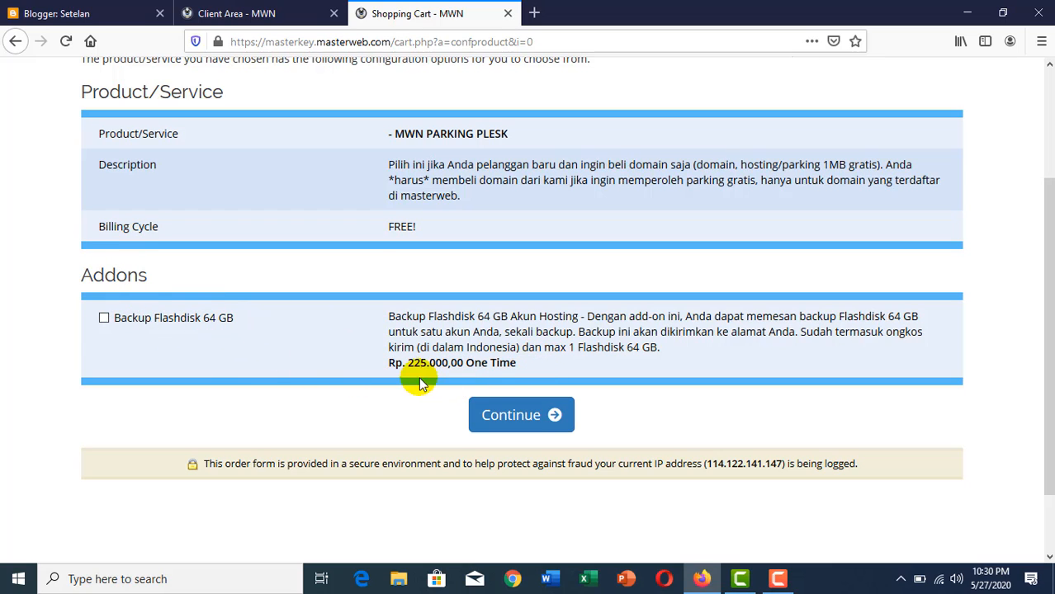
{"action": "left_click", "coordinate": [510, 427]}
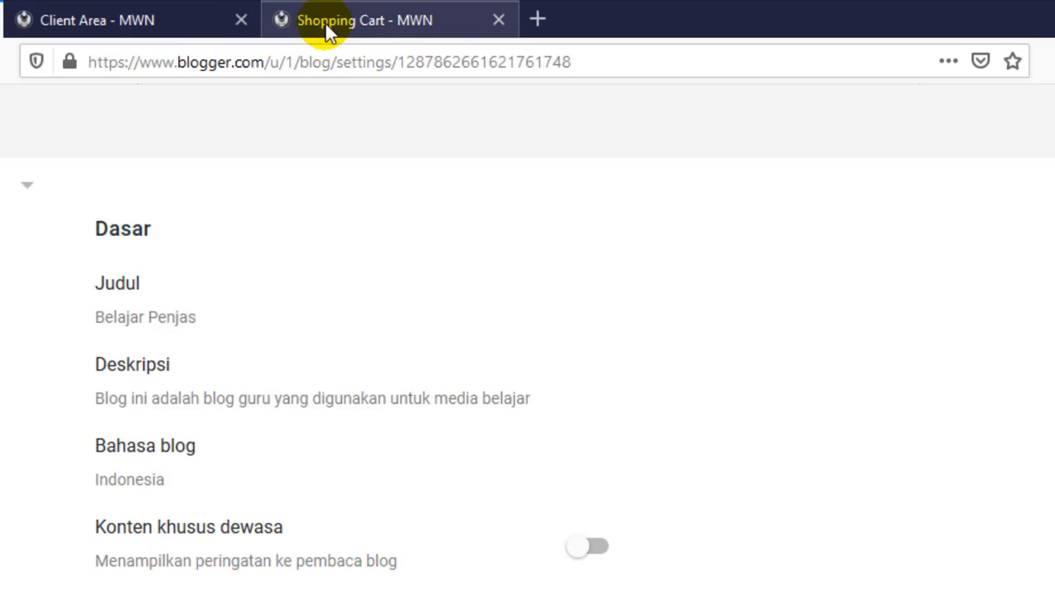
{"action": "left_click", "coordinate": [298, 26]}
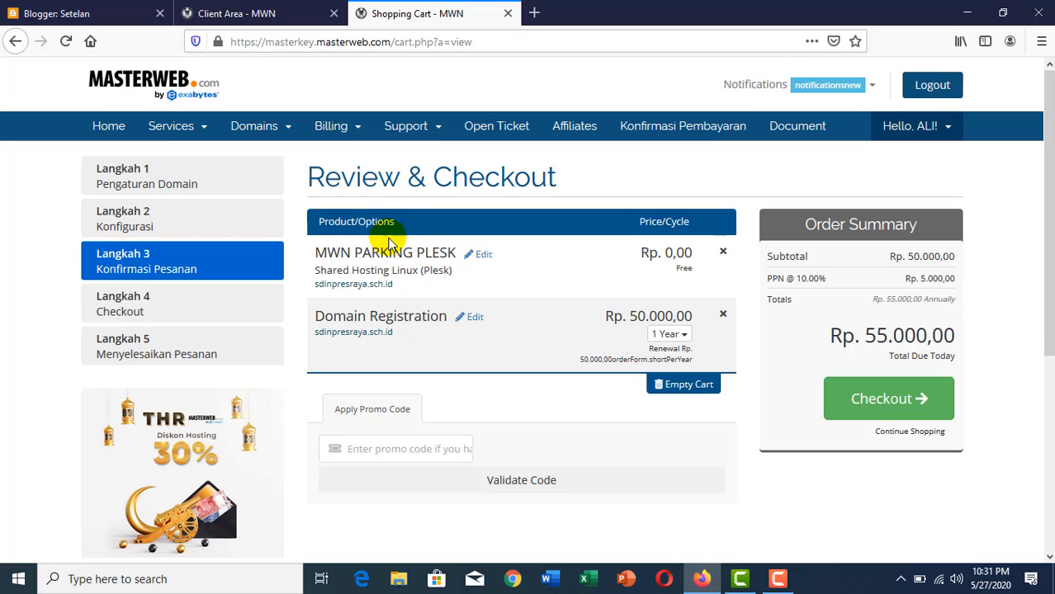
{"action": "left_click", "coordinate": [74, 13]}
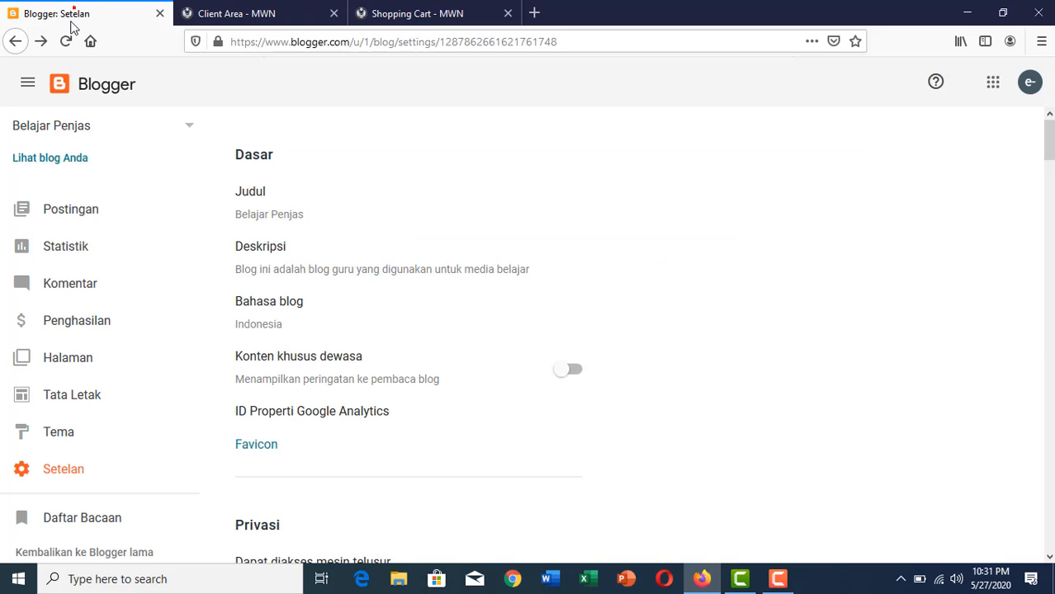
{"action": "left_click", "coordinate": [393, 15]}
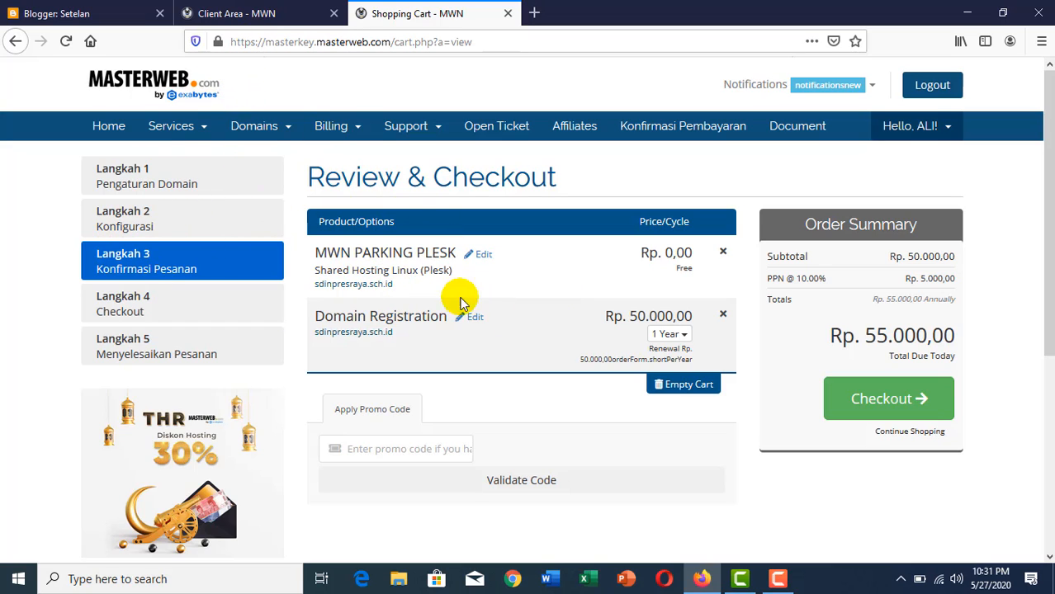
Go to the services list in the client area and open the hosting details of the active MWN PARKING PLESK service for sdinpresrata.sch.id.
{"action": "left_click", "coordinate": [246, 14]}
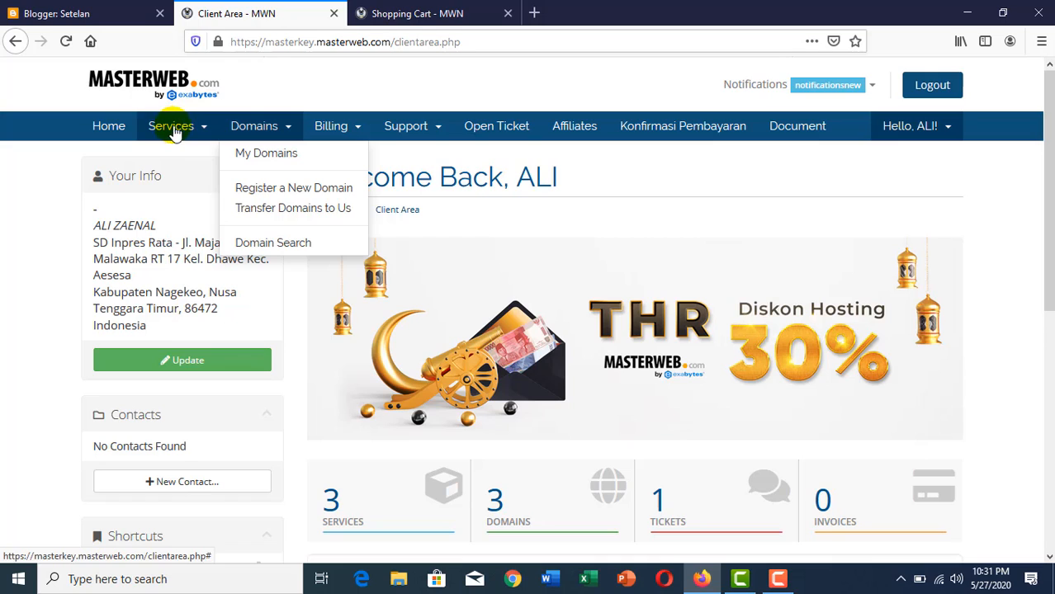
{"action": "left_click", "coordinate": [272, 80]}
{"action": "left_click", "coordinate": [196, 129]}
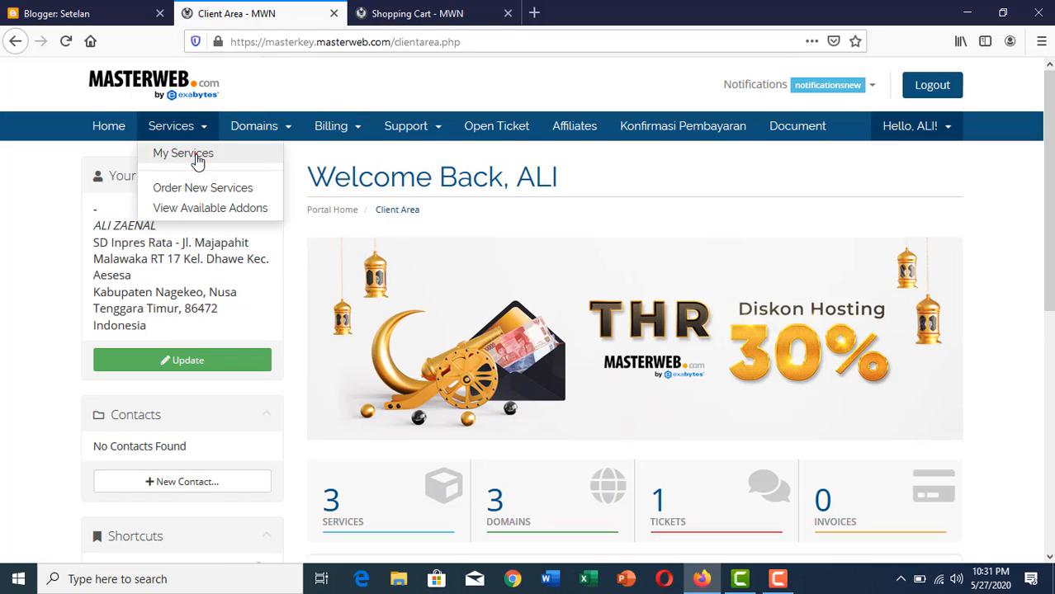
{"action": "left_click", "coordinate": [195, 156]}
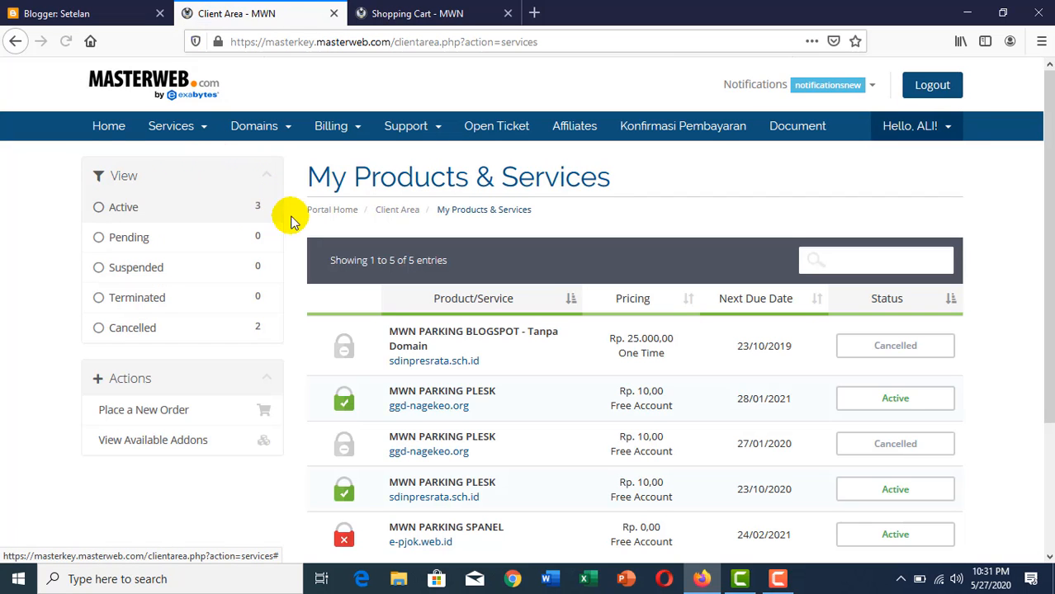
{"action": "scroll", "coordinate": [438, 375], "scroll_direction": "down", "scroll_amount": 2}
{"action": "scroll", "coordinate": [444, 395], "scroll_direction": "up", "scroll_amount": 2}
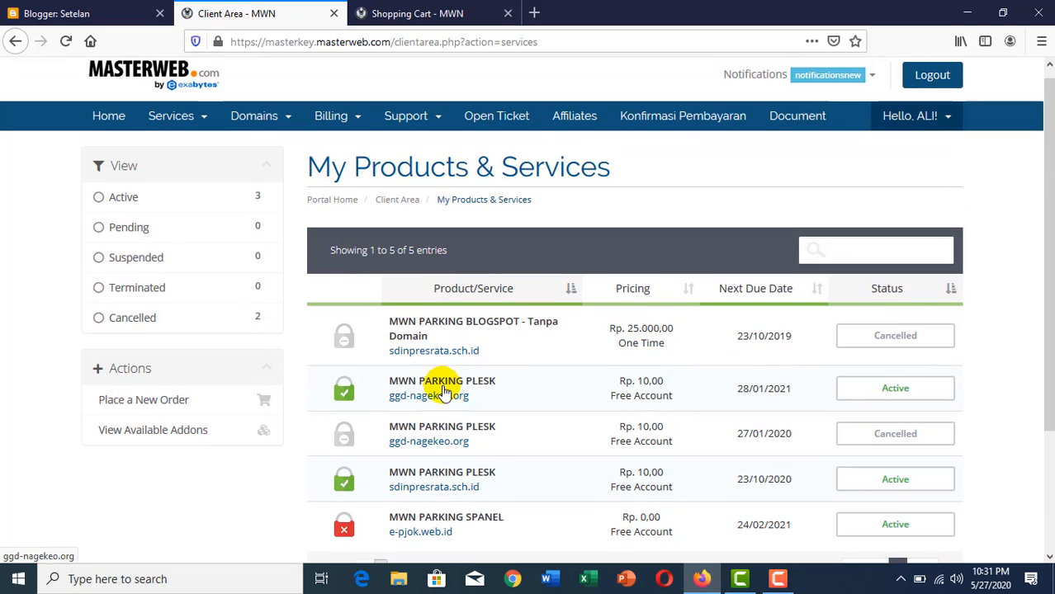
{"action": "scroll", "coordinate": [447, 410], "scroll_direction": "down", "scroll_amount": 1}
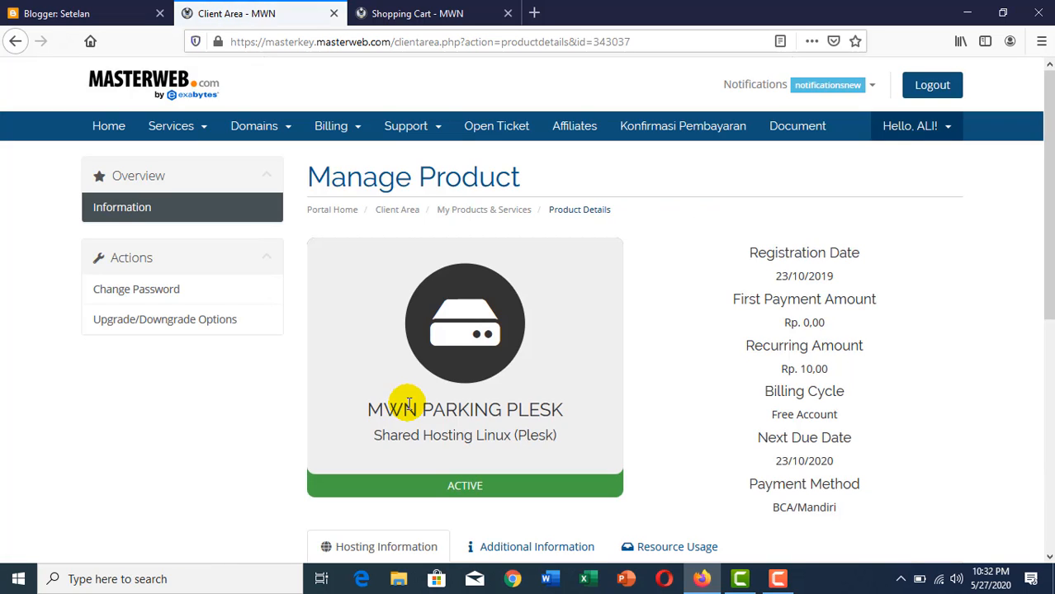
{"action": "scroll", "coordinate": [489, 355], "scroll_direction": "down", "scroll_amount": 5}
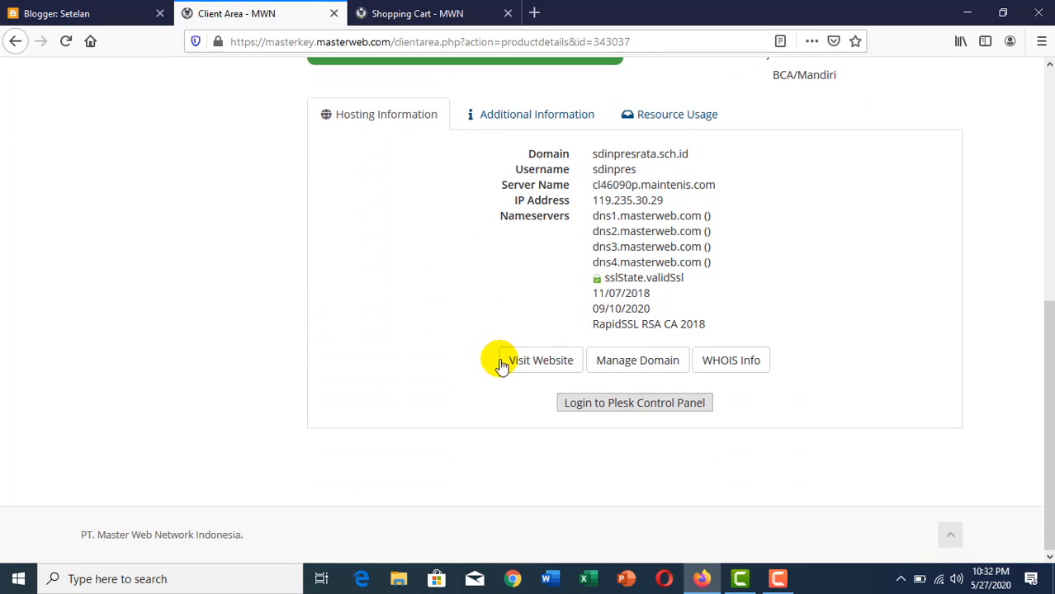
Log in to the Plesk control panel from the hosting details and open the DNS settings of ggd-nagekeo.org.
{"action": "left_click", "coordinate": [626, 405]}
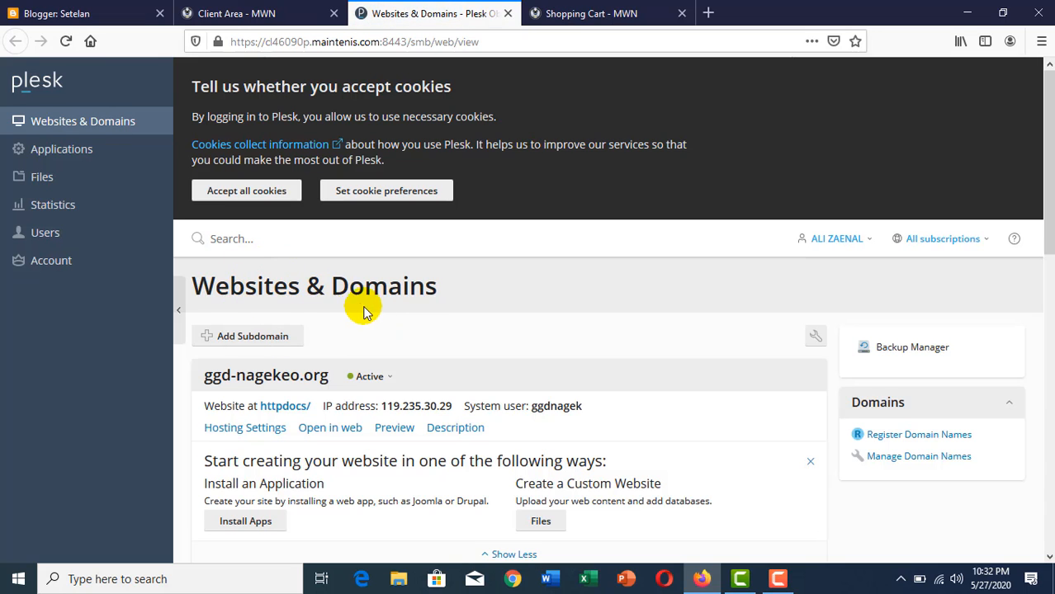
{"action": "scroll", "coordinate": [368, 317], "scroll_direction": "down", "scroll_amount": 3}
{"action": "scroll", "coordinate": [380, 334], "scroll_direction": "up", "scroll_amount": 1}
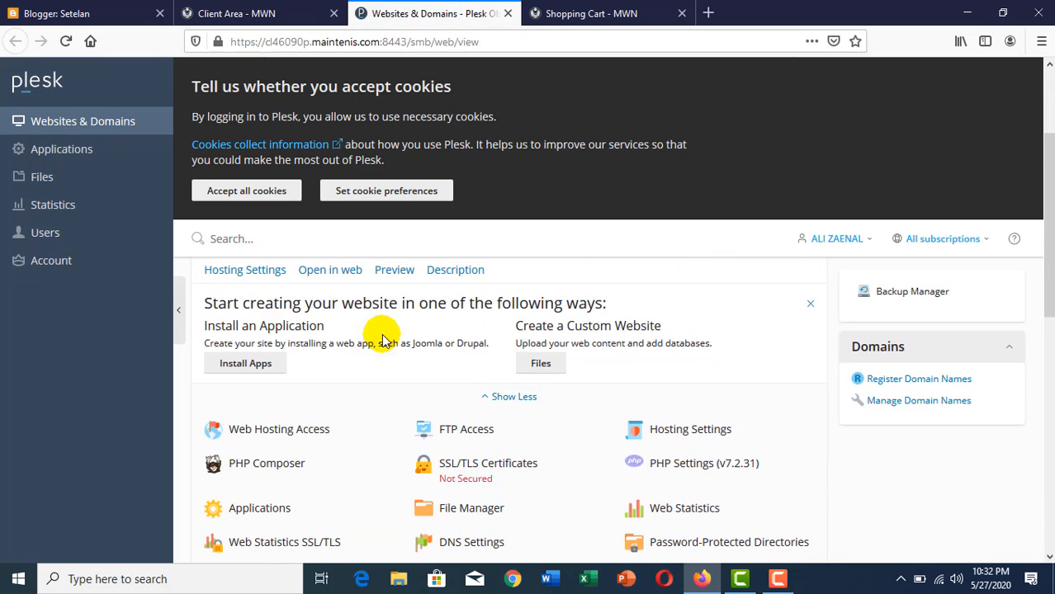
{"action": "scroll", "coordinate": [402, 235], "scroll_direction": "down", "scroll_amount": 3}
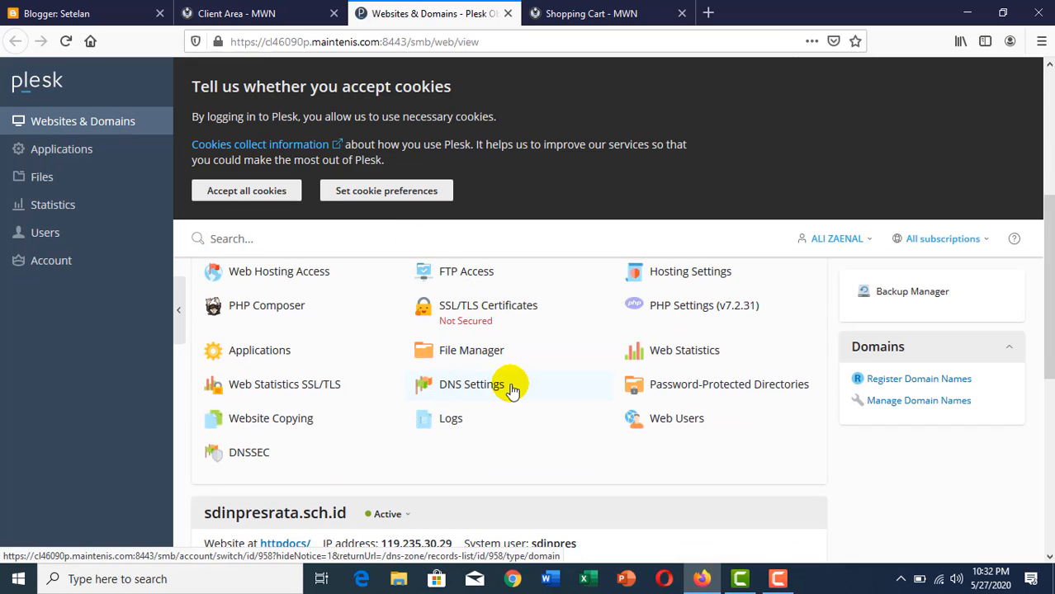
{"action": "left_click", "coordinate": [453, 388]}
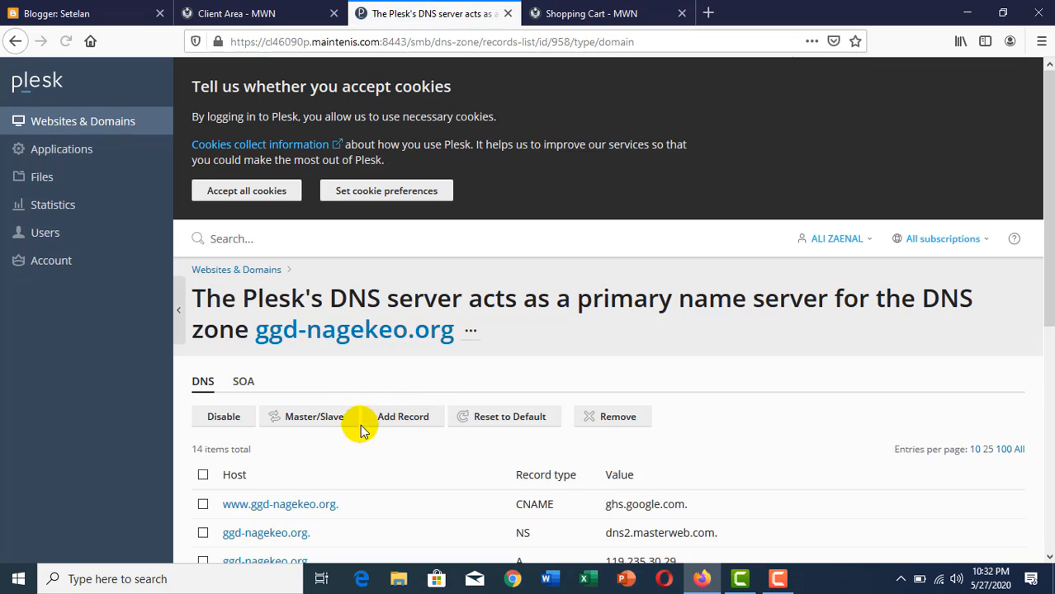
{"action": "scroll", "coordinate": [319, 406], "scroll_direction": "down", "scroll_amount": 1}
{"action": "scroll", "coordinate": [317, 406], "scroll_direction": "down", "scroll_amount": 2}
{"action": "scroll", "coordinate": [405, 358], "scroll_direction": "up", "scroll_amount": 1}
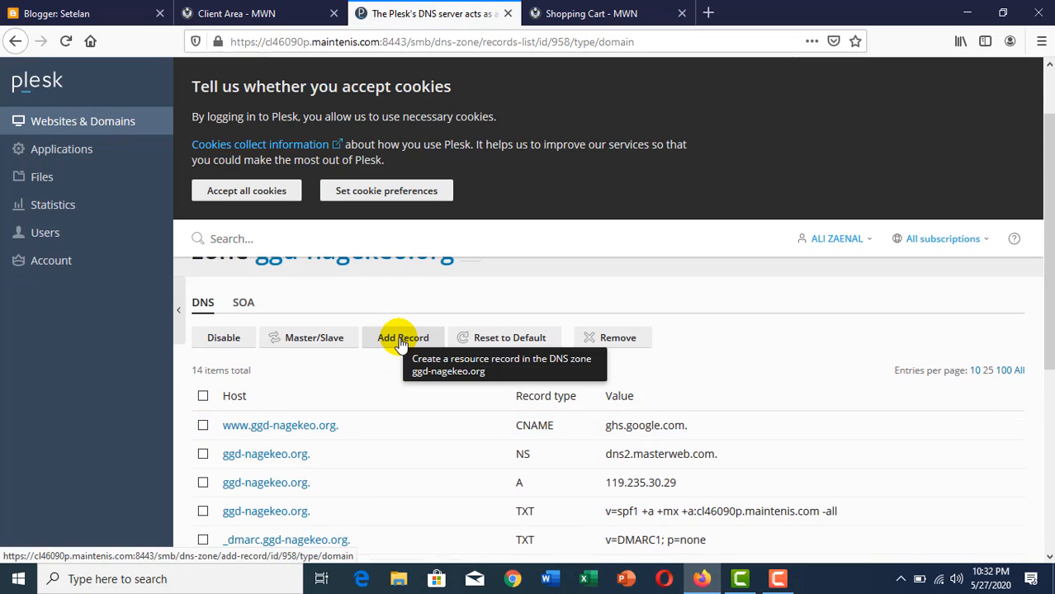
Switch to the Blogger settings and try to save sdinpresraya.sch.id as the blog's custom domain.
{"action": "left_click", "coordinate": [42, 11]}
{"action": "scroll", "coordinate": [82, 306], "scroll_direction": "down", "scroll_amount": 2}
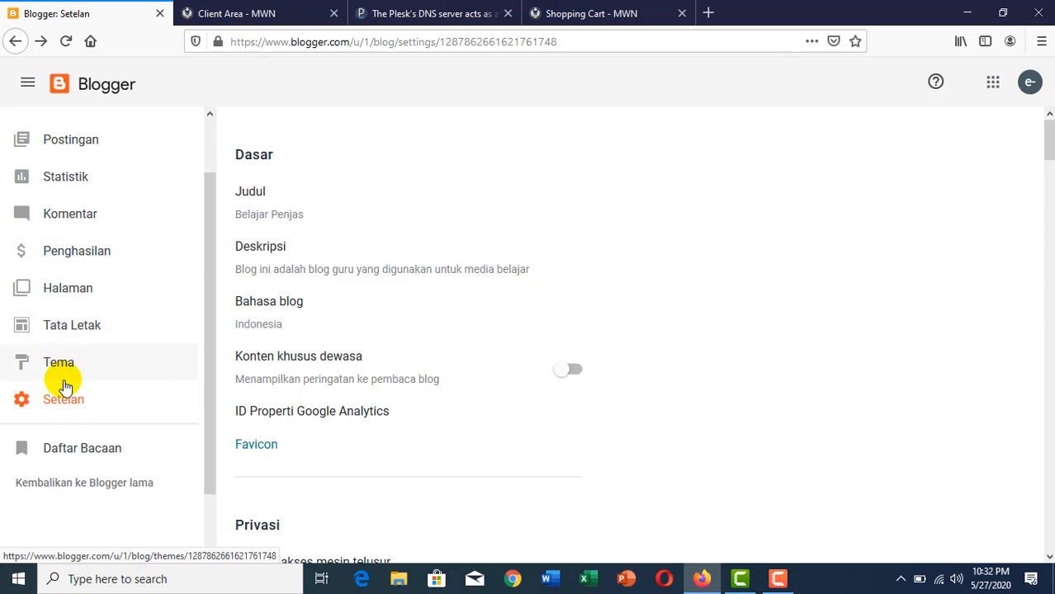
{"action": "scroll", "coordinate": [403, 371], "scroll_direction": "down", "scroll_amount": 5}
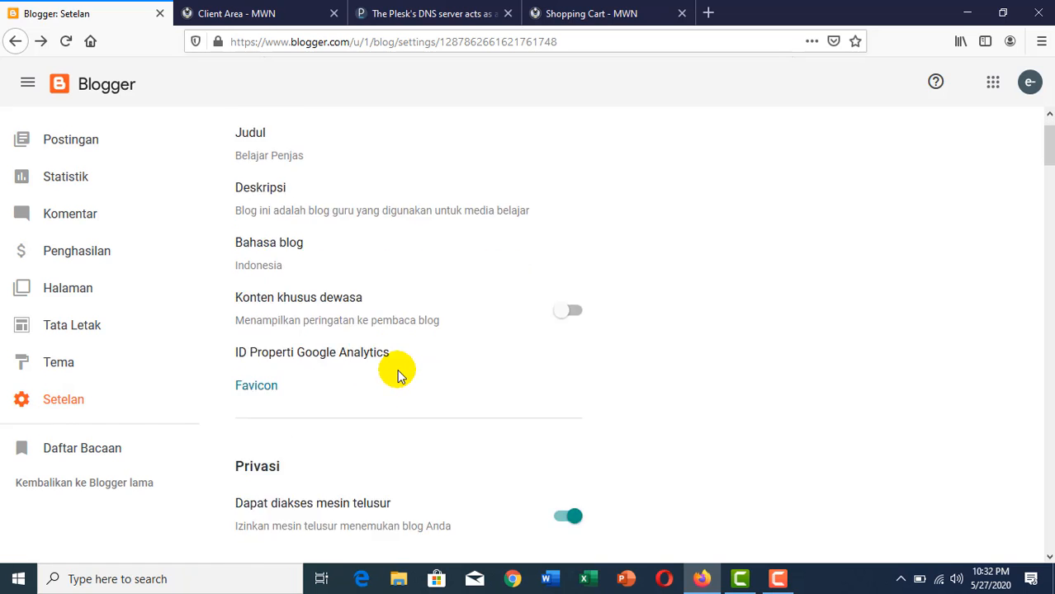
{"action": "scroll", "coordinate": [402, 370], "scroll_direction": "down", "scroll_amount": 2}
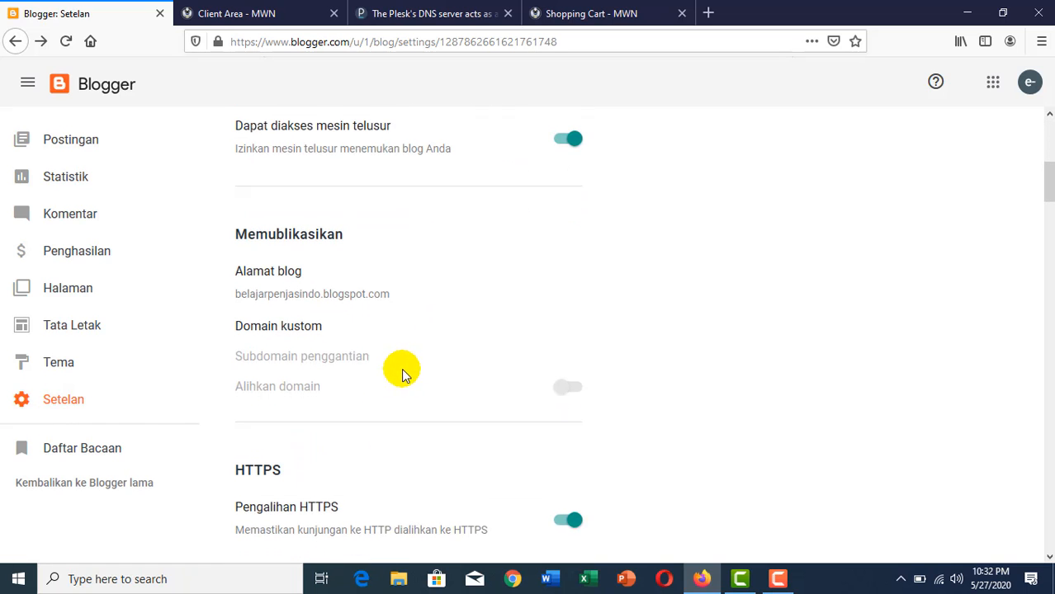
{"action": "left_click", "coordinate": [286, 322]}
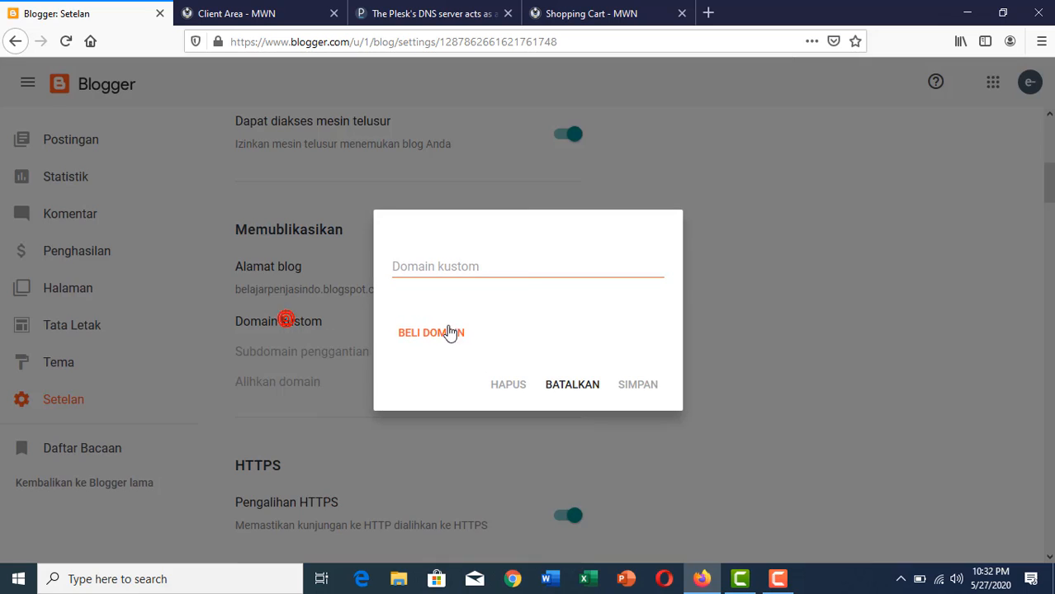
{"action": "left_click", "coordinate": [507, 270]}
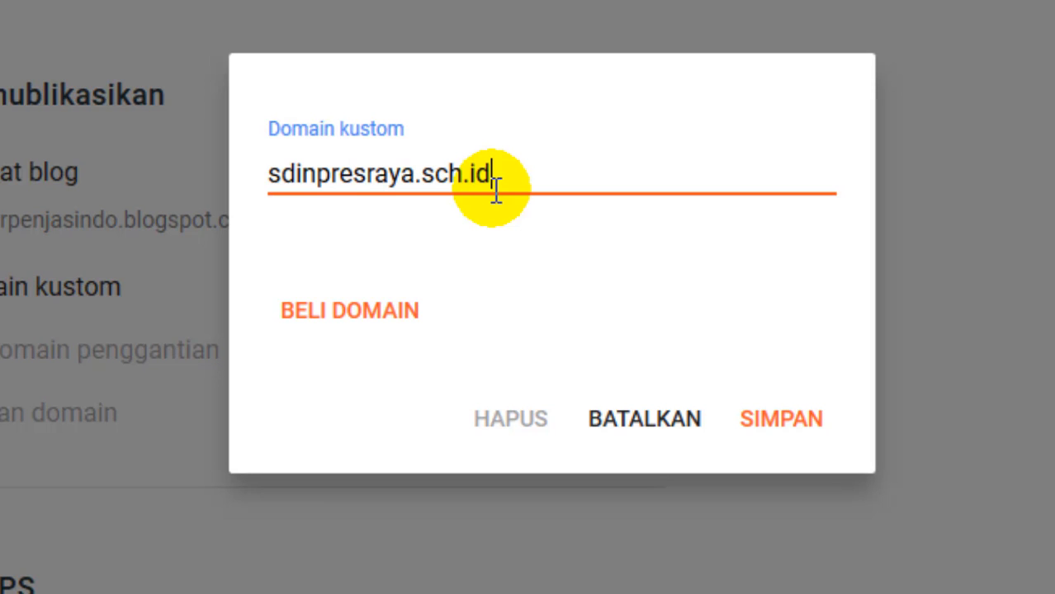
{"action": "left_click", "coordinate": [755, 429]}
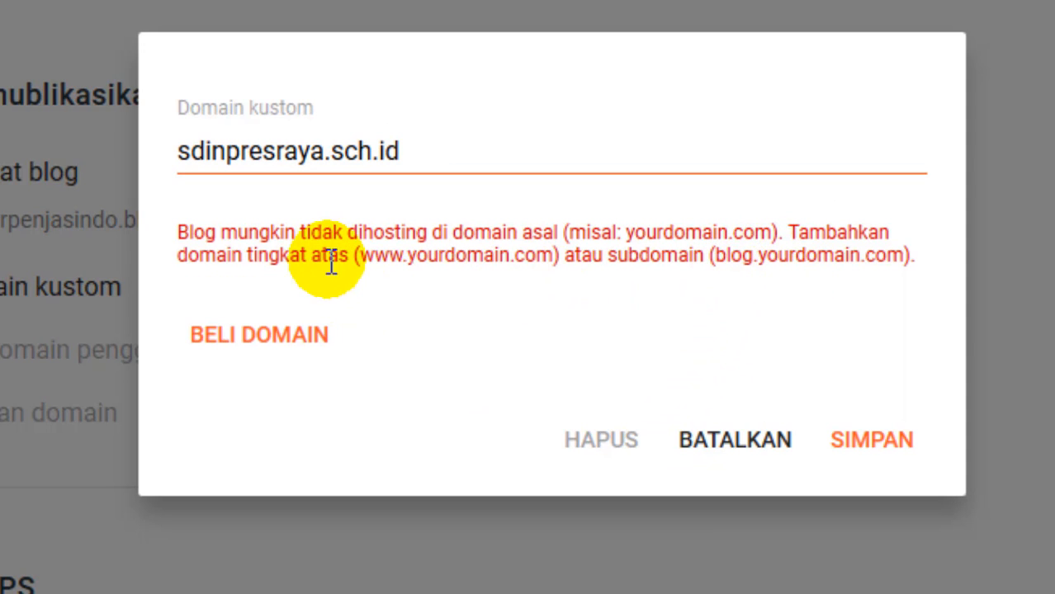
{"action": "left_click", "coordinate": [179, 149]}
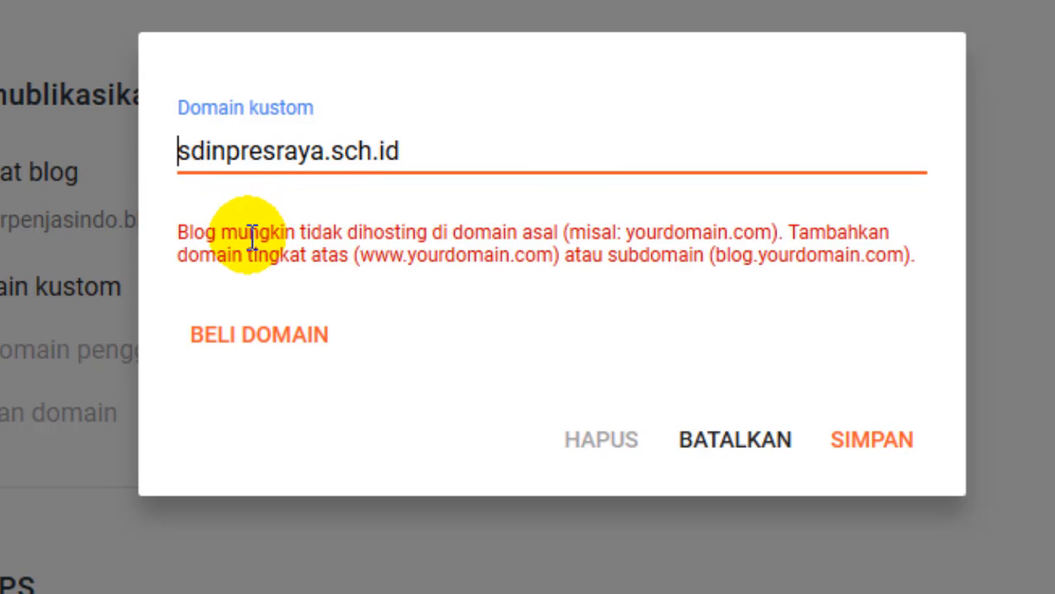
{"action": "type", "text": "www."}
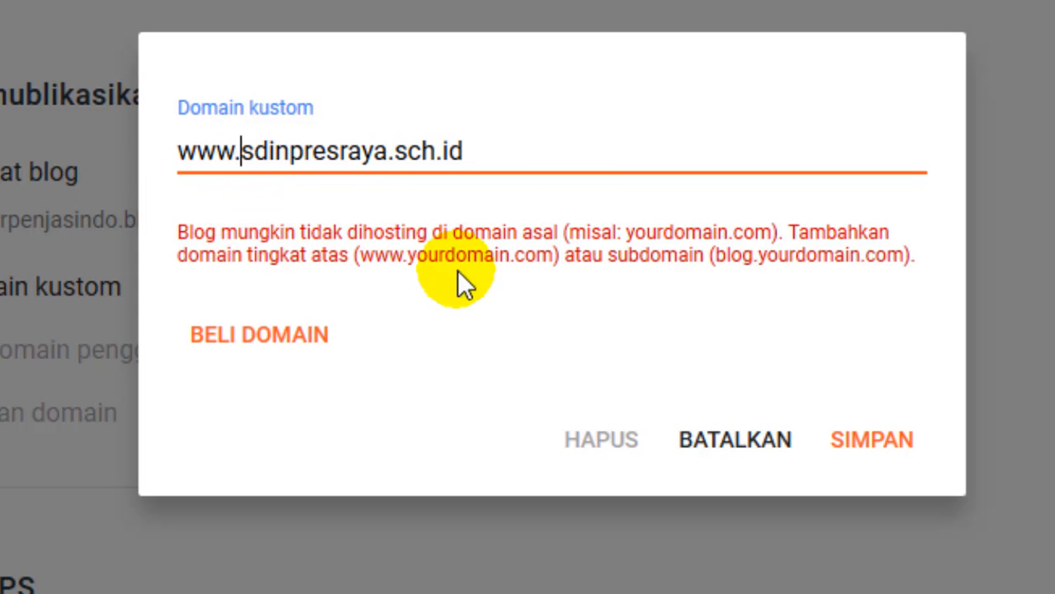
{"action": "left_click", "coordinate": [874, 441]}
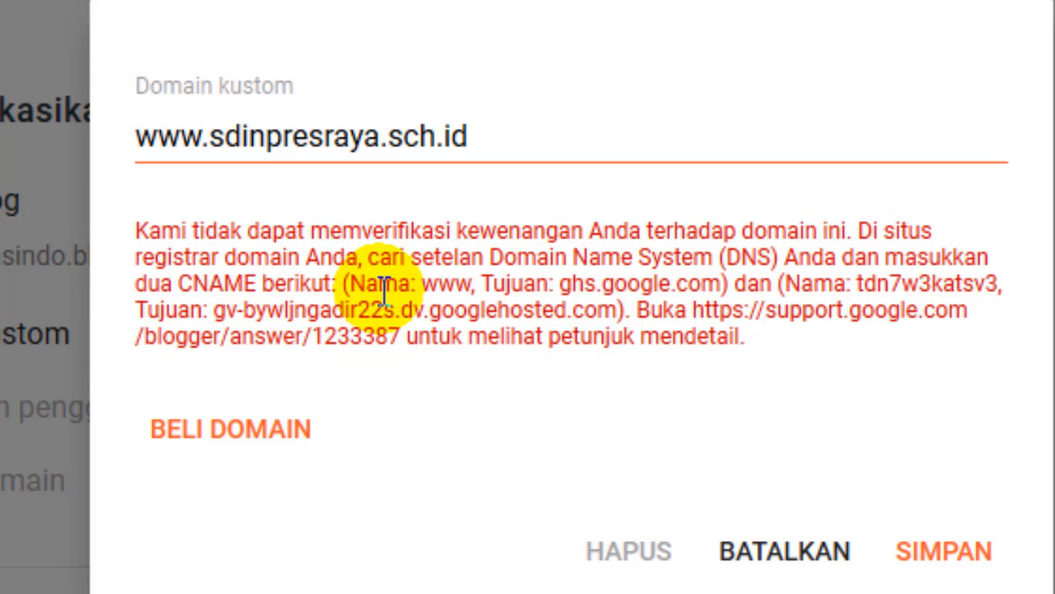
Examine the names and targets of the two CNAME records requested in the custom domain dialog's error message.
{"action": "left_click_drag", "start_coordinate": [377, 288], "coordinate": [458, 288]}
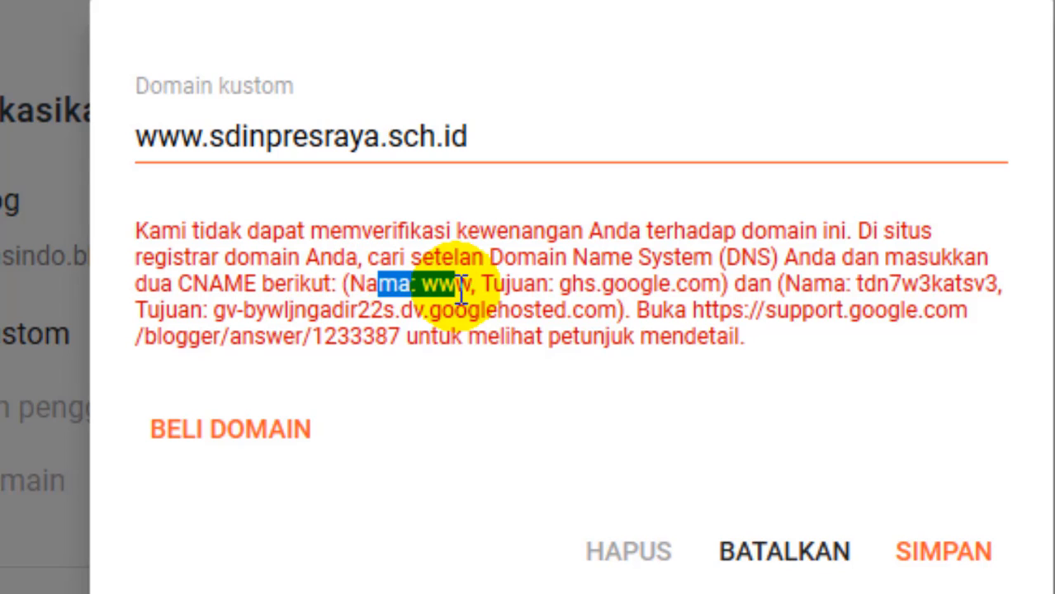
{"action": "left_click", "coordinate": [570, 279]}
{"action": "left_click_drag", "start_coordinate": [570, 279], "coordinate": [720, 285]}
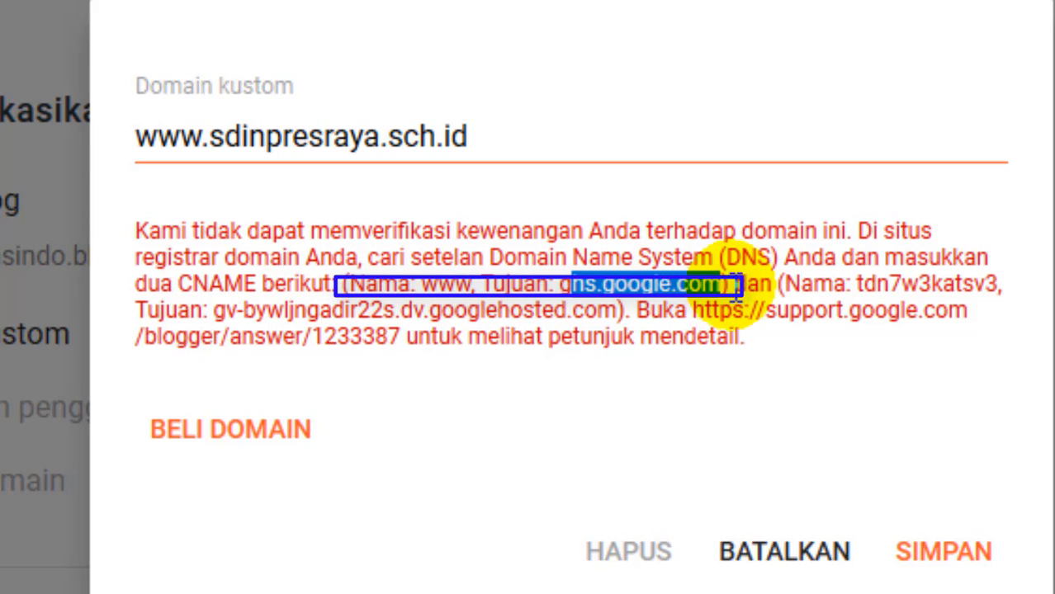
{"action": "mouse_move", "coordinate": [858, 286]}
{"action": "left_mouse_down"}
{"action": "mouse_move", "coordinate": [986, 302]}
{"action": "mouse_move", "coordinate": [986, 288]}
{"action": "left_mouse_up"}
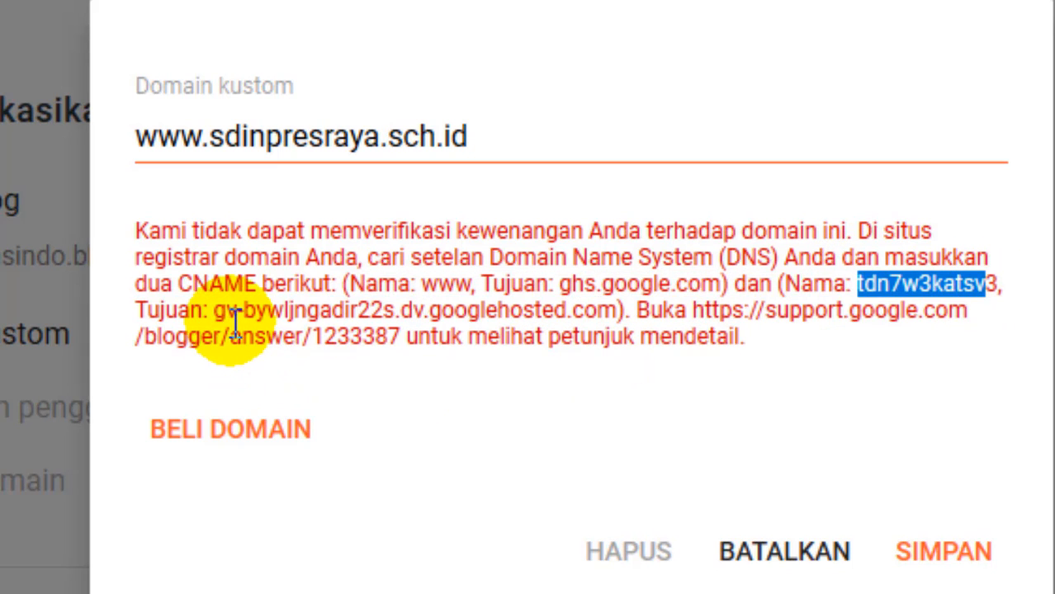
{"action": "left_click_drag", "start_coordinate": [225, 311], "coordinate": [607, 312]}
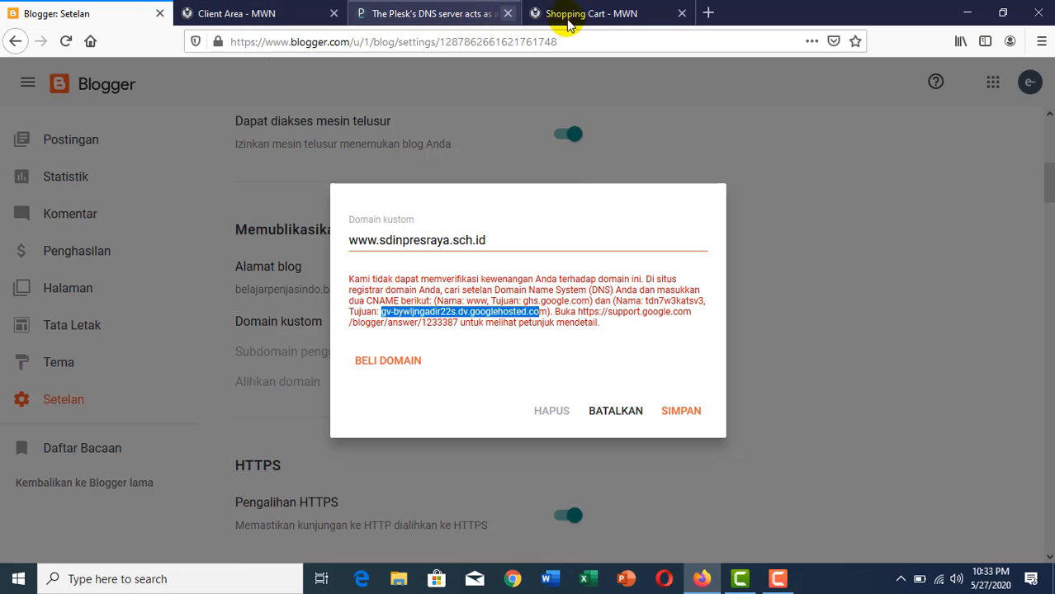
Switch to Plesk and start a new resource record of type CNAME in the ggd-nagekeo.org DNS zone.
{"action": "left_click", "coordinate": [596, 14]}
{"action": "left_click", "coordinate": [436, 15]}
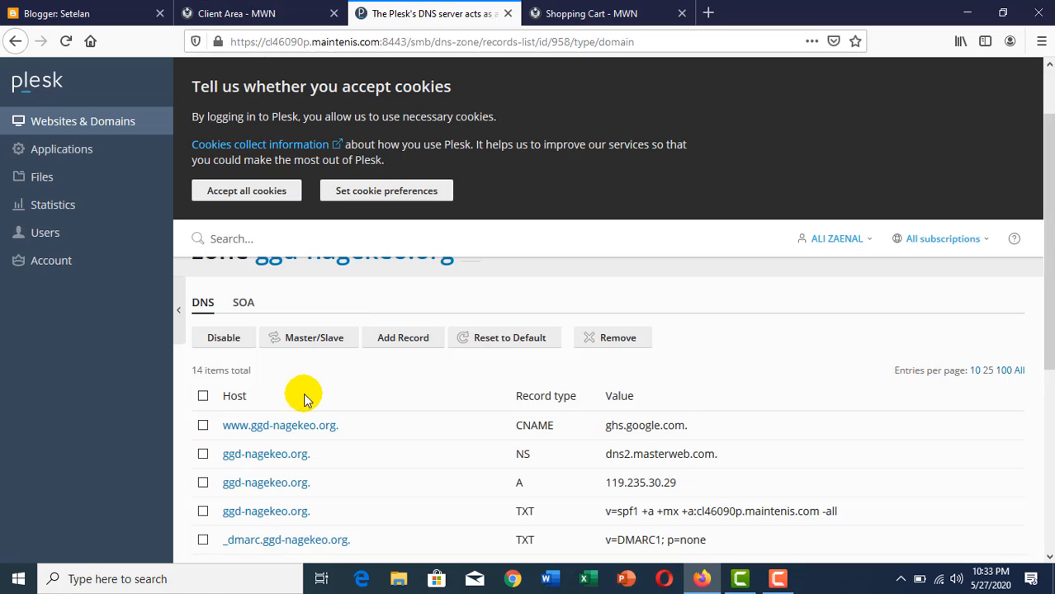
{"action": "left_click", "coordinate": [414, 344]}
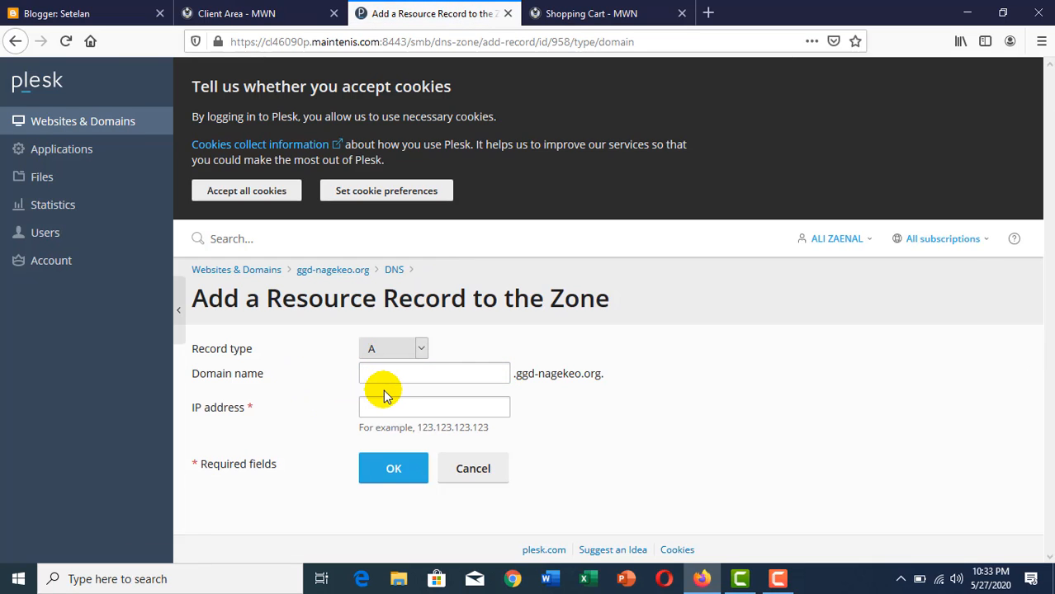
{"action": "left_click", "coordinate": [423, 350]}
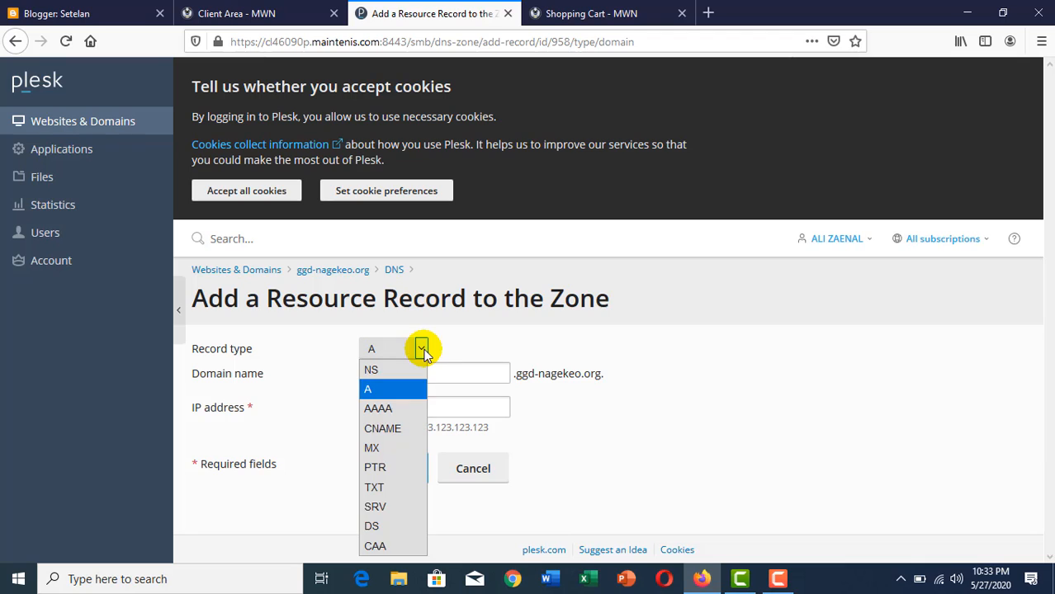
{"action": "left_click", "coordinate": [382, 429]}
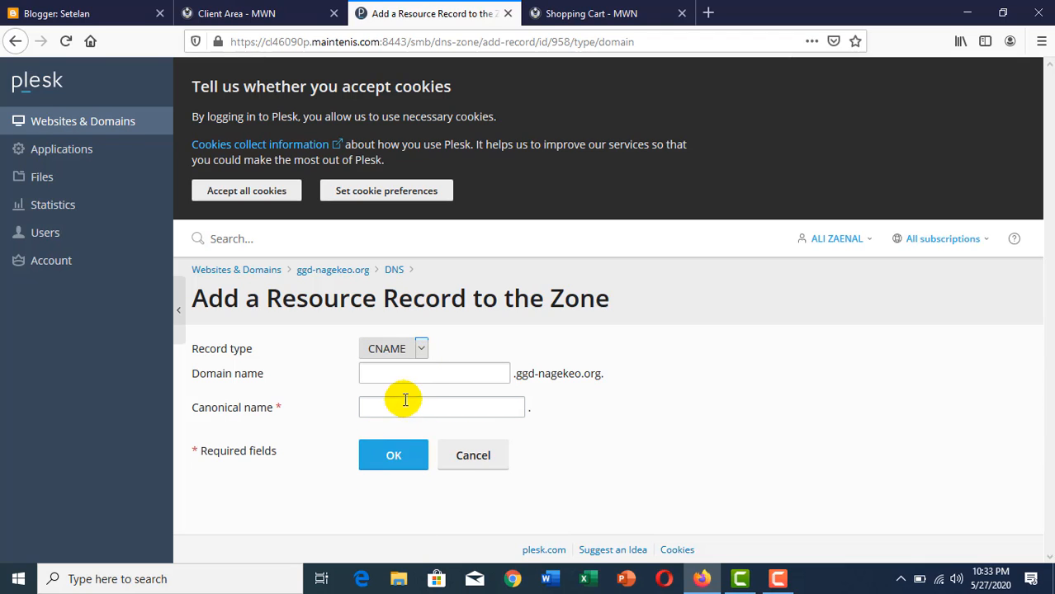
{"action": "left_click", "coordinate": [395, 377]}
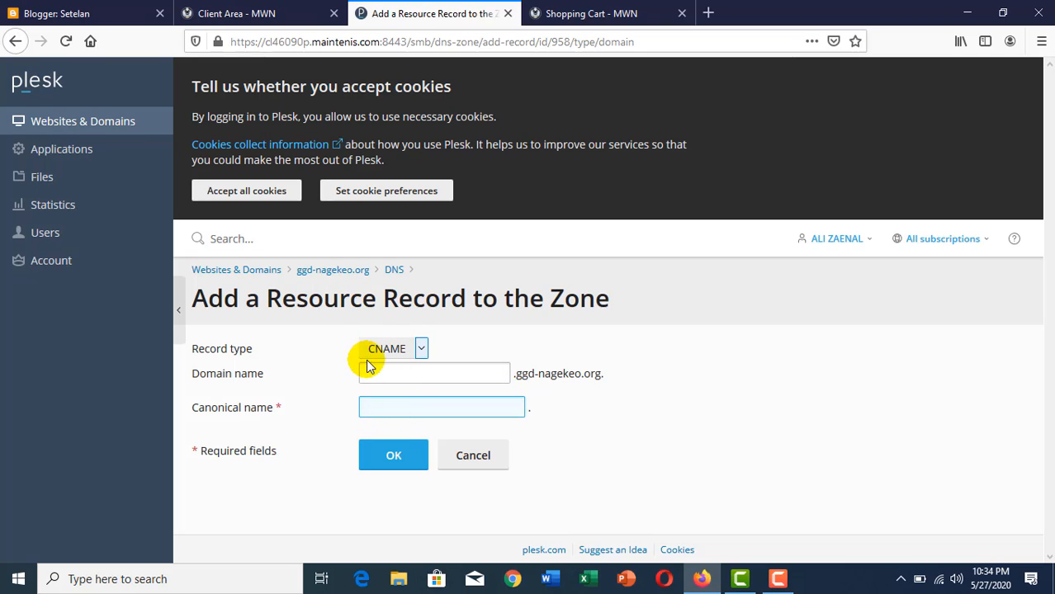
Check the first CNAME record's name www and target ghs.google.com in Blogger against the Plesk record form's fields.
{"action": "left_click", "coordinate": [85, 17]}
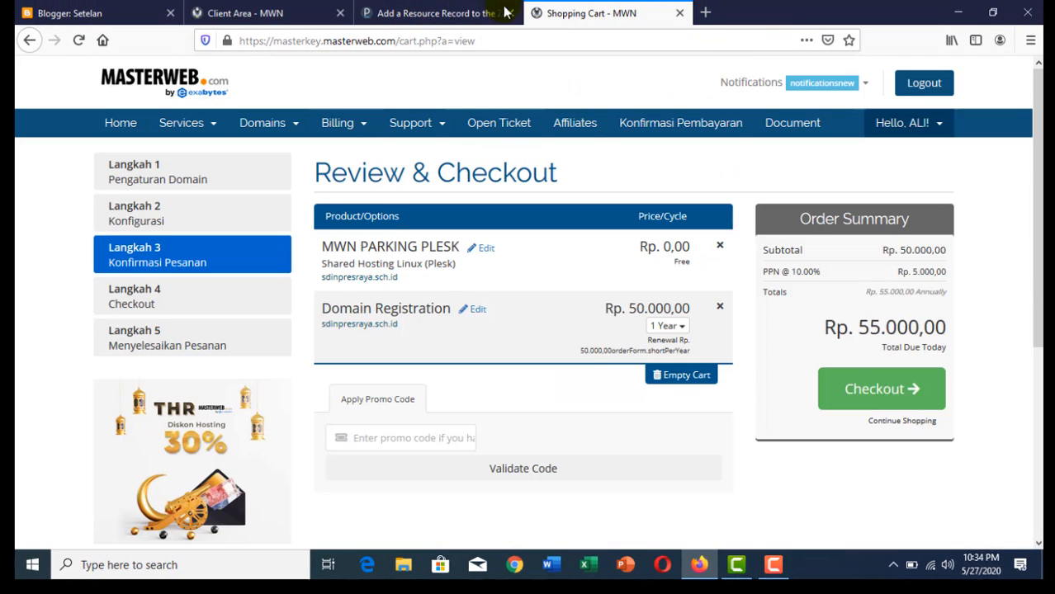
{"action": "left_click", "coordinate": [441, 13]}
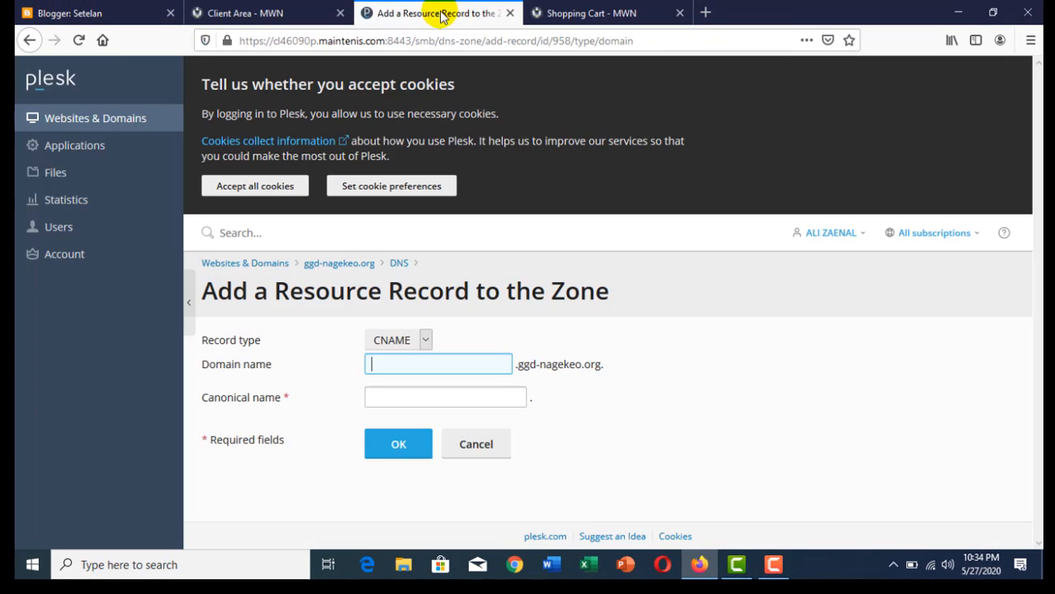
{"action": "left_click", "coordinate": [376, 401]}
{"action": "left_click", "coordinate": [118, 12]}
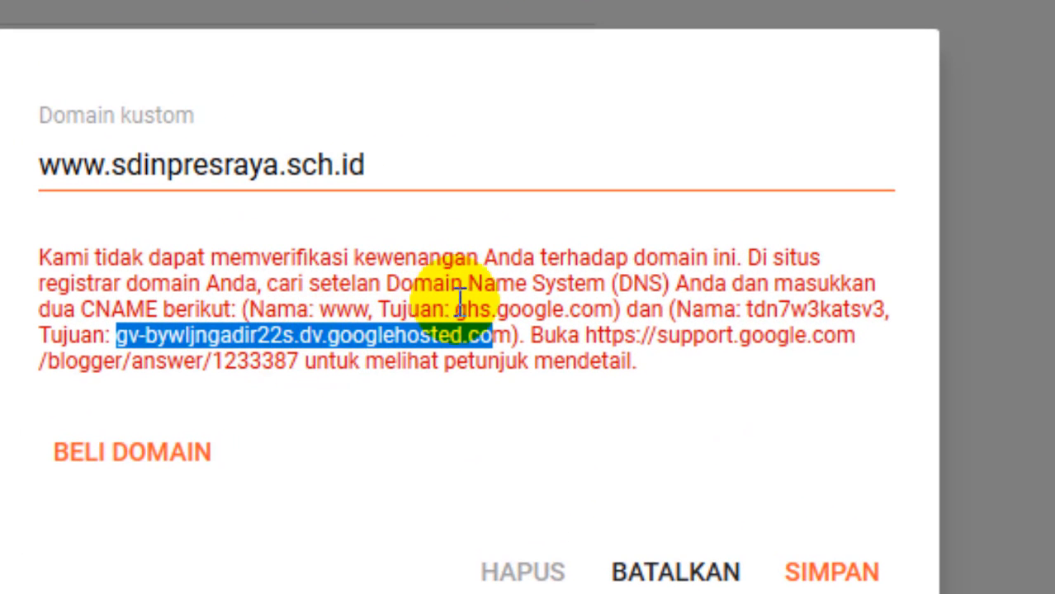
{"action": "left_click_drag", "start_coordinate": [455, 307], "coordinate": [615, 303]}
{"action": "left_click_drag", "start_coordinate": [318, 309], "coordinate": [370, 312]}
{"action": "left_click_drag", "start_coordinate": [455, 308], "coordinate": [607, 312]}
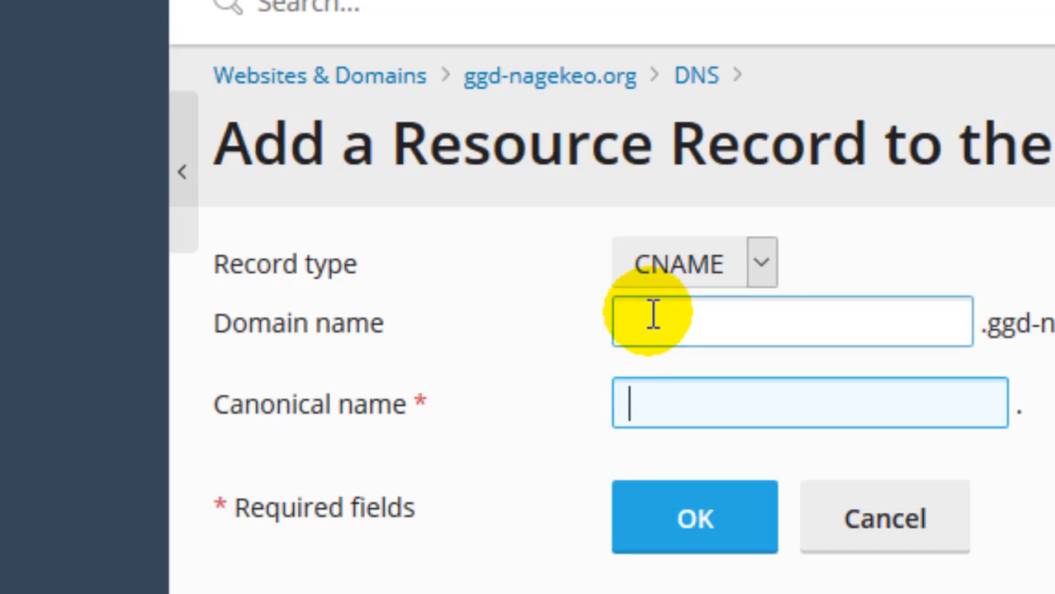
Go through the domain name and canonical name fields, then return to the zone's DNS record list without adding a record.
{"action": "left_click", "coordinate": [655, 317]}
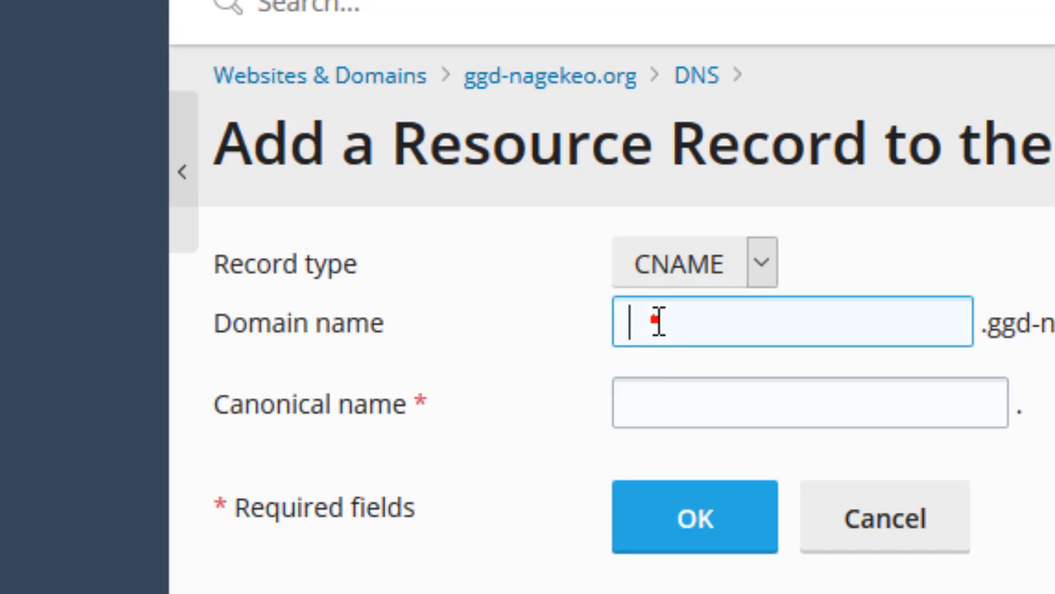
{"action": "left_click", "coordinate": [648, 398]}
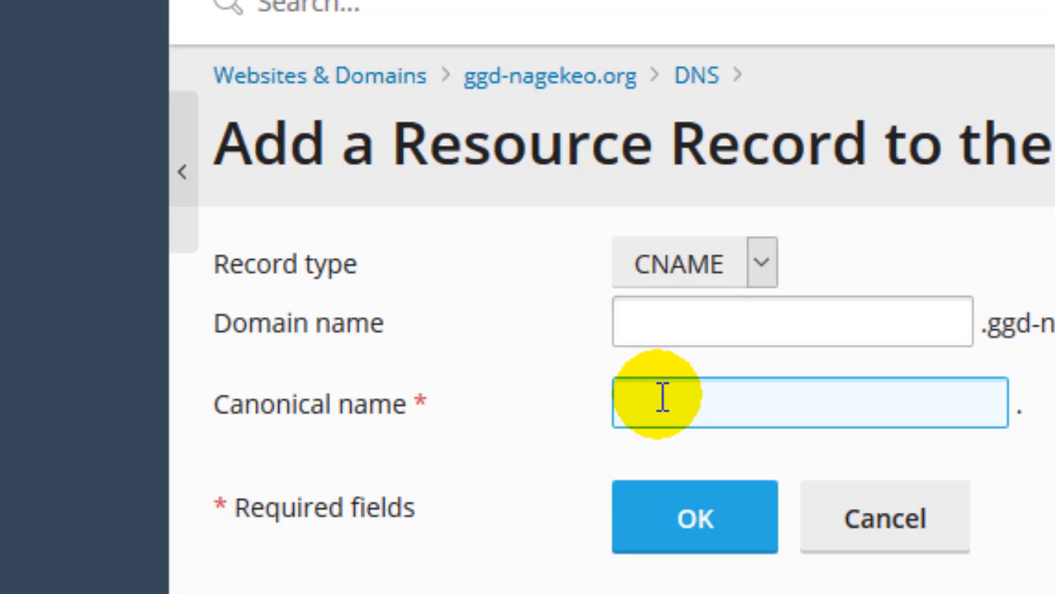
{"action": "left_click", "coordinate": [670, 535]}
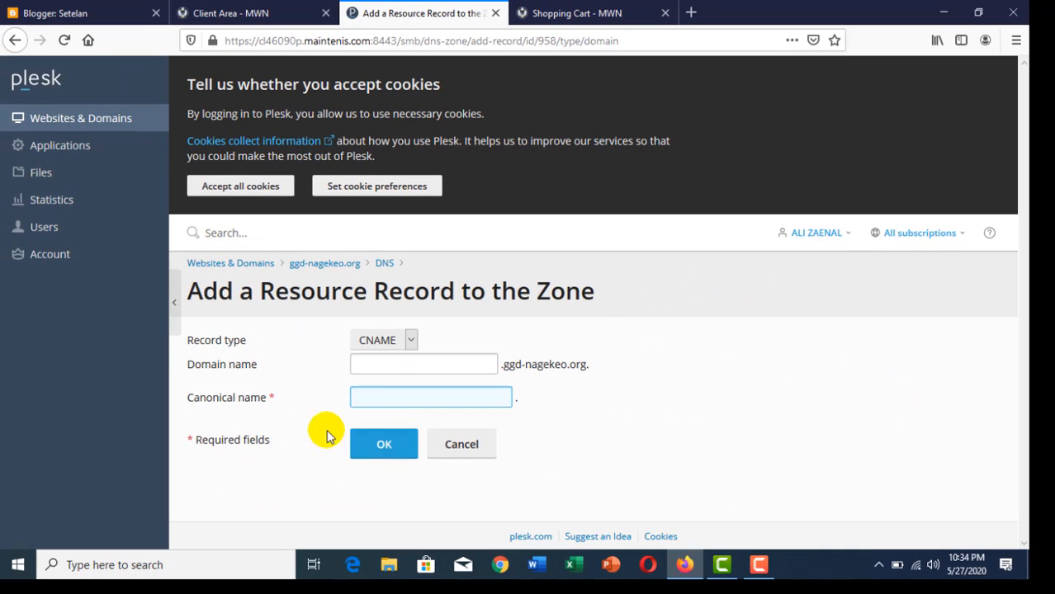
{"action": "left_click", "coordinate": [384, 264]}
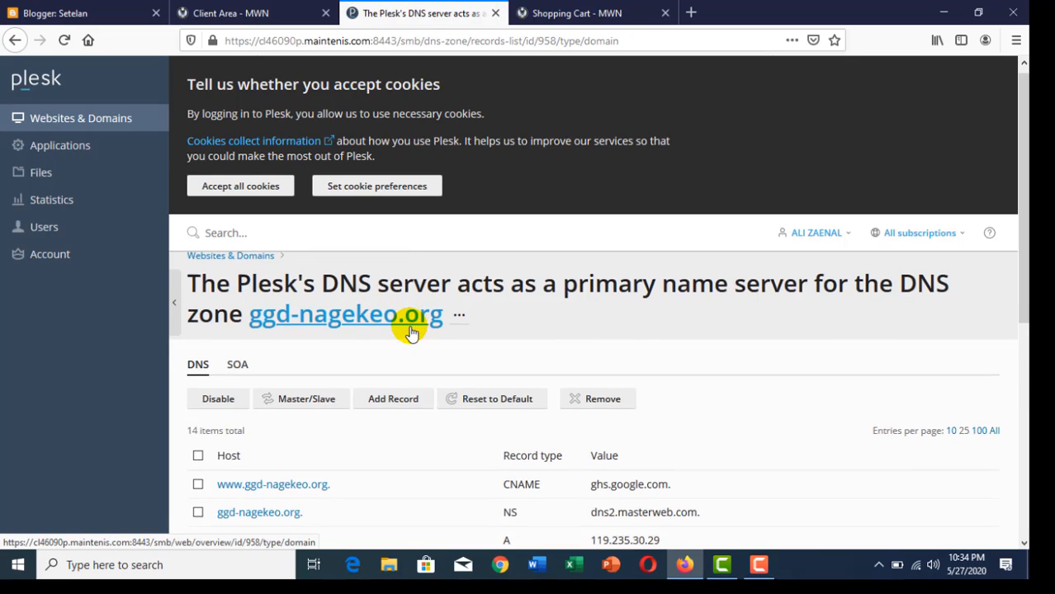
Review the zone's DNS records, select the second CNAME record's name in Blogger's message, and return to the Plesk record list.
{"action": "scroll", "coordinate": [446, 347], "scroll_direction": "down", "scroll_amount": 3}
{"action": "scroll", "coordinate": [460, 357], "scroll_direction": "down", "scroll_amount": 2}
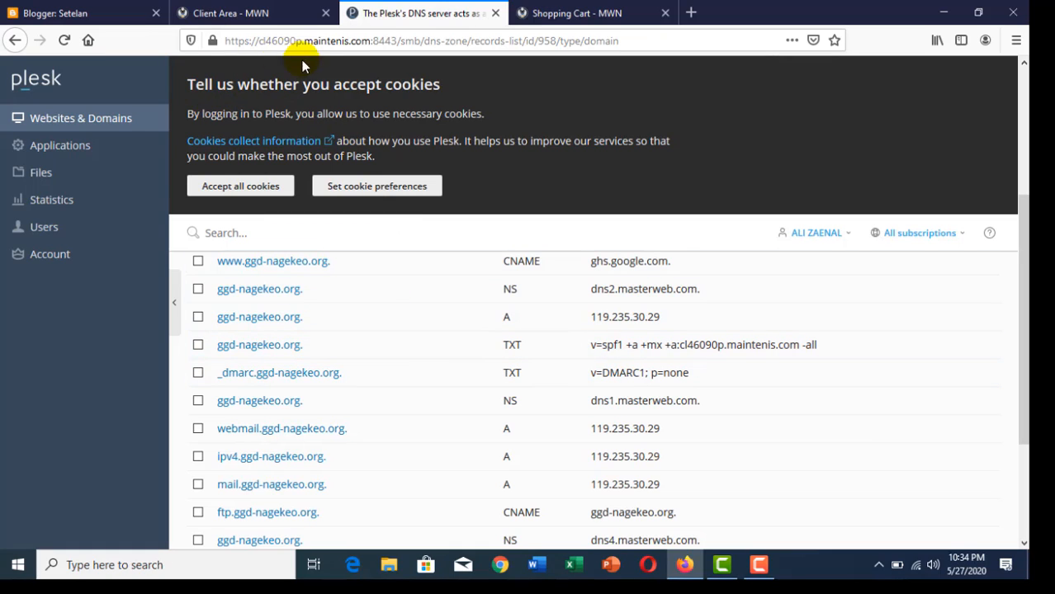
{"action": "left_click", "coordinate": [87, 12]}
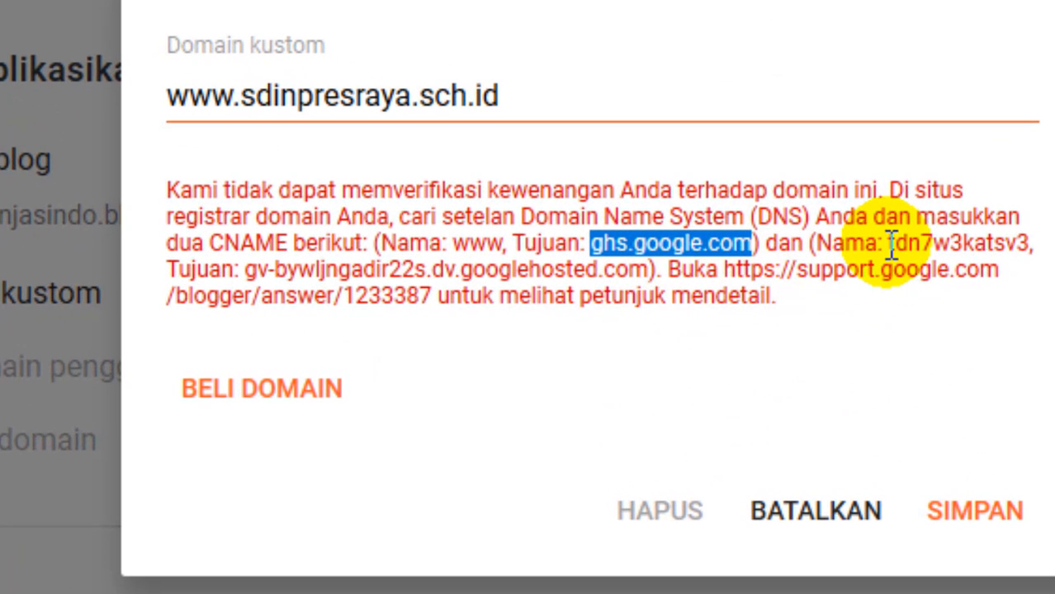
{"action": "left_click_drag", "start_coordinate": [890, 244], "coordinate": [1024, 246]}
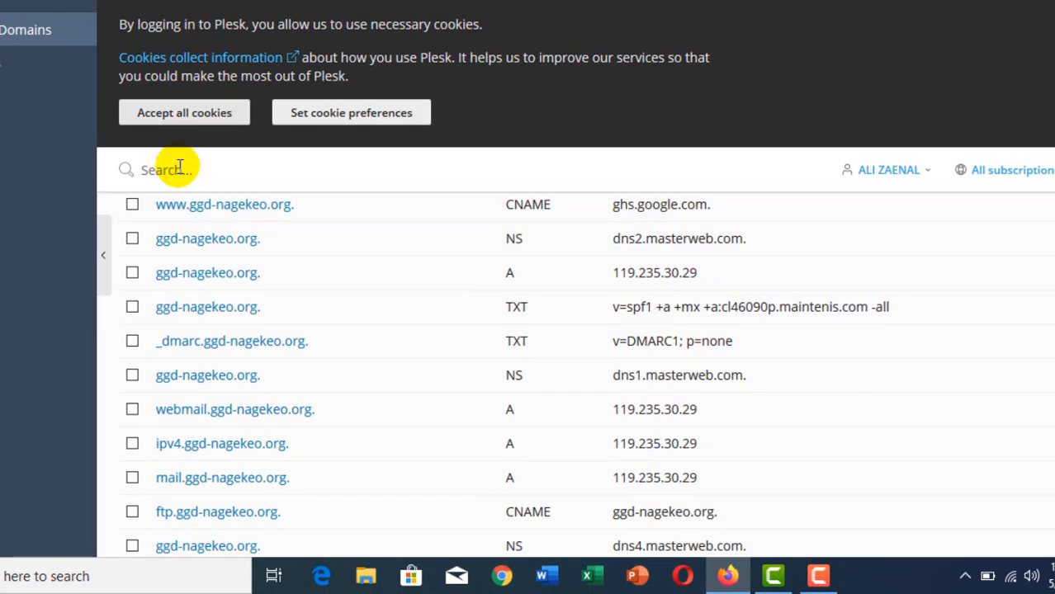
{"action": "scroll", "coordinate": [306, 249], "scroll_direction": "up", "scroll_amount": 4}
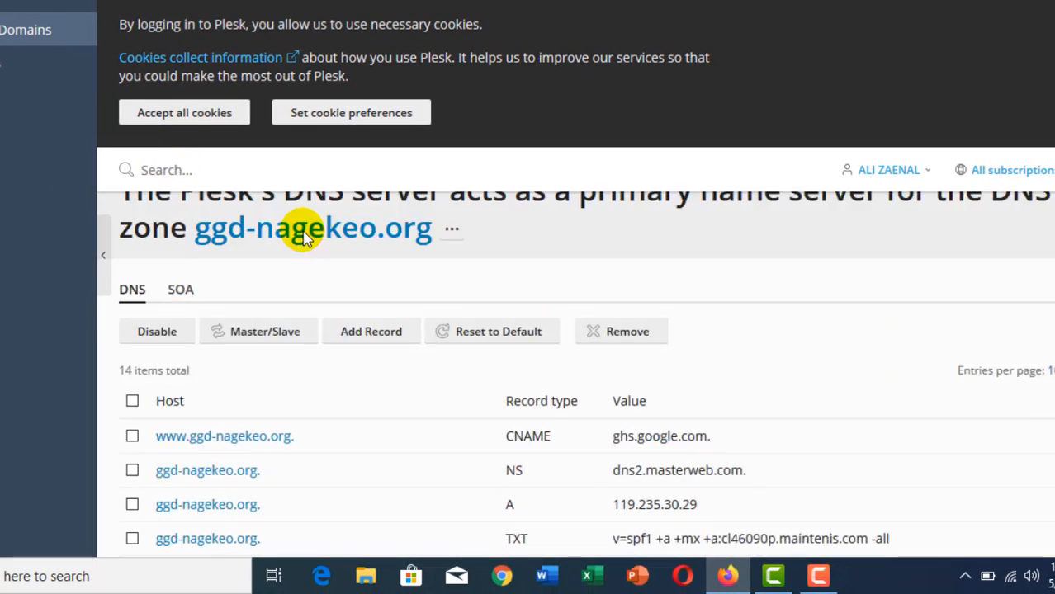
Start a new resource record of type CNAME in the ggd-nagekeo.org zone and go to its domain name field.
{"action": "left_click", "coordinate": [352, 385]}
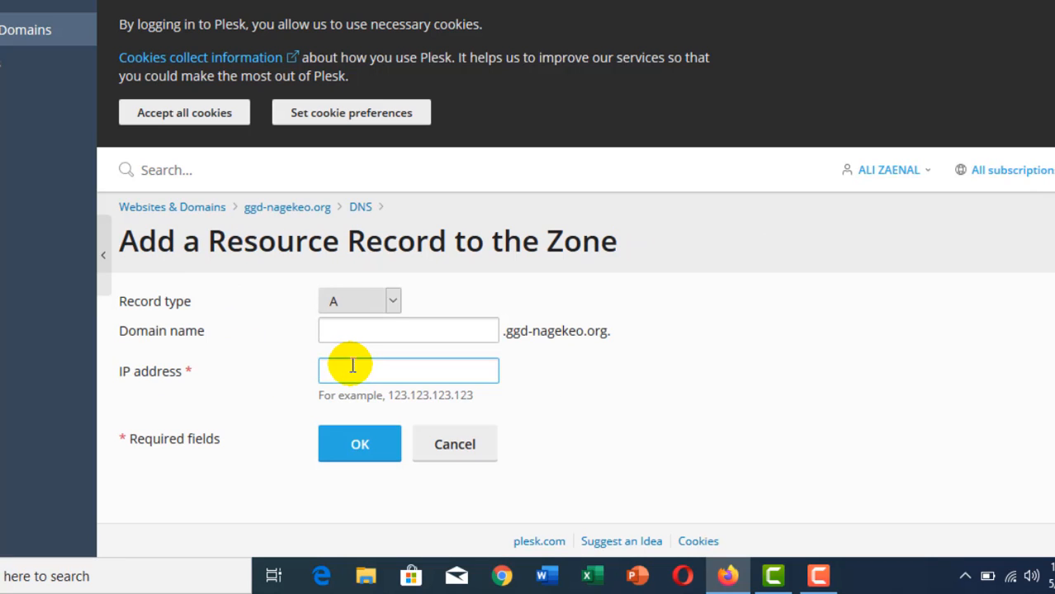
{"action": "left_click", "coordinate": [393, 303]}
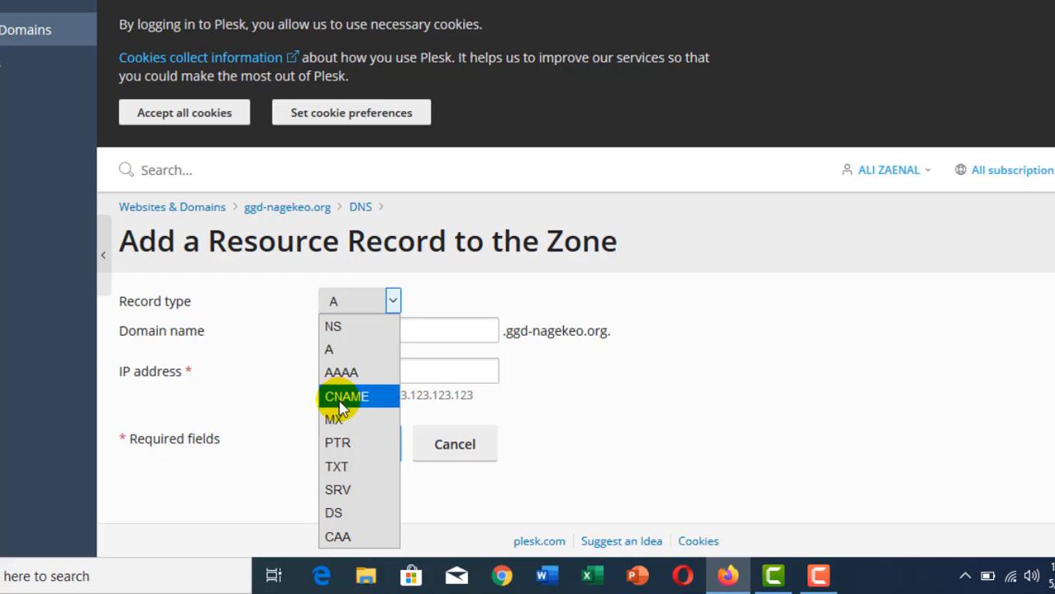
{"action": "left_click", "coordinate": [335, 393]}
{"action": "left_click", "coordinate": [339, 331]}
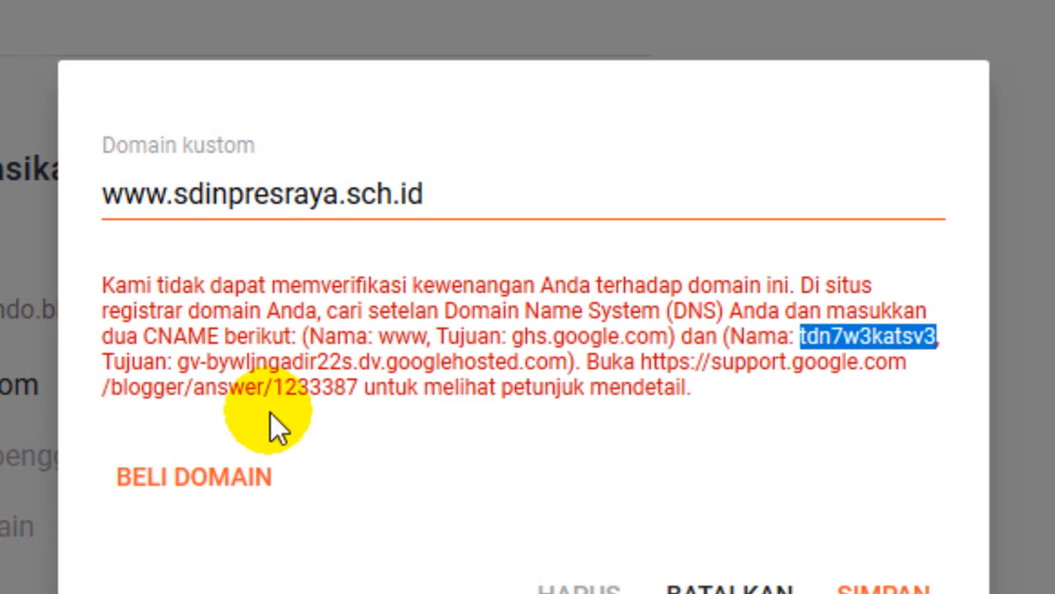
Select the second CNAME record's target in Blogger's message and return to the canonical name field of the Plesk record form.
{"action": "left_click_drag", "start_coordinate": [180, 361], "coordinate": [568, 362]}
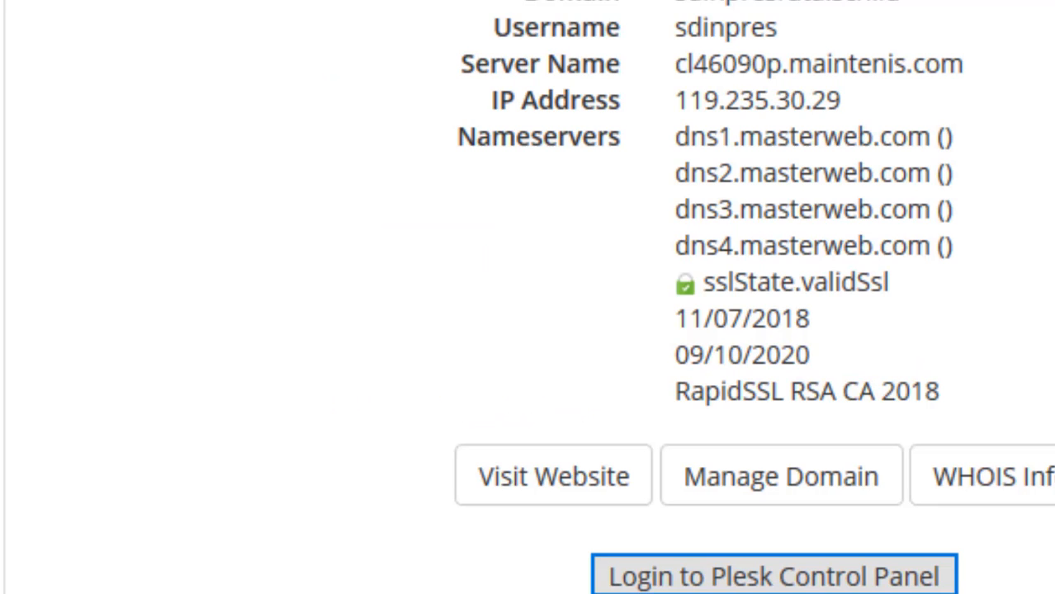
{"action": "left_click", "coordinate": [413, 14]}
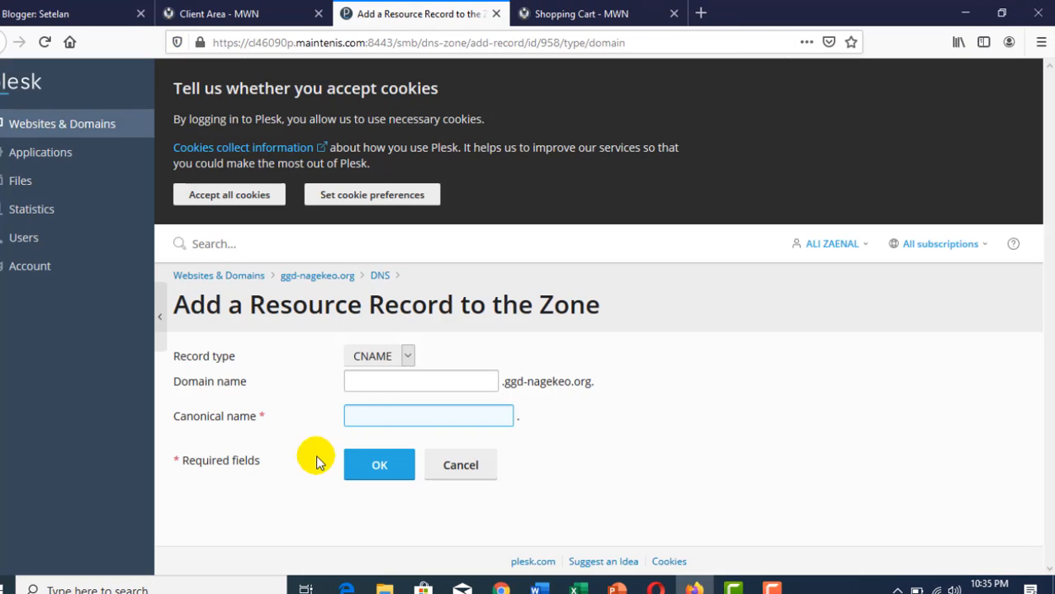
{"action": "left_click", "coordinate": [383, 421]}
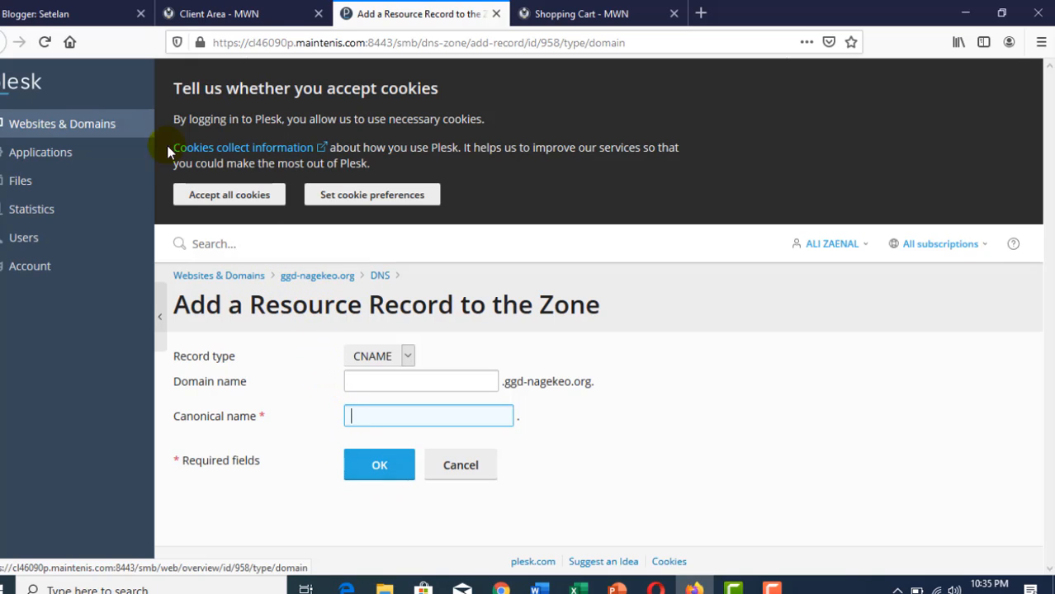
{"action": "left_click", "coordinate": [55, 10]}
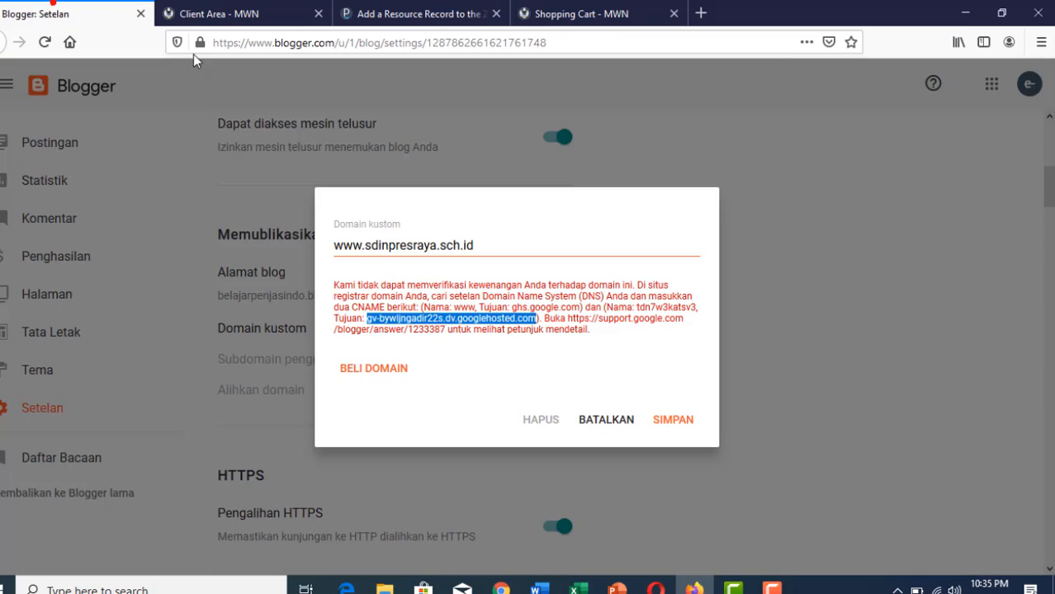
{"action": "left_click", "coordinate": [681, 426]}
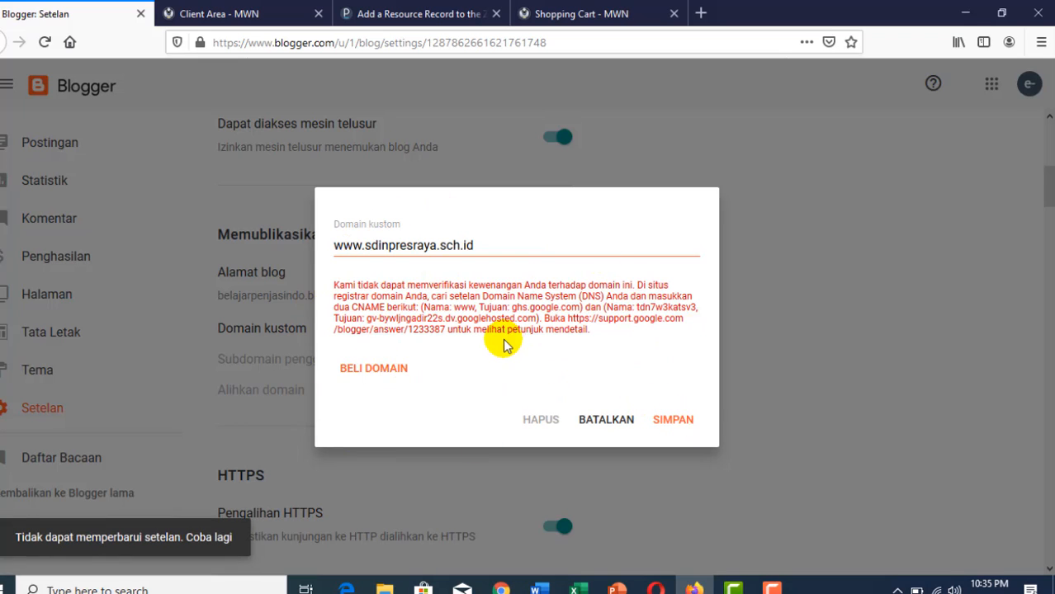
{"action": "left_click", "coordinate": [267, 19]}
{"action": "left_click", "coordinate": [449, 12]}
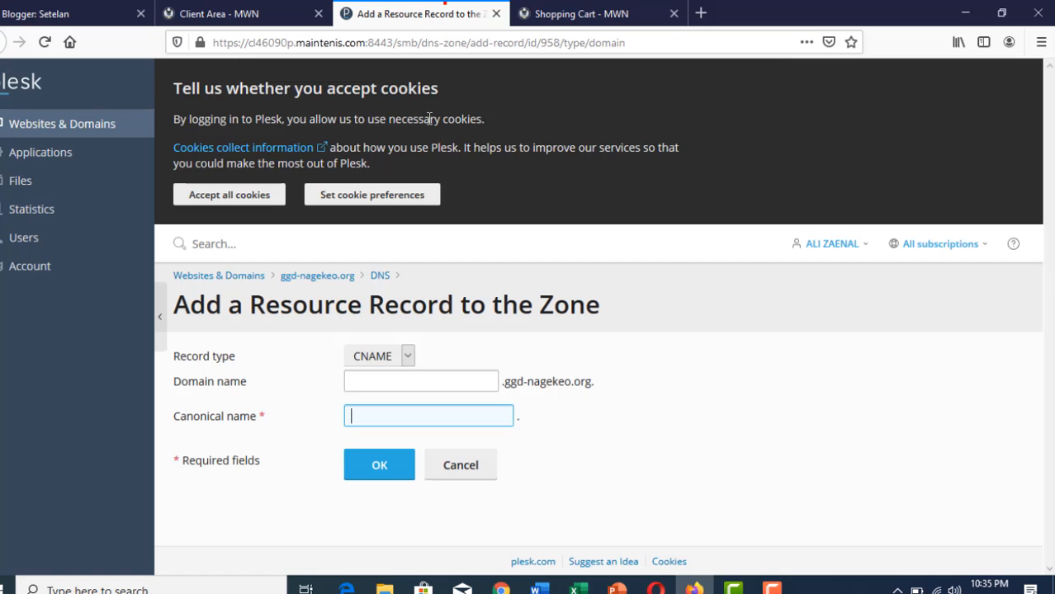
{"action": "left_click", "coordinate": [75, 8]}
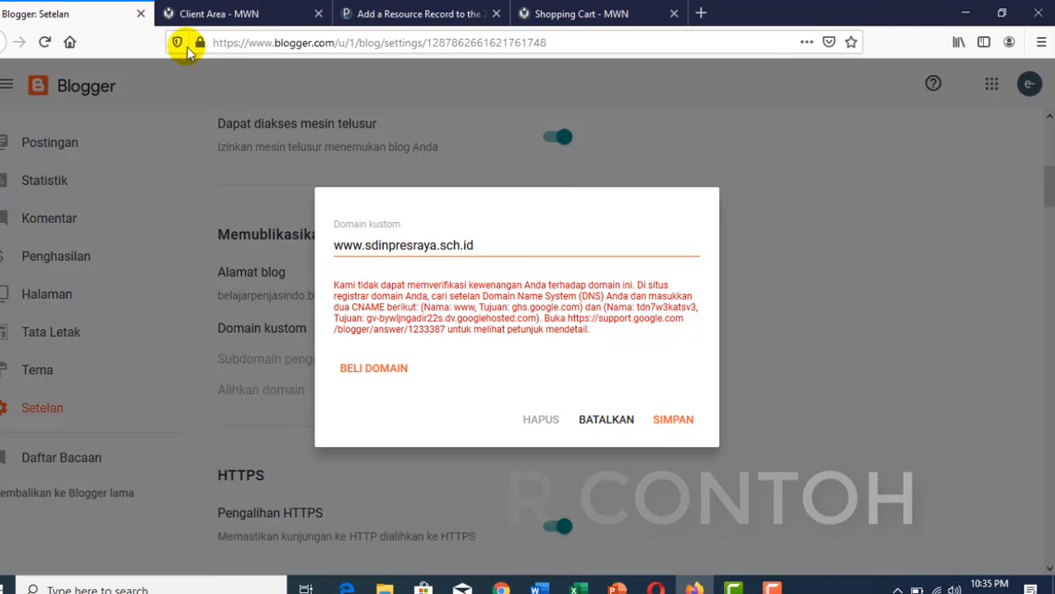
Return to the Plesk DNS record list without adding a record, and review the zone's records and the hosting details in the client area.
{"action": "left_click", "coordinate": [351, 18]}
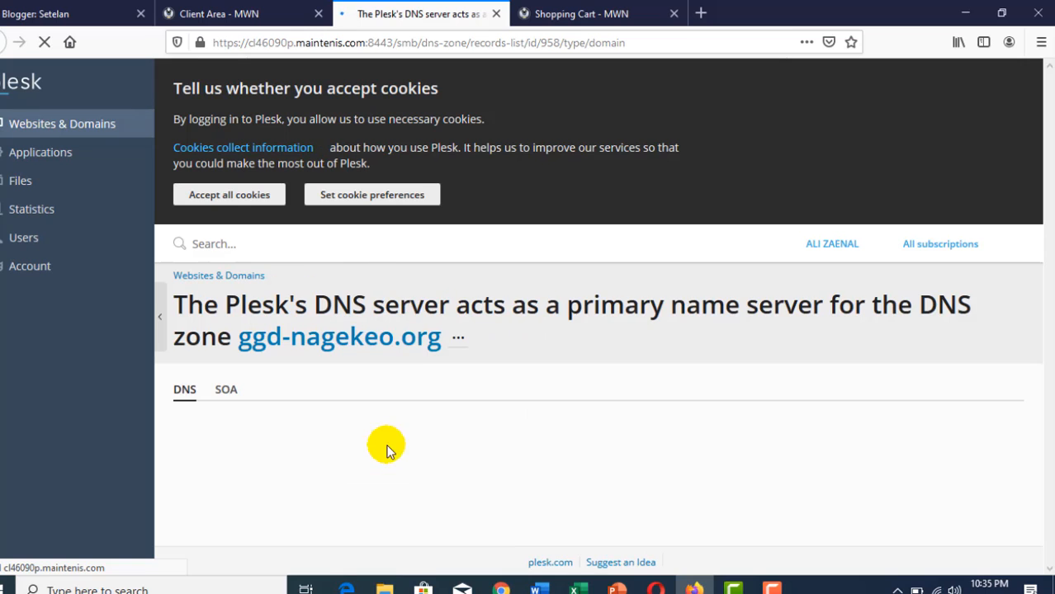
{"action": "scroll", "coordinate": [452, 485], "scroll_direction": "down", "scroll_amount": 2}
{"action": "scroll", "coordinate": [451, 487], "scroll_direction": "down", "scroll_amount": 3}
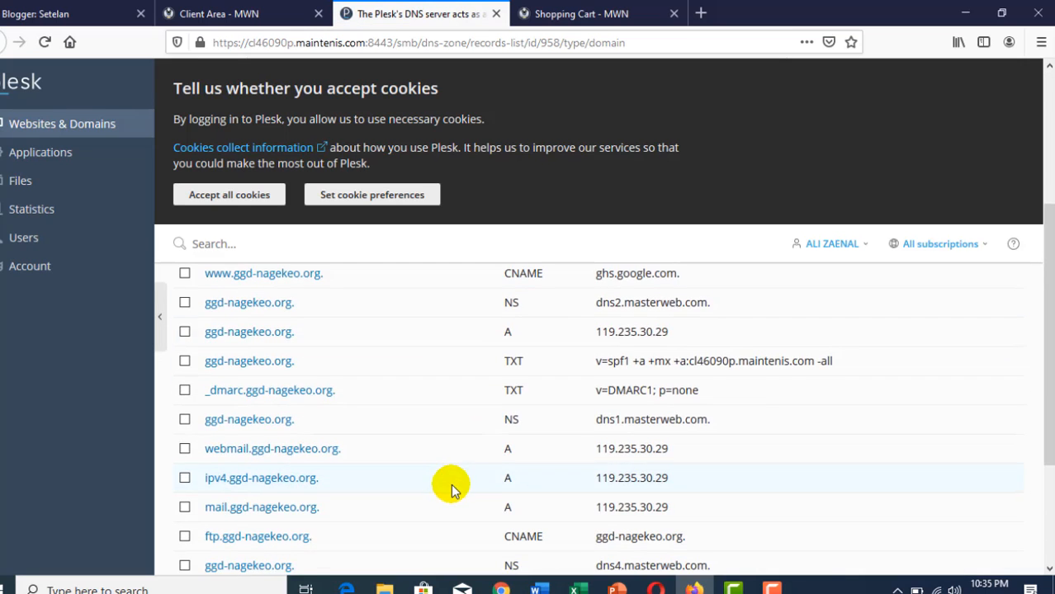
{"action": "scroll", "coordinate": [449, 483], "scroll_direction": "up", "scroll_amount": 5}
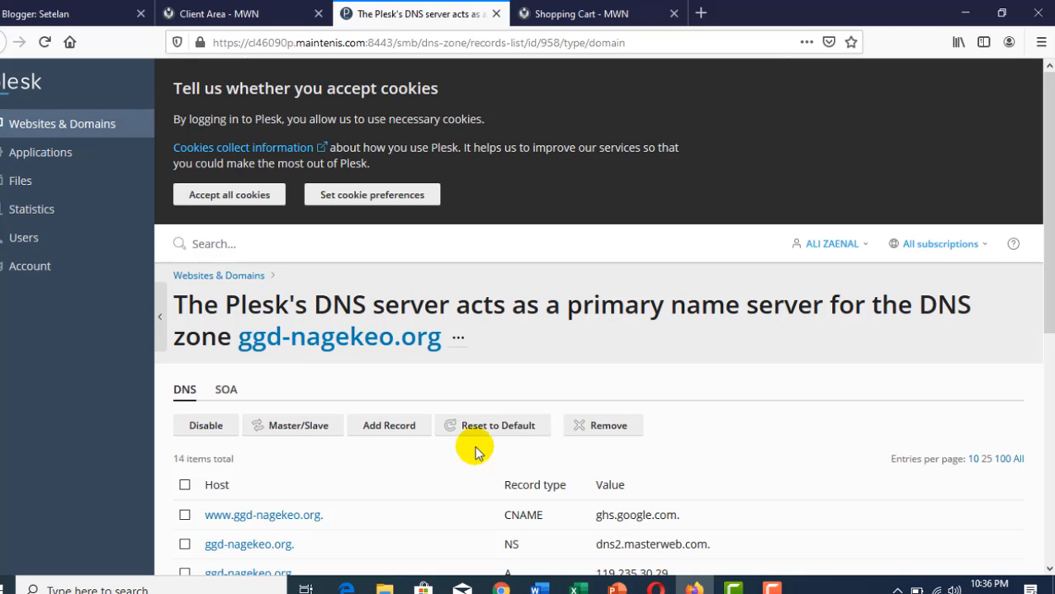
{"action": "left_click", "coordinate": [242, 14]}
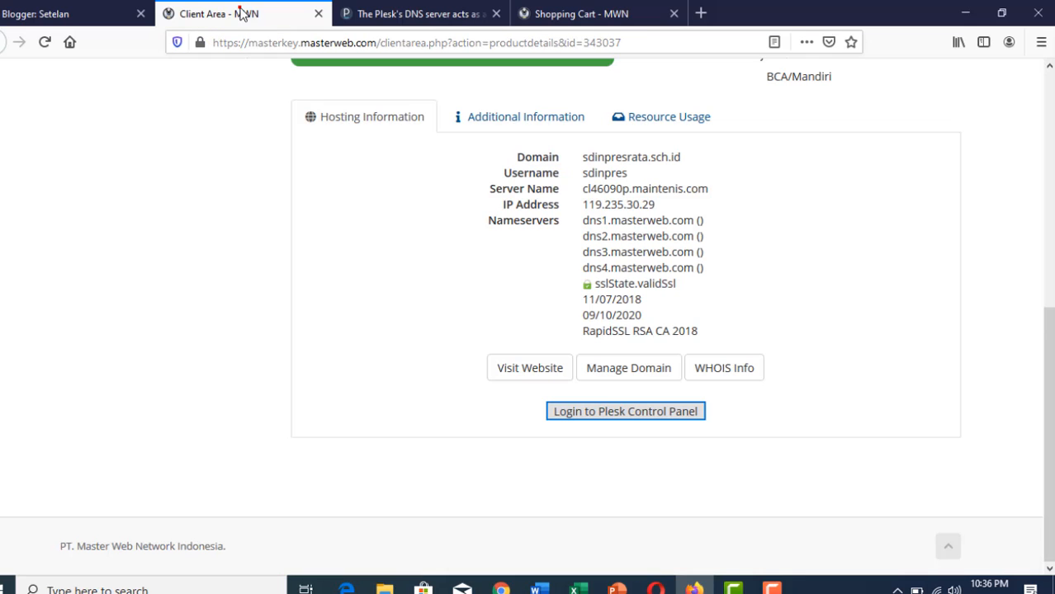
{"action": "left_click", "coordinate": [401, 14]}
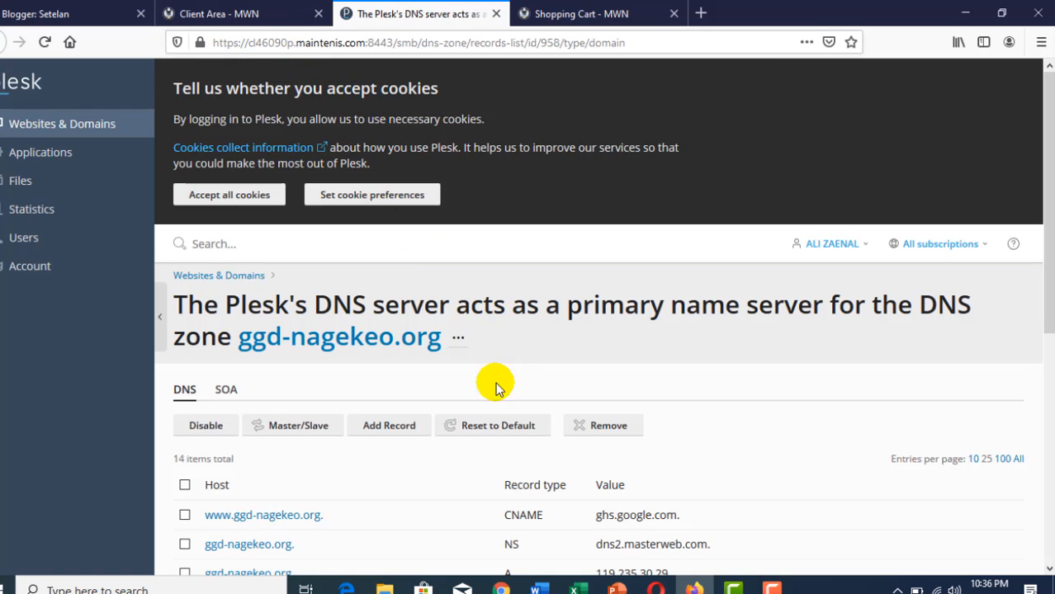
{"action": "left_click", "coordinate": [242, 16]}
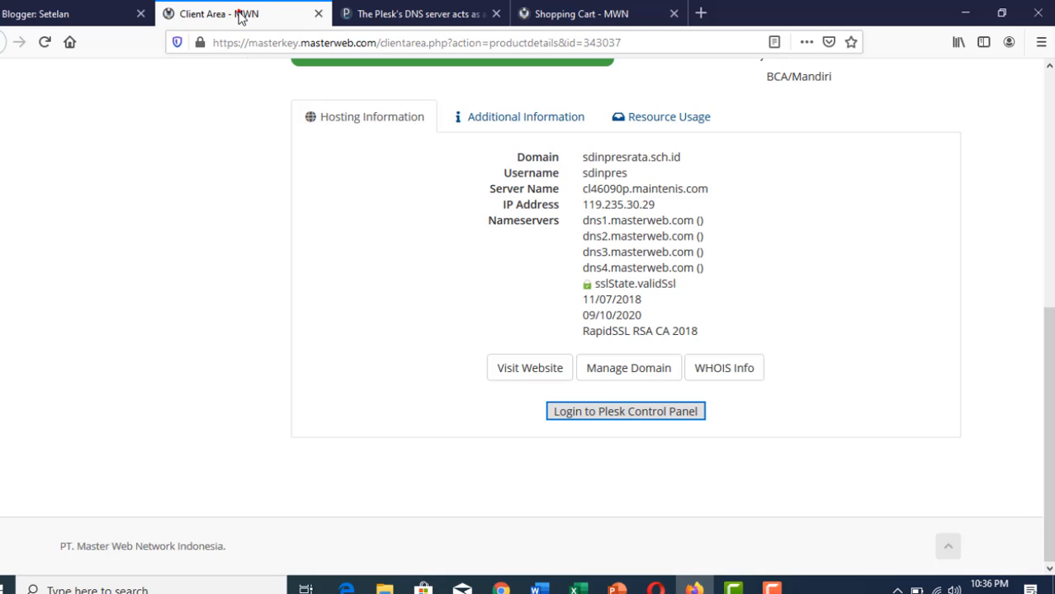
{"action": "scroll", "coordinate": [555, 287], "scroll_direction": "up", "scroll_amount": 5}
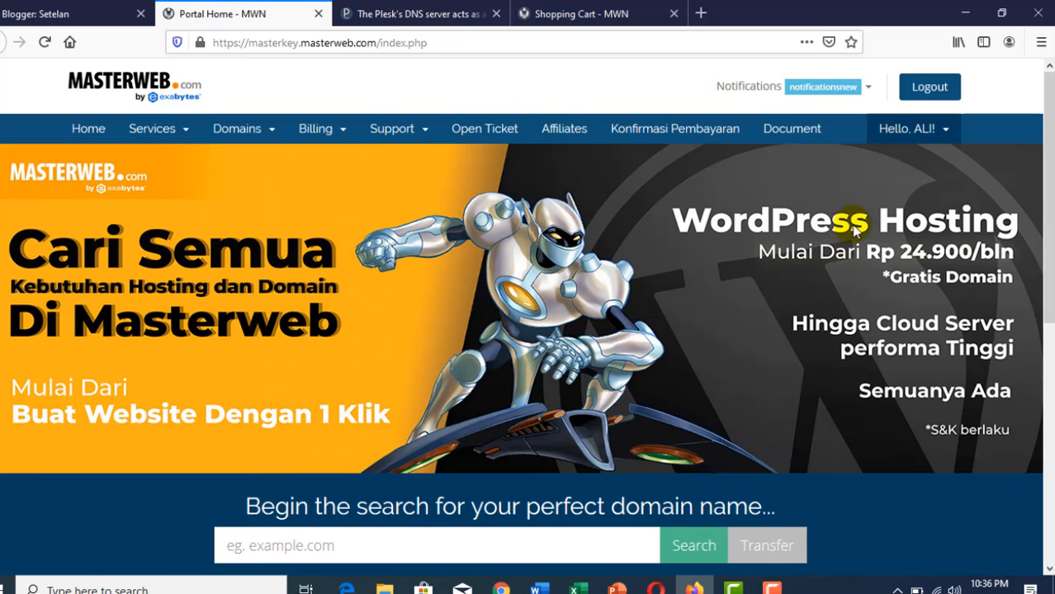
{"action": "scroll", "coordinate": [828, 320], "scroll_direction": "down", "scroll_amount": 5}
{"action": "scroll", "coordinate": [790, 347], "scroll_direction": "up", "scroll_amount": 5}
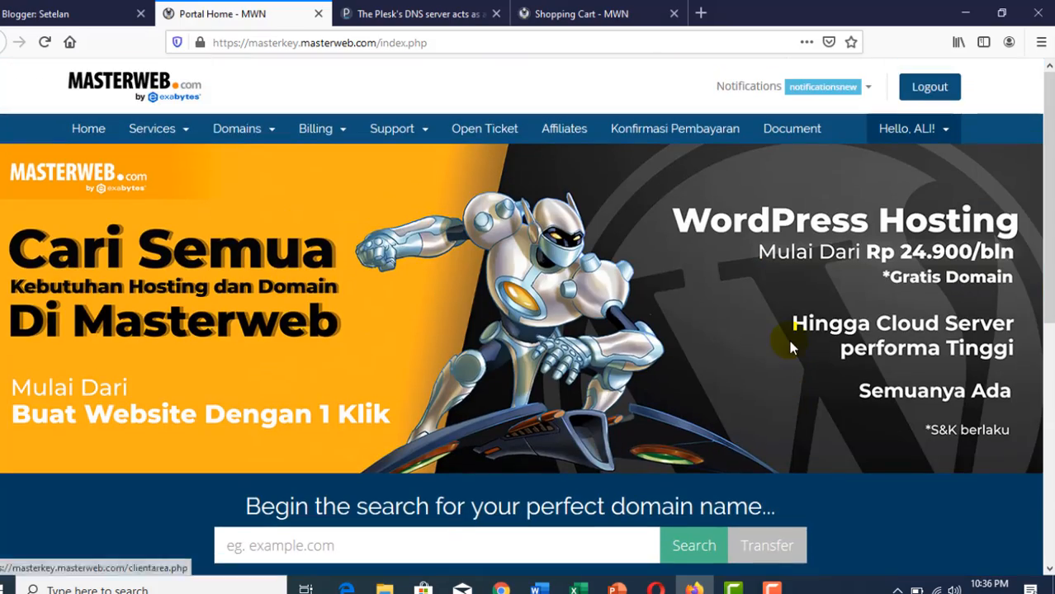
{"action": "left_click", "coordinate": [275, 44]}
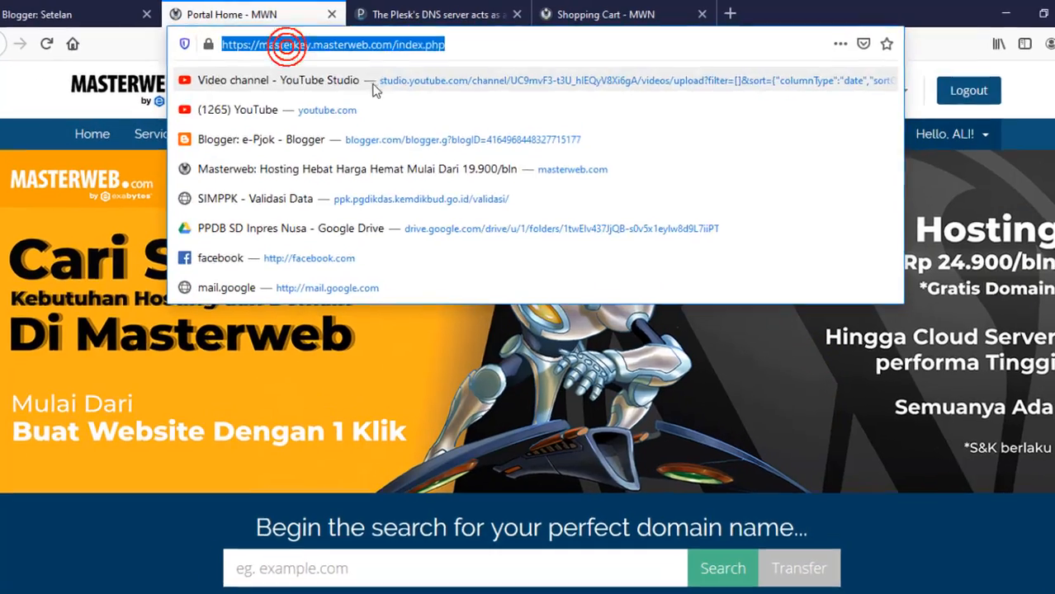
{"action": "type", "text": "masterweb.com/"}
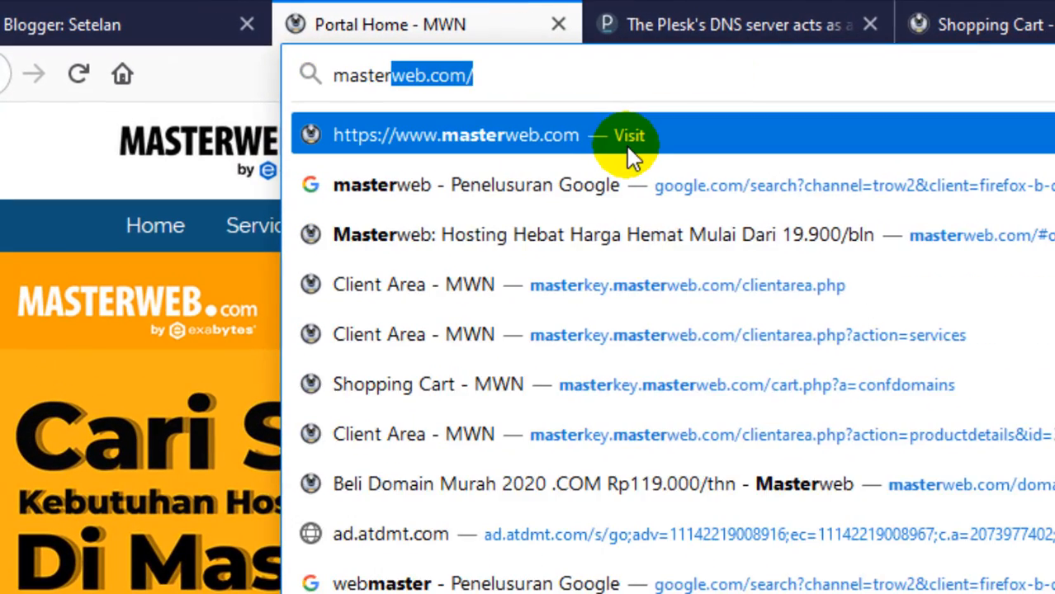
{"action": "left_click", "coordinate": [628, 149]}
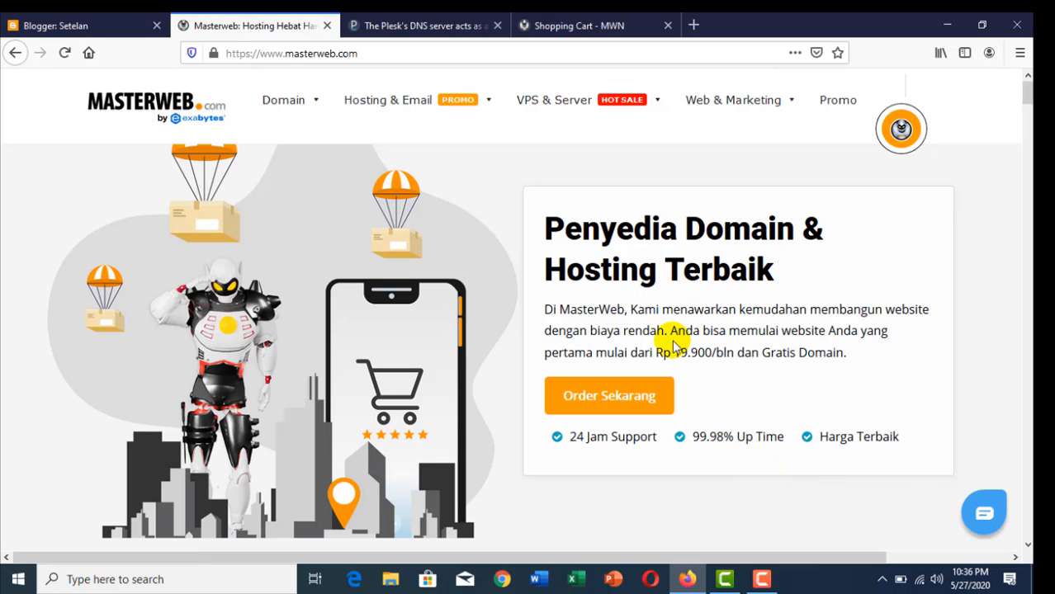
Open the Masterweb support chat, enter the Bantuan Teknis conversation and answer Ya to whether the problem was resolved.
{"action": "left_click", "coordinate": [646, 403]}
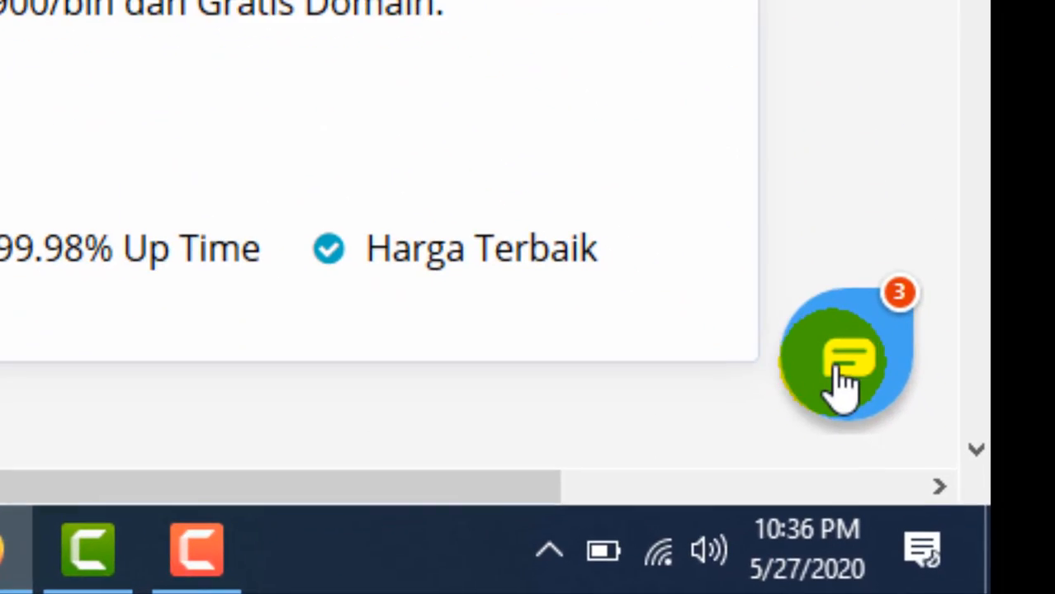
{"action": "left_click", "coordinate": [838, 384]}
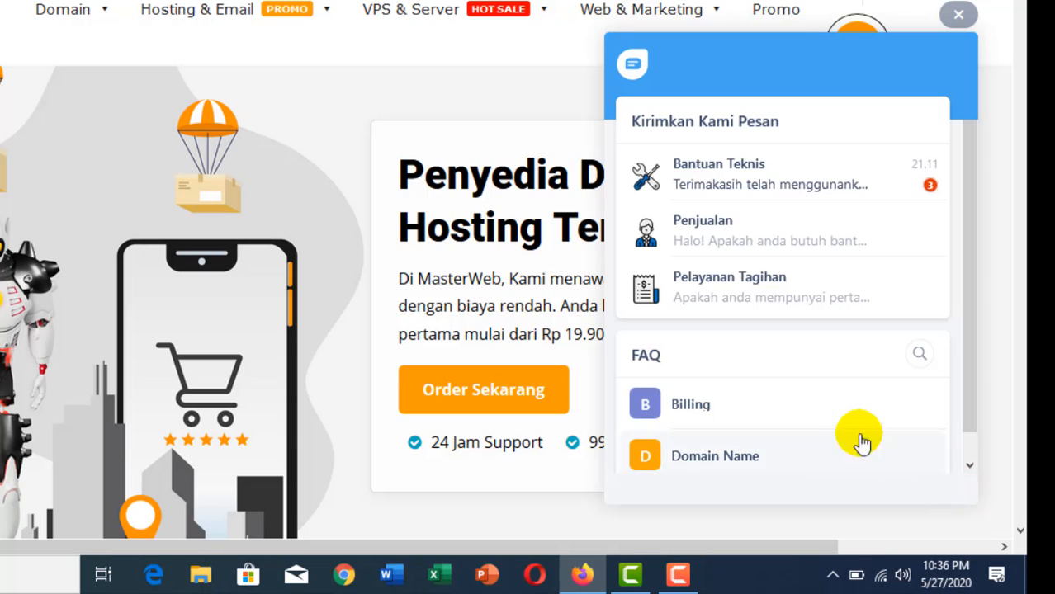
{"action": "scroll", "coordinate": [714, 398], "scroll_direction": "down", "scroll_amount": 3}
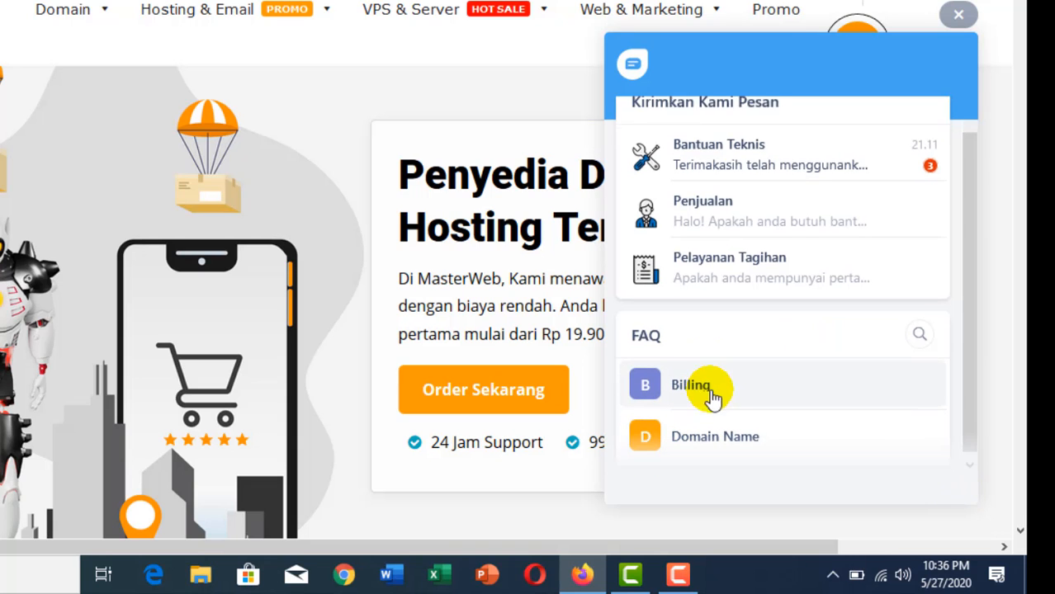
{"action": "scroll", "coordinate": [718, 405], "scroll_direction": "up", "scroll_amount": 3}
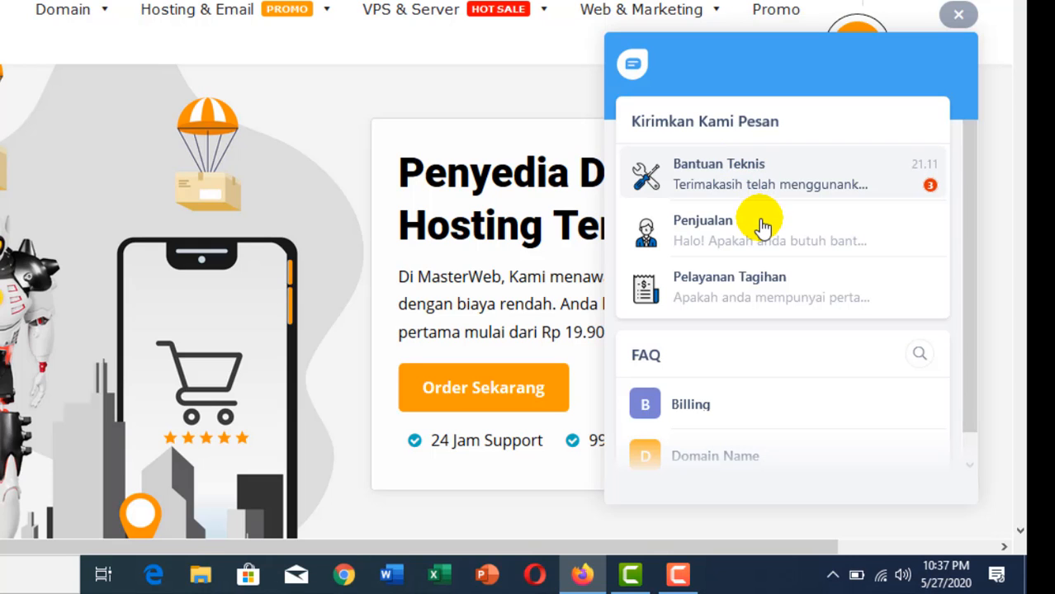
{"action": "left_click", "coordinate": [760, 189]}
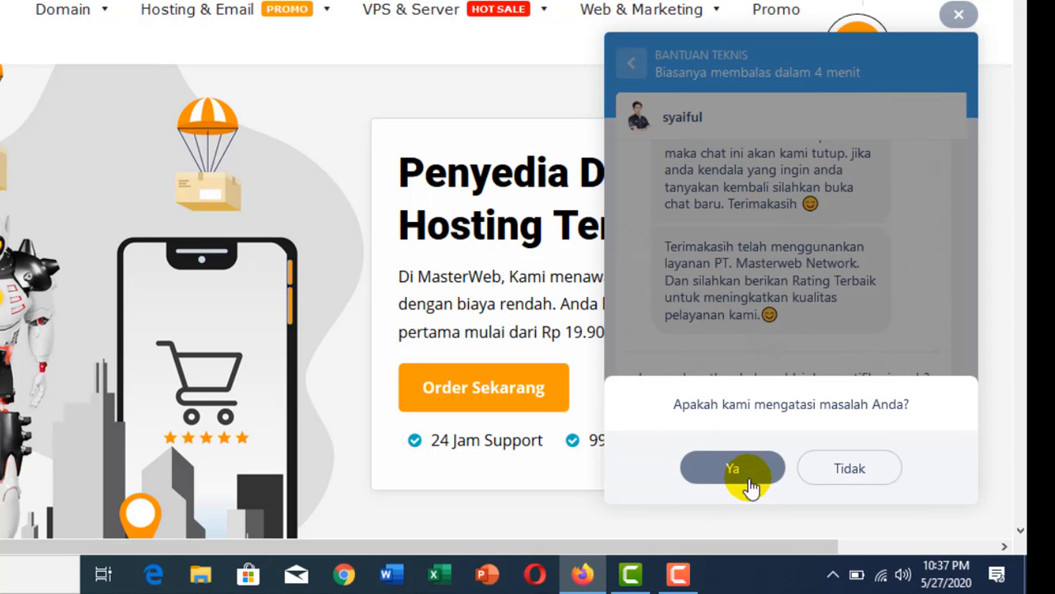
{"action": "left_click", "coordinate": [734, 471]}
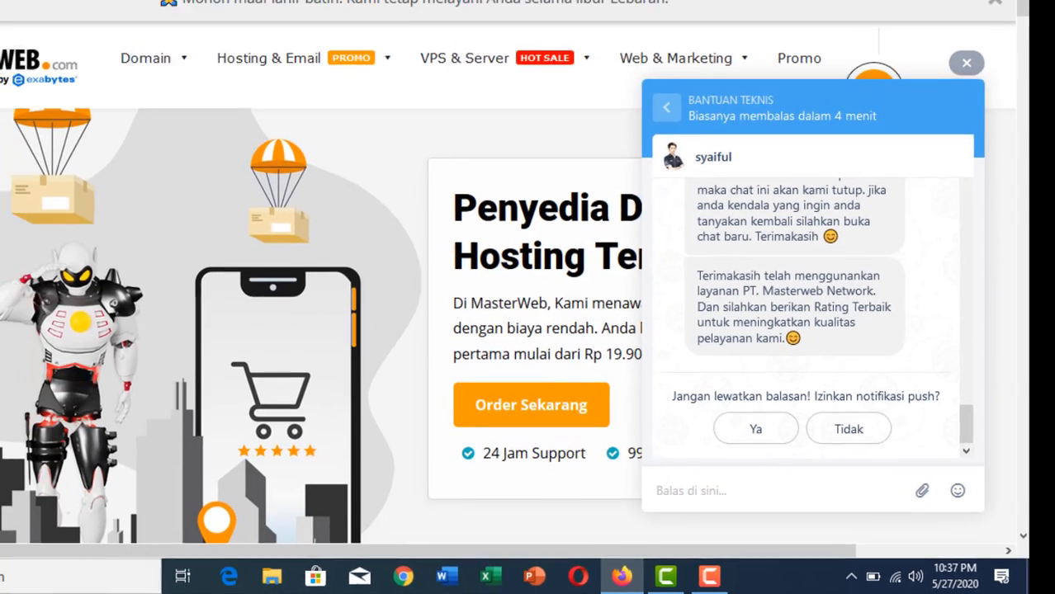
Switch back to Blogger, cancel the custom domain dialog and return to the Dasar section of the blog settings.
{"action": "left_click", "coordinate": [87, 24]}
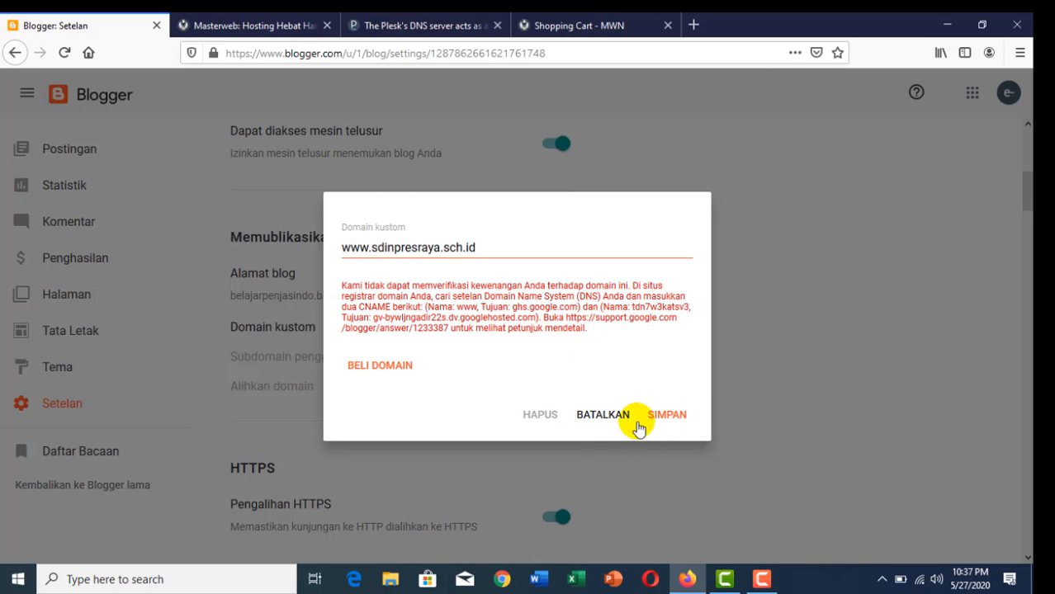
{"action": "left_click", "coordinate": [601, 416]}
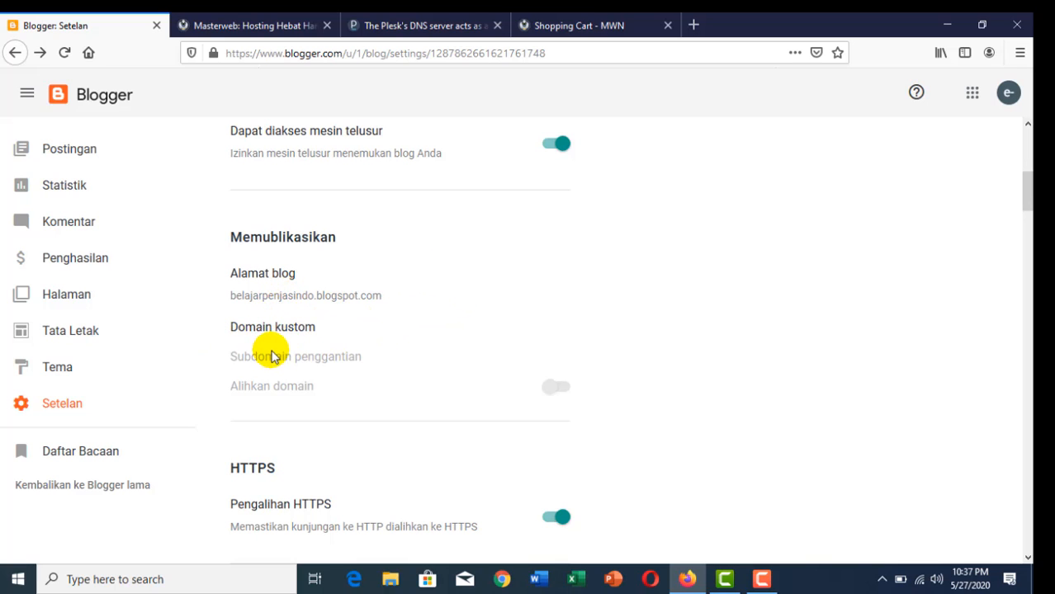
{"action": "scroll", "coordinate": [118, 337], "scroll_direction": "up", "scroll_amount": 5}
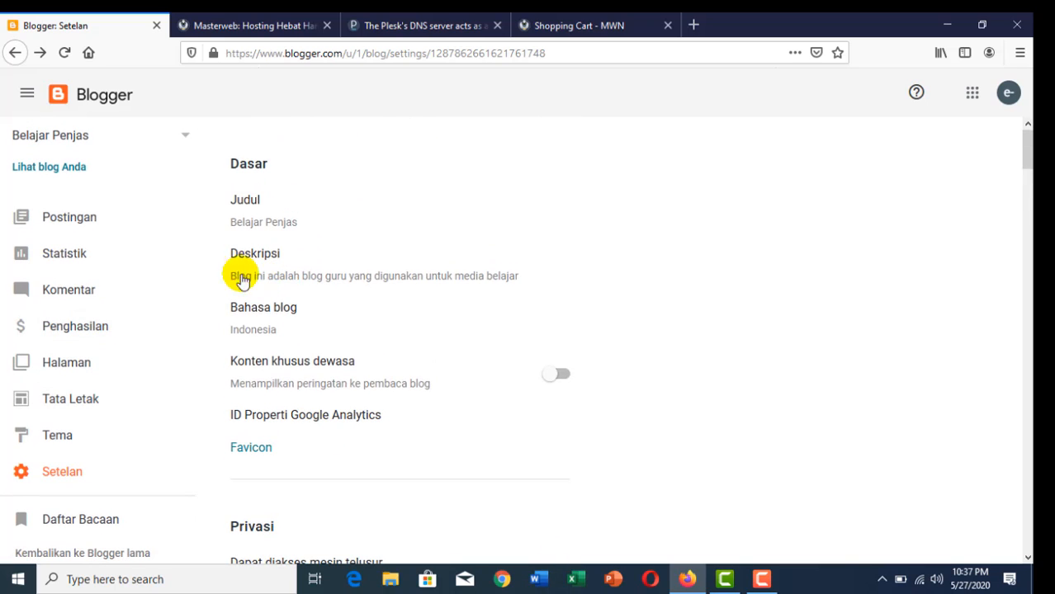